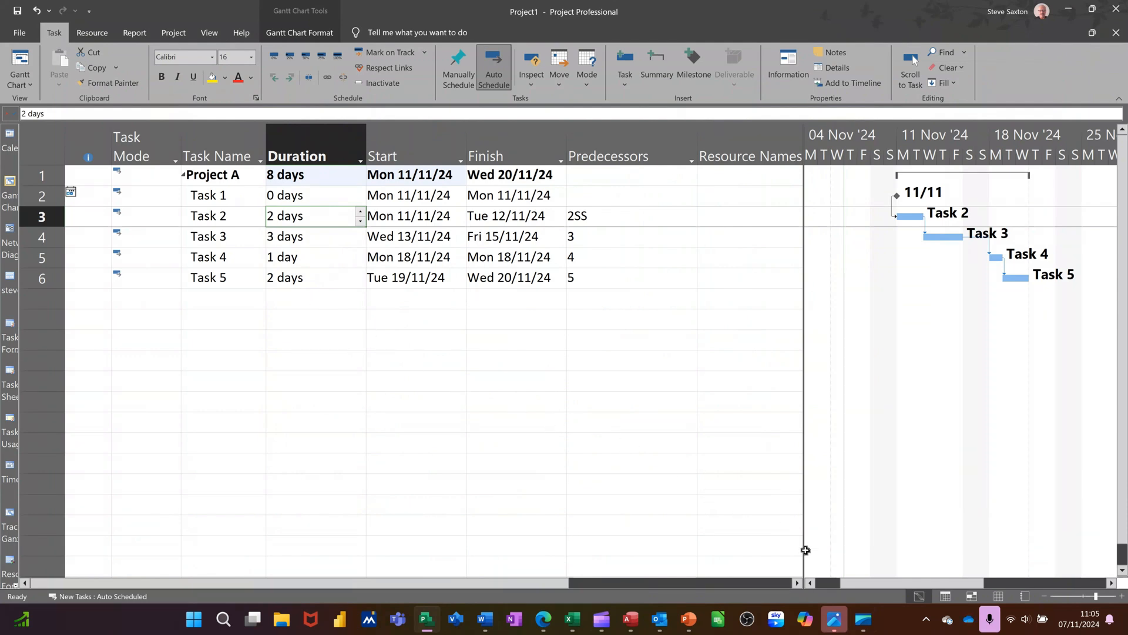
Step: Switch to the Resource Sheet view and set the text size of all items to 16
{"action": "left_click", "coordinate": [1000, 597]}
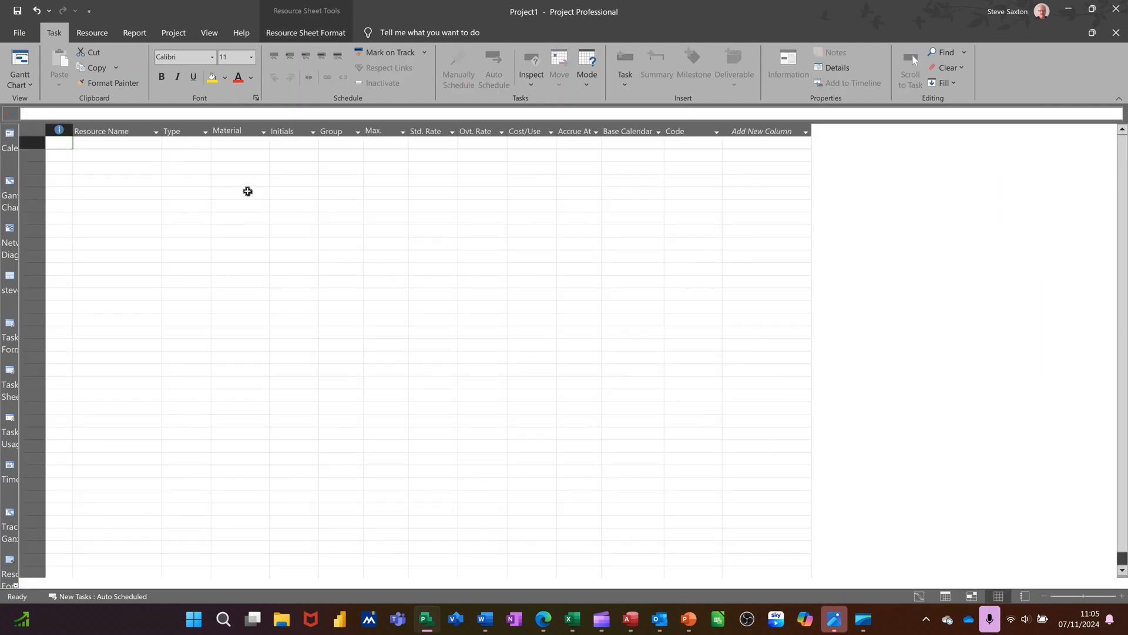
{"action": "left_click", "coordinate": [294, 36]}
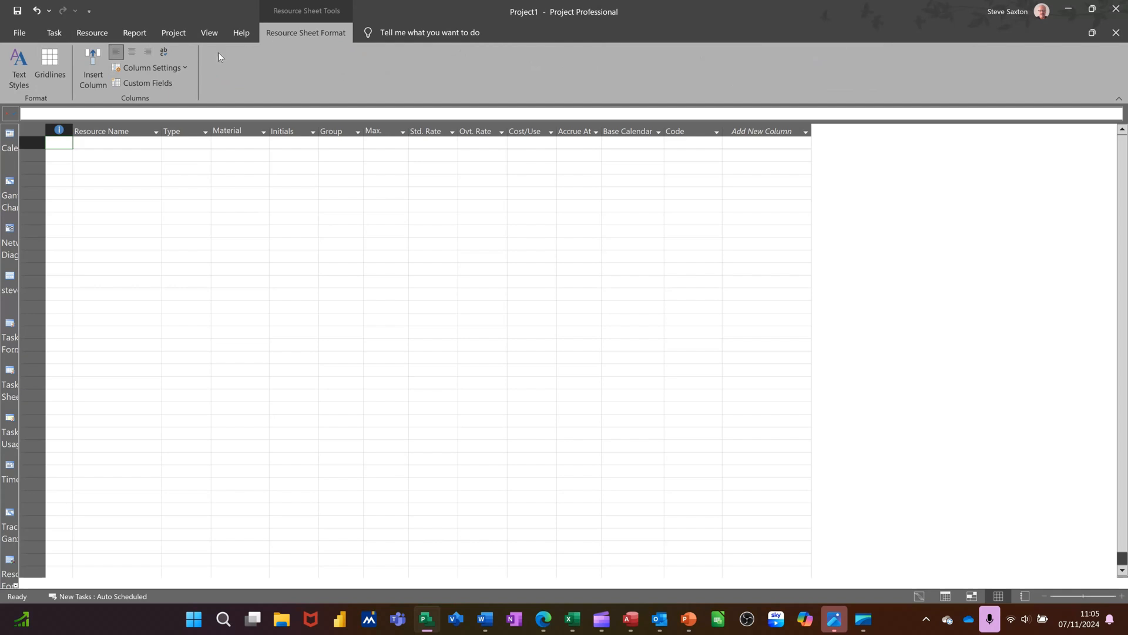
{"action": "left_click", "coordinate": [10, 61]}
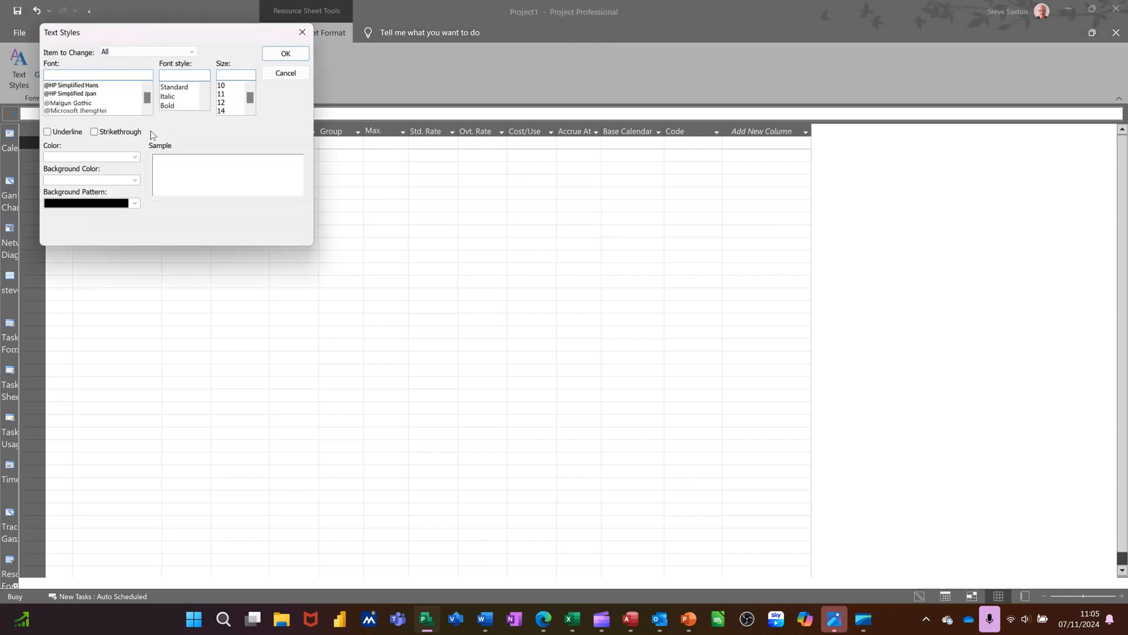
{"action": "left_click", "coordinate": [250, 111]}
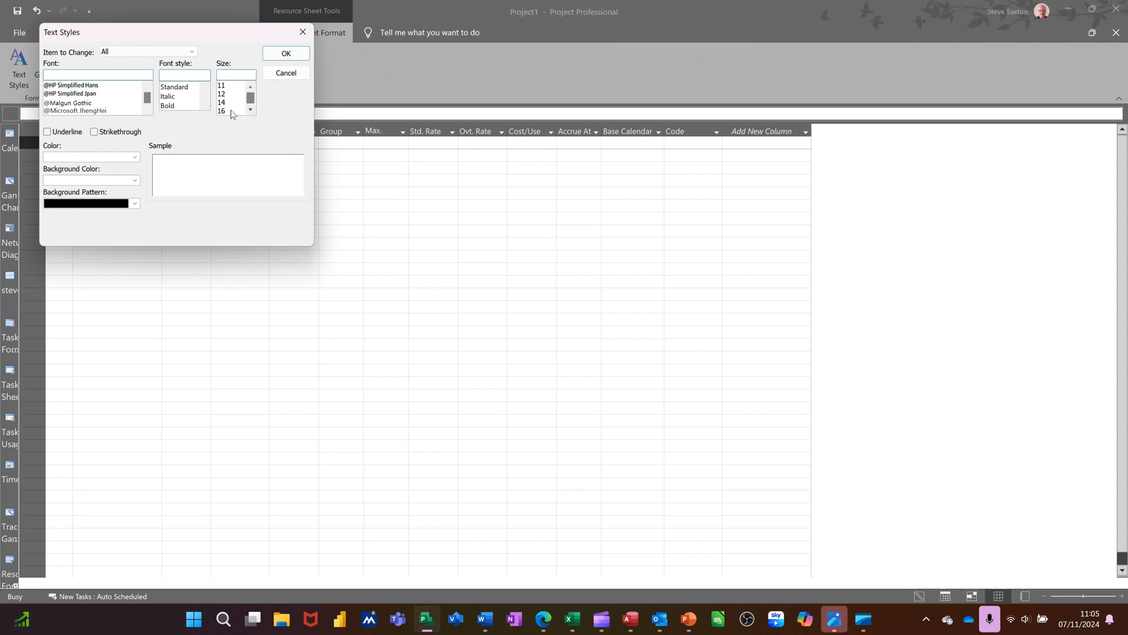
{"action": "left_click", "coordinate": [223, 111]}
{"action": "left_click", "coordinate": [280, 55]}
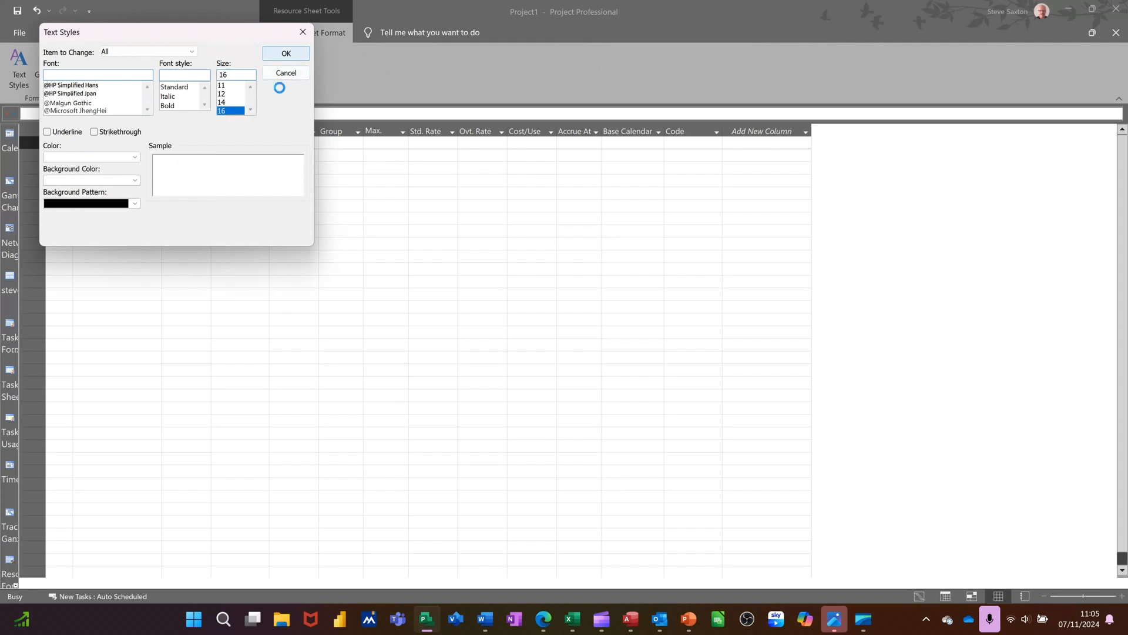
Step: Add four people as resources in the first four rows, entering each person's first name as the resource name
{"action": "left_click", "coordinate": [172, 155]}
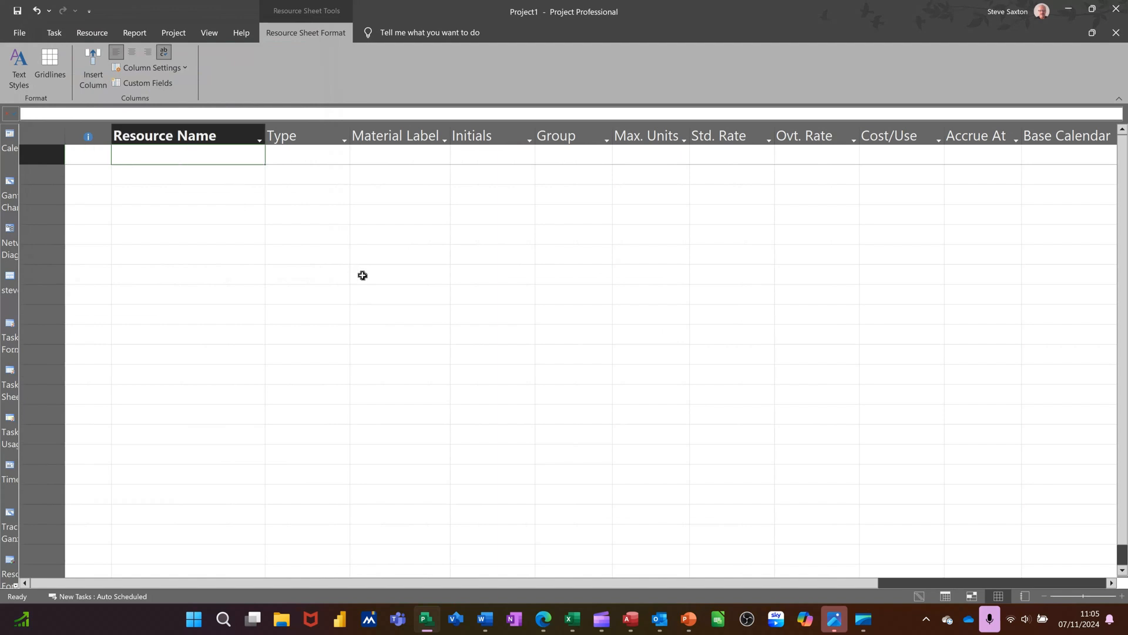
{"action": "type", "text": "Bill"}
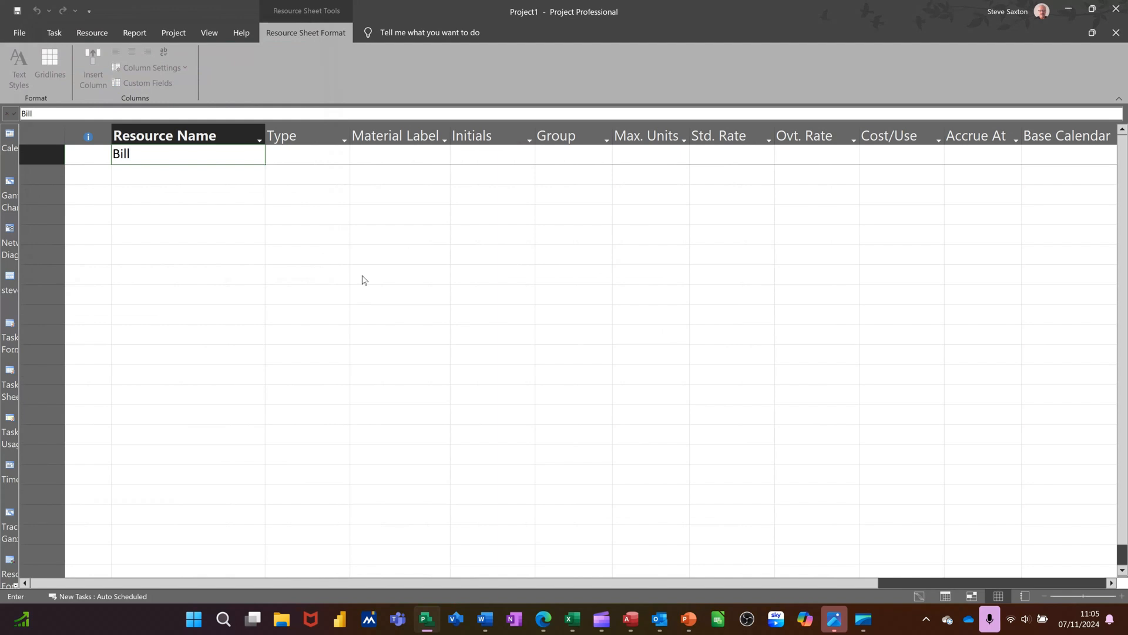
{"action": "key", "text": "Return"}
{"action": "type", "text": "Ben"}
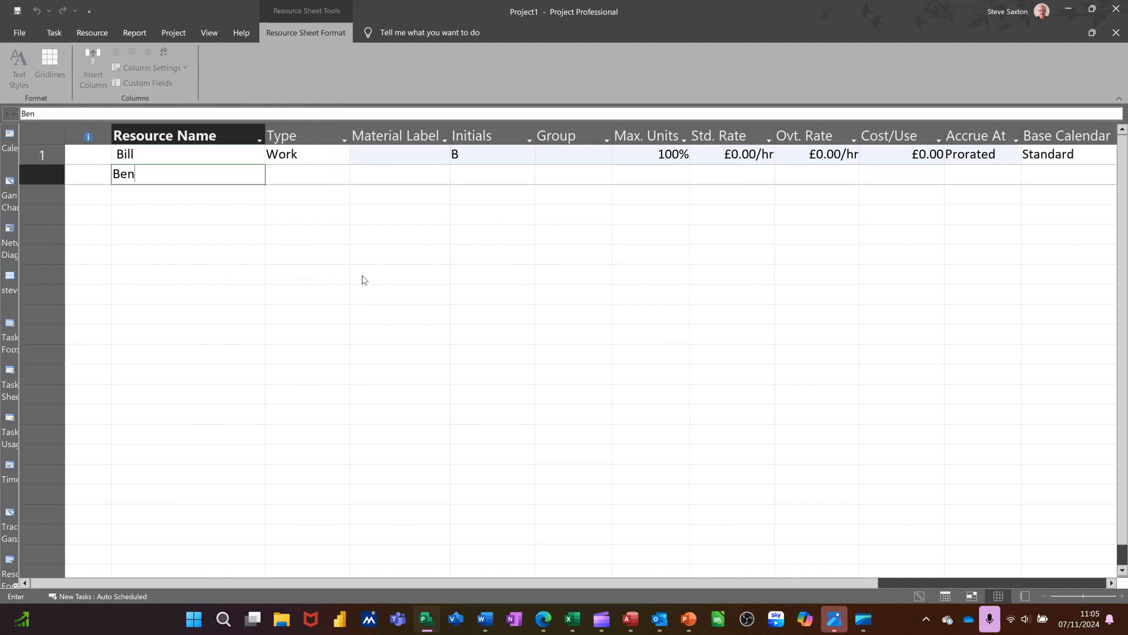
{"action": "key", "text": "Return"}
{"action": "type", "text": "Anne"}
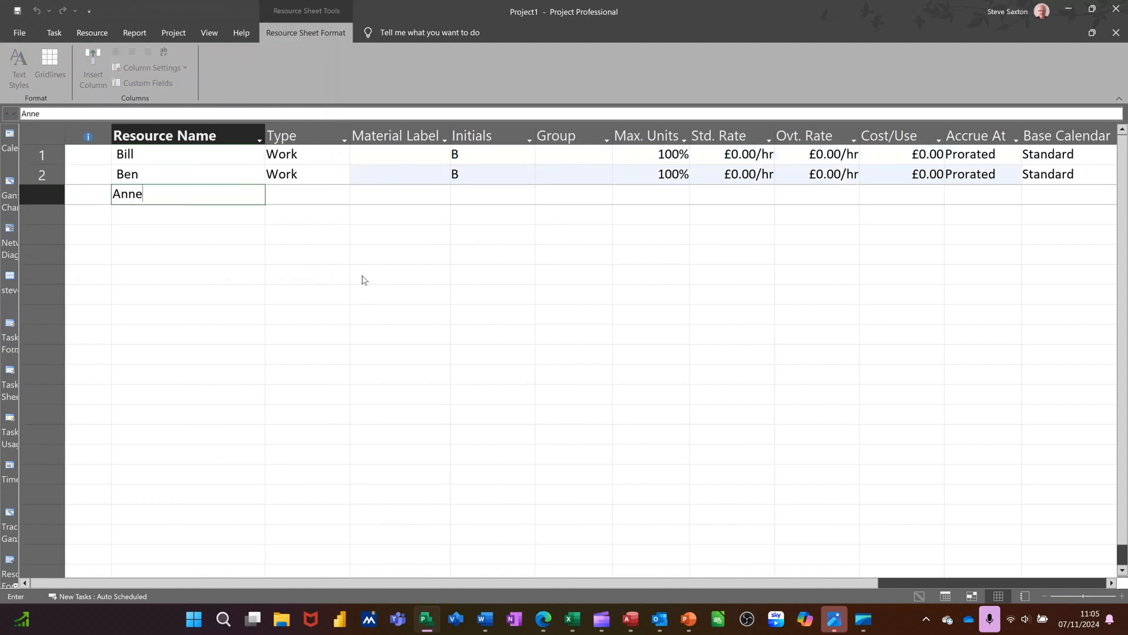
{"action": "key", "text": "Return"}
{"action": "type", "text": "Carol"}
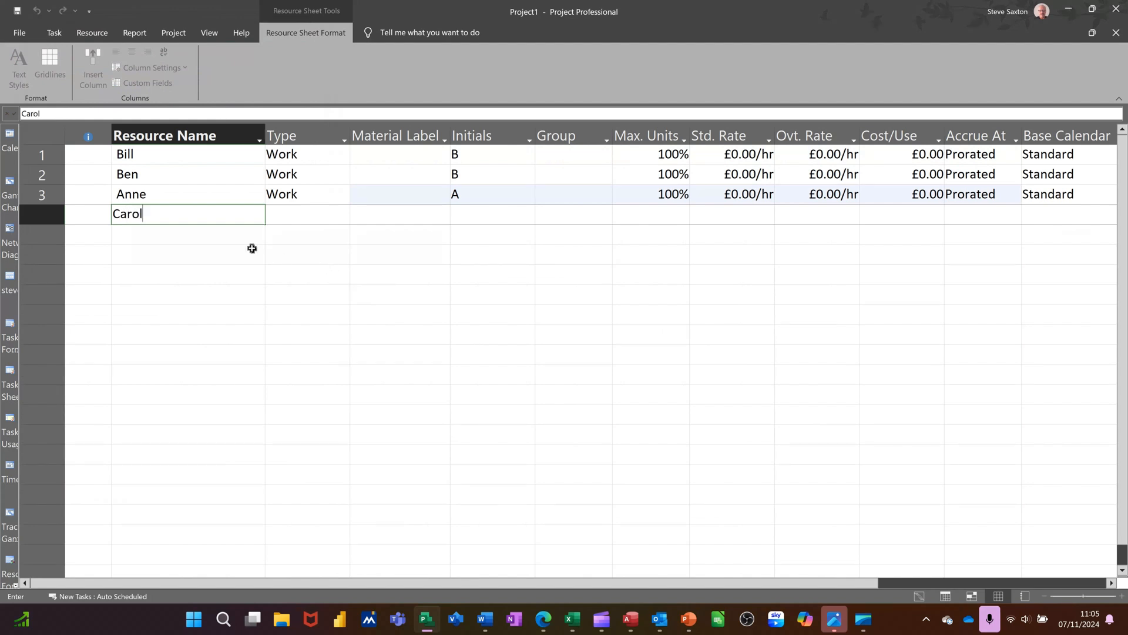
{"action": "left_click", "coordinate": [233, 238]}
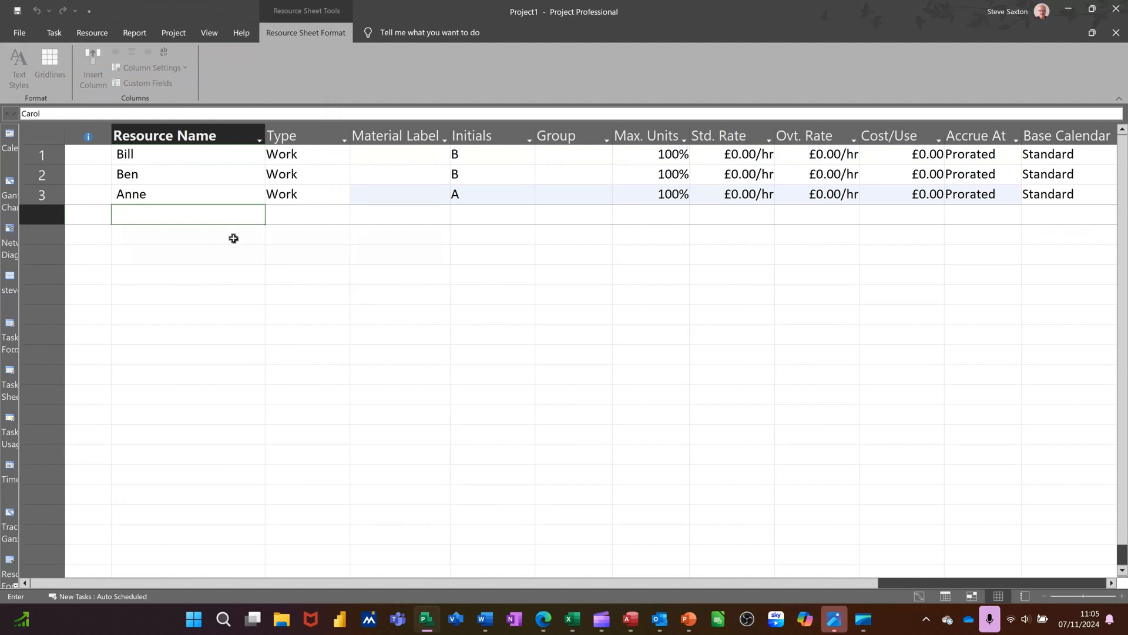
Step: Examine the resource types available for the first resource
{"action": "left_click", "coordinate": [317, 156]}
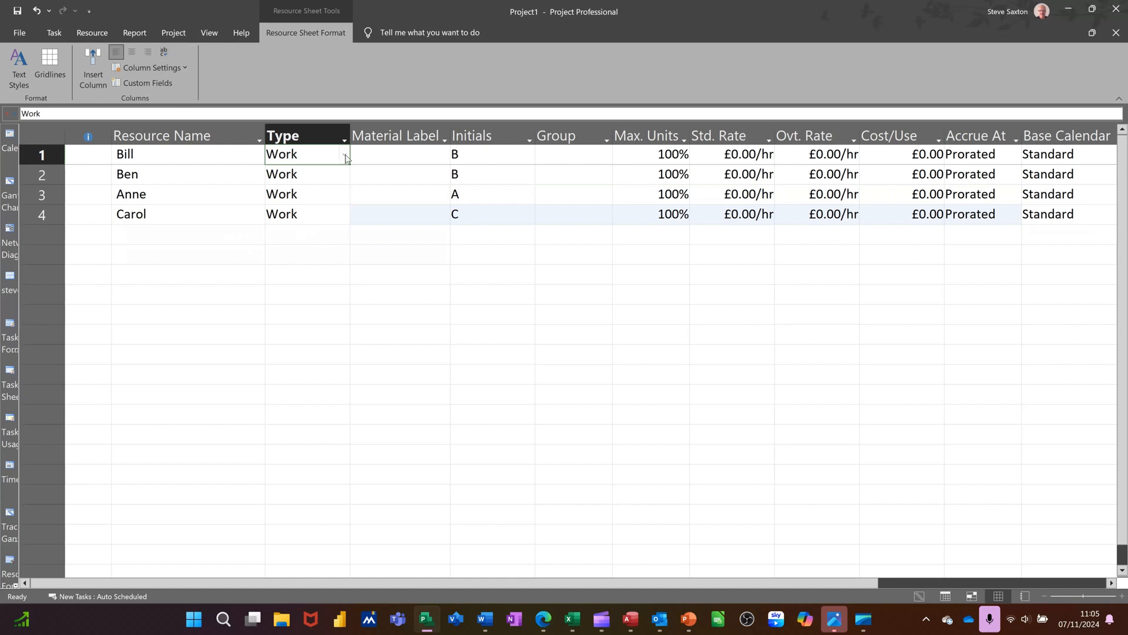
{"action": "left_click", "coordinate": [346, 157]}
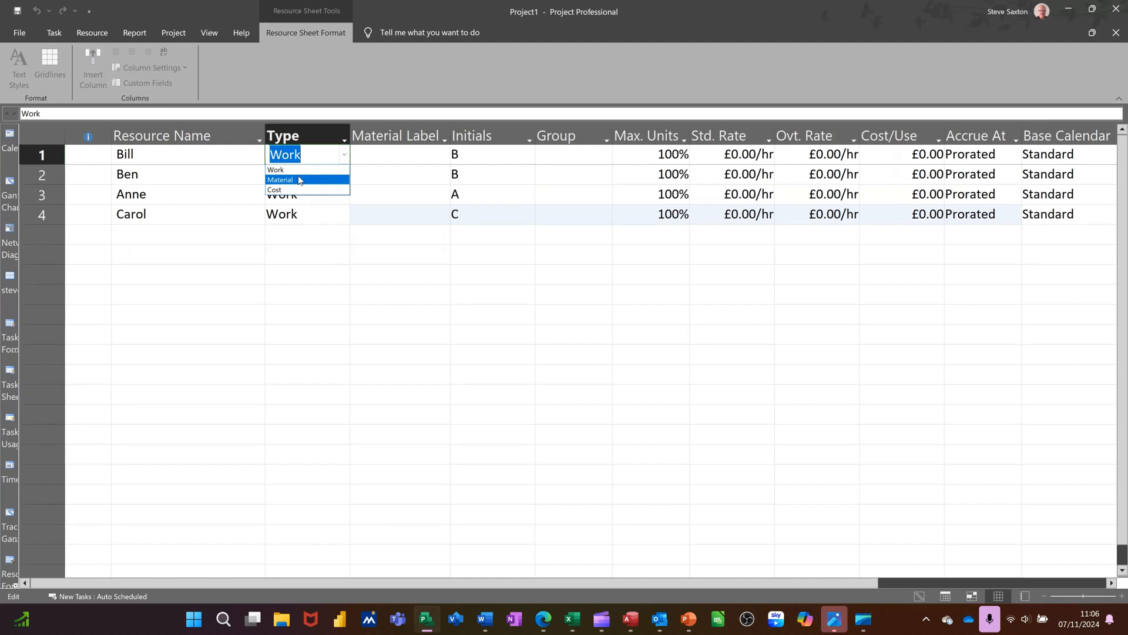
{"action": "key", "text": "Escape"}
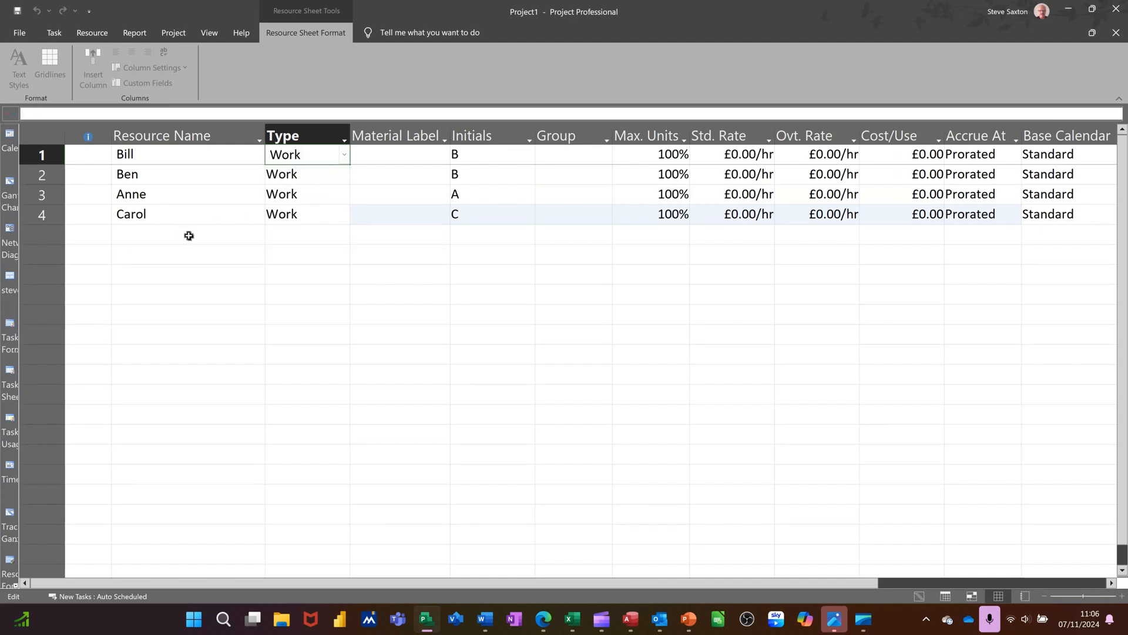
Step: Add the resources Computers, Microsoft Office, Paper and Hotel below the four people
{"action": "left_click", "coordinate": [189, 235]}
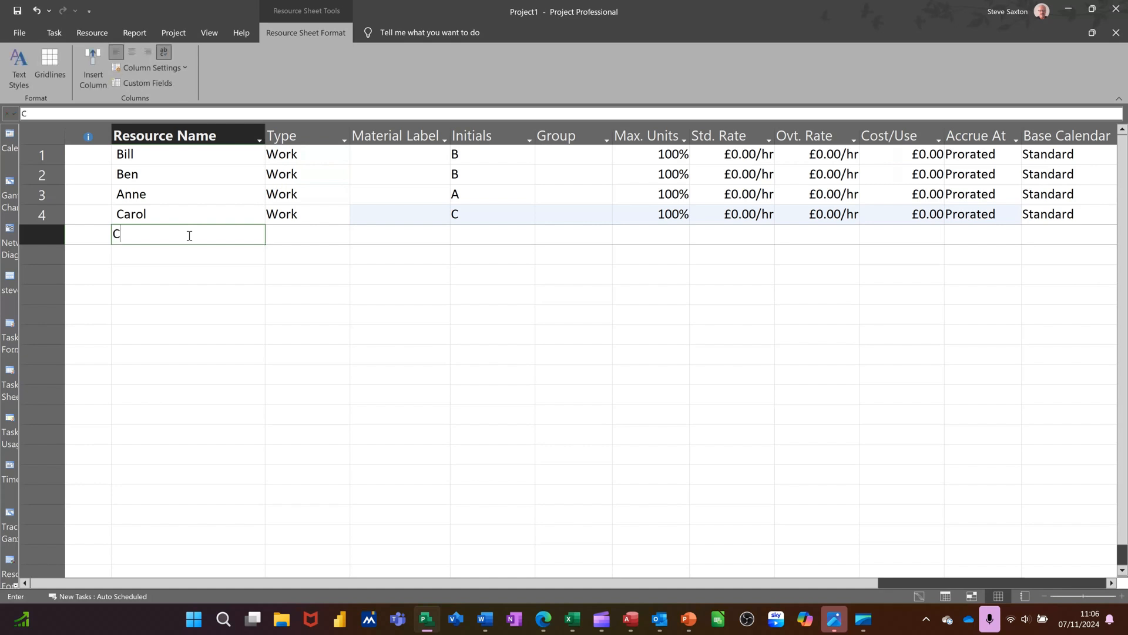
{"action": "type", "text": "Compu"}
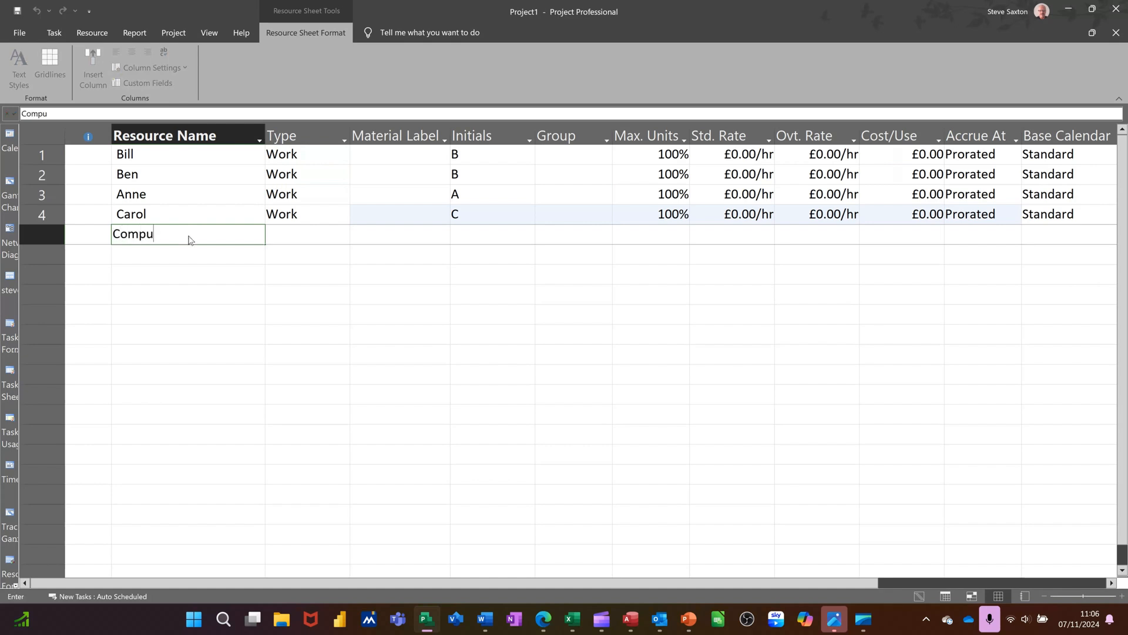
{"action": "type", "text": "ters"}
{"action": "key", "text": "Return"}
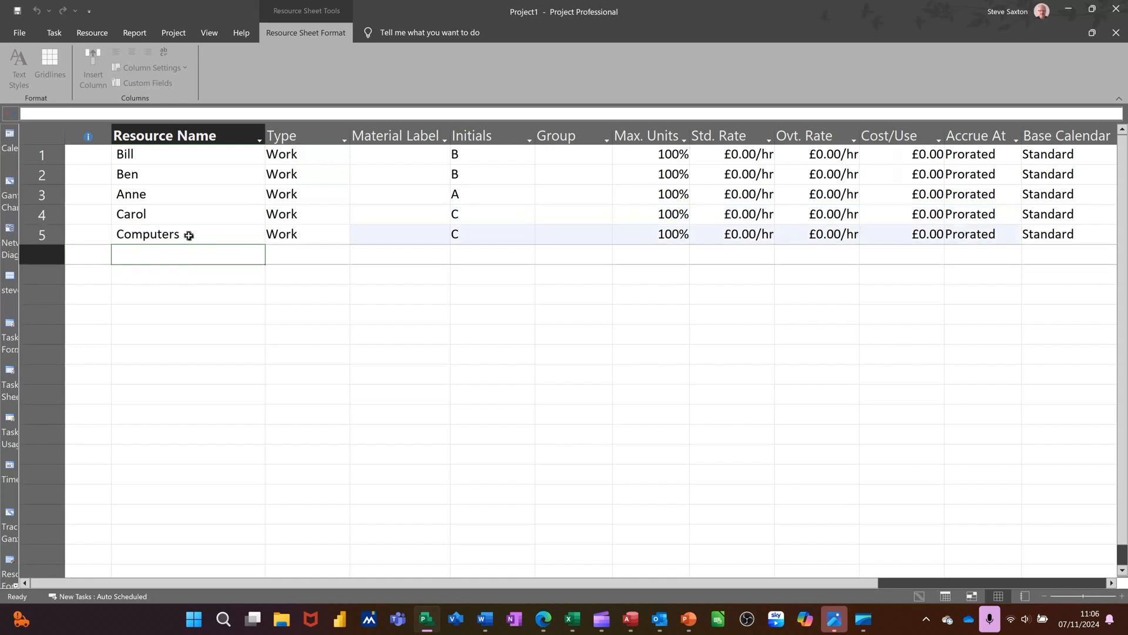
{"action": "type", "text": "Microsoft Office"}
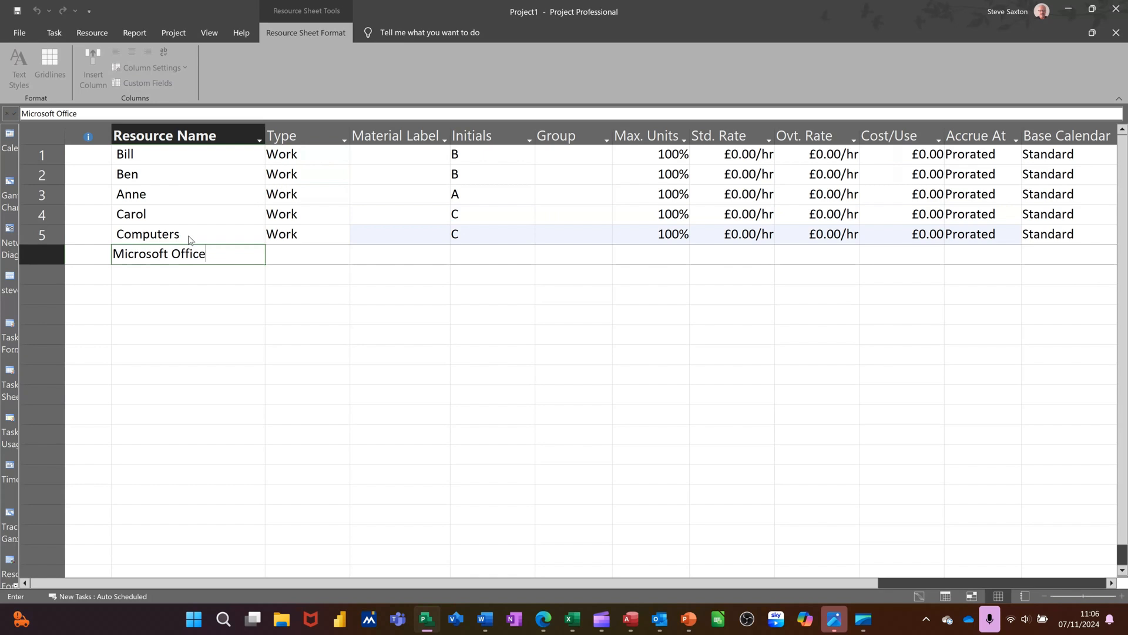
{"action": "key", "text": "Return"}
{"action": "type", "text": "Pape"}
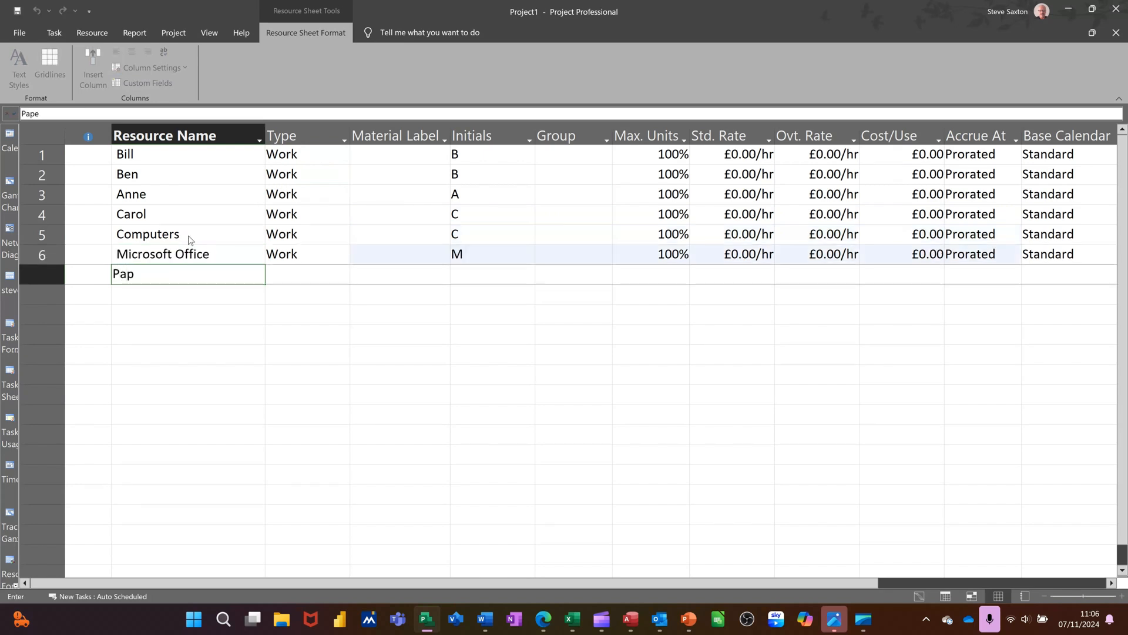
{"action": "type", "text": "r"}
{"action": "key", "text": "Return"}
{"action": "type", "text": "Hotel"}
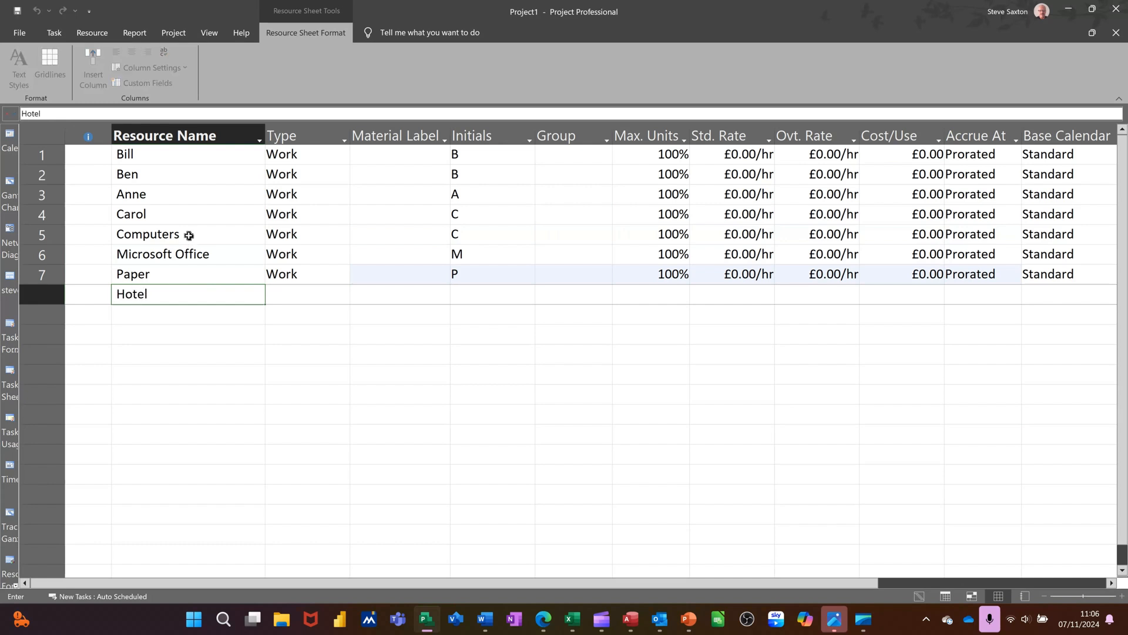
{"action": "key", "text": "Tab"}
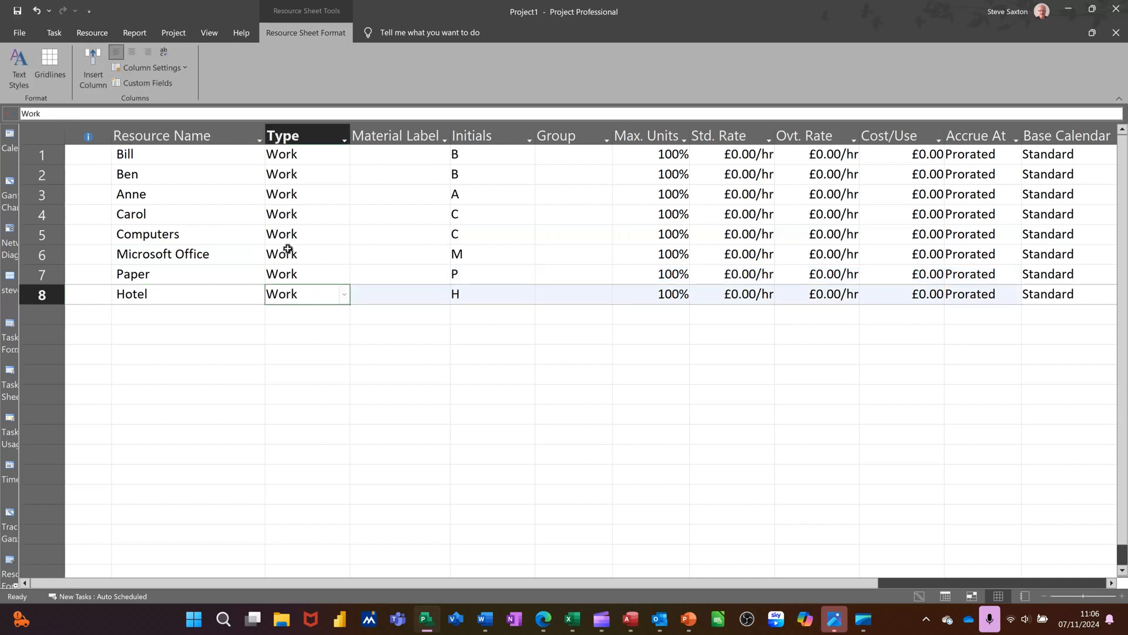
Step: Set the resource type of Computers, Microsoft Office and Paper to Material
{"action": "left_click", "coordinate": [317, 235]}
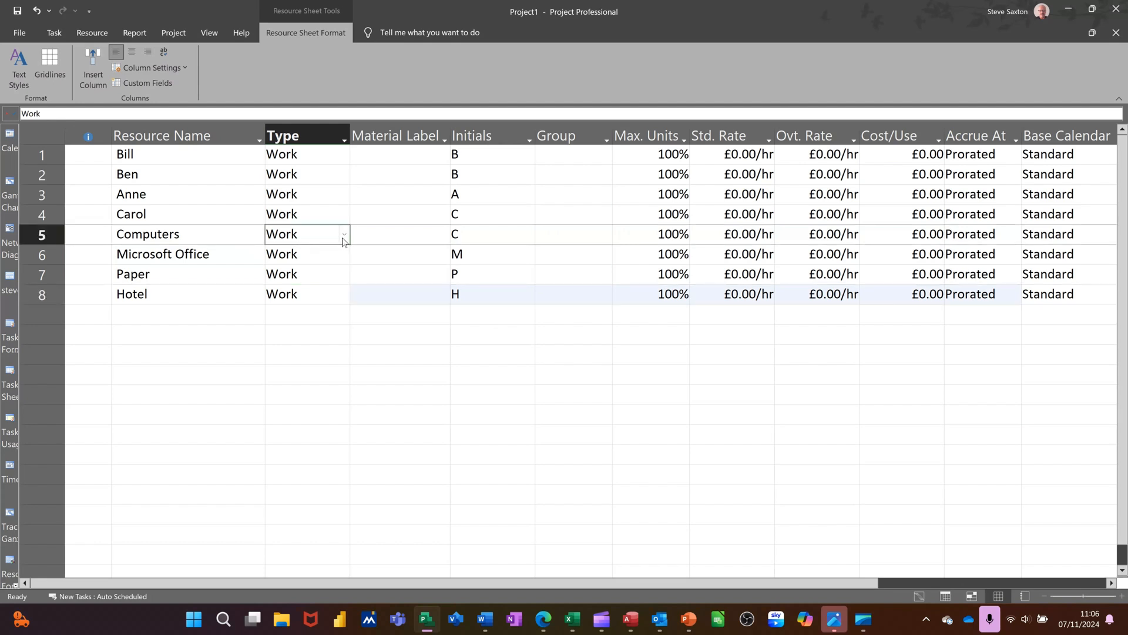
{"action": "left_click", "coordinate": [342, 238]}
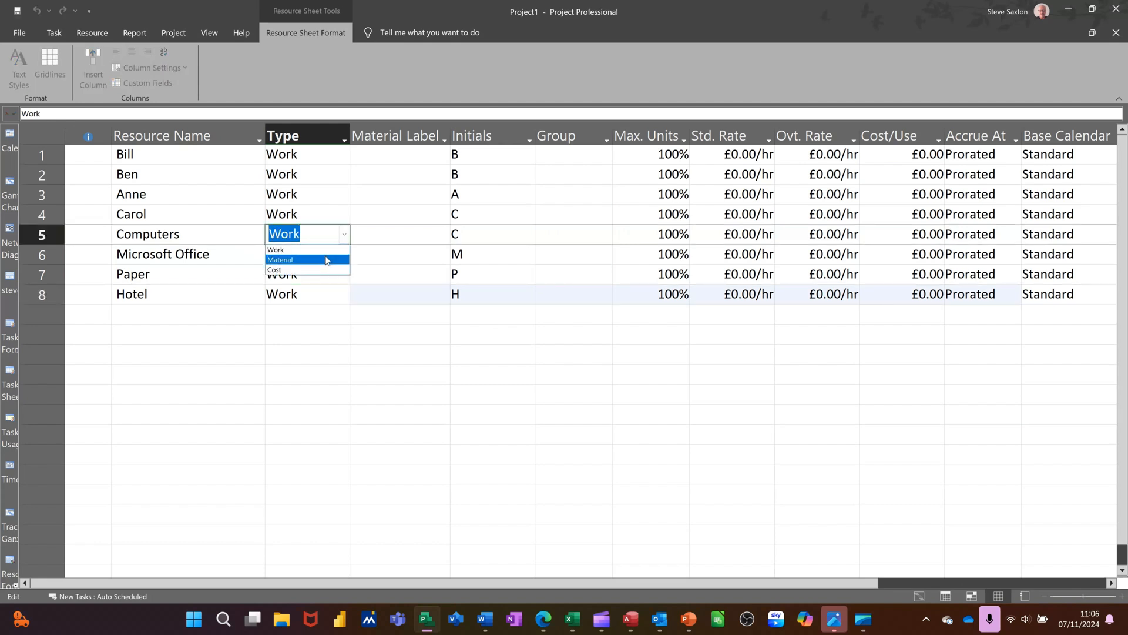
{"action": "left_click", "coordinate": [327, 260]}
{"action": "left_click", "coordinate": [330, 255]}
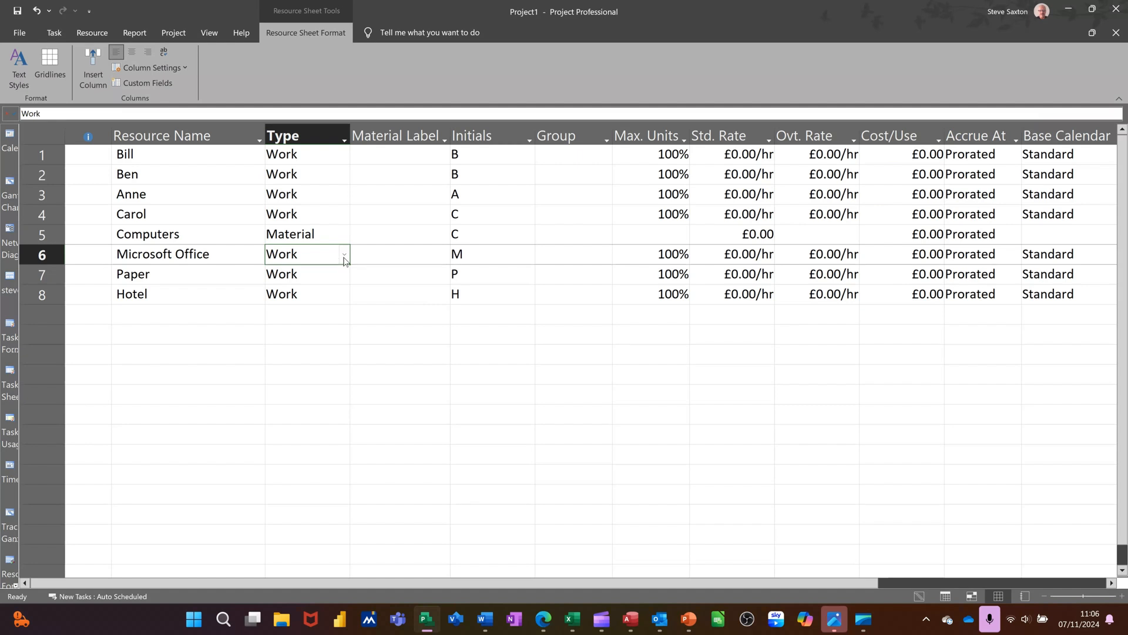
{"action": "left_click", "coordinate": [345, 256]}
{"action": "left_click", "coordinate": [324, 279]}
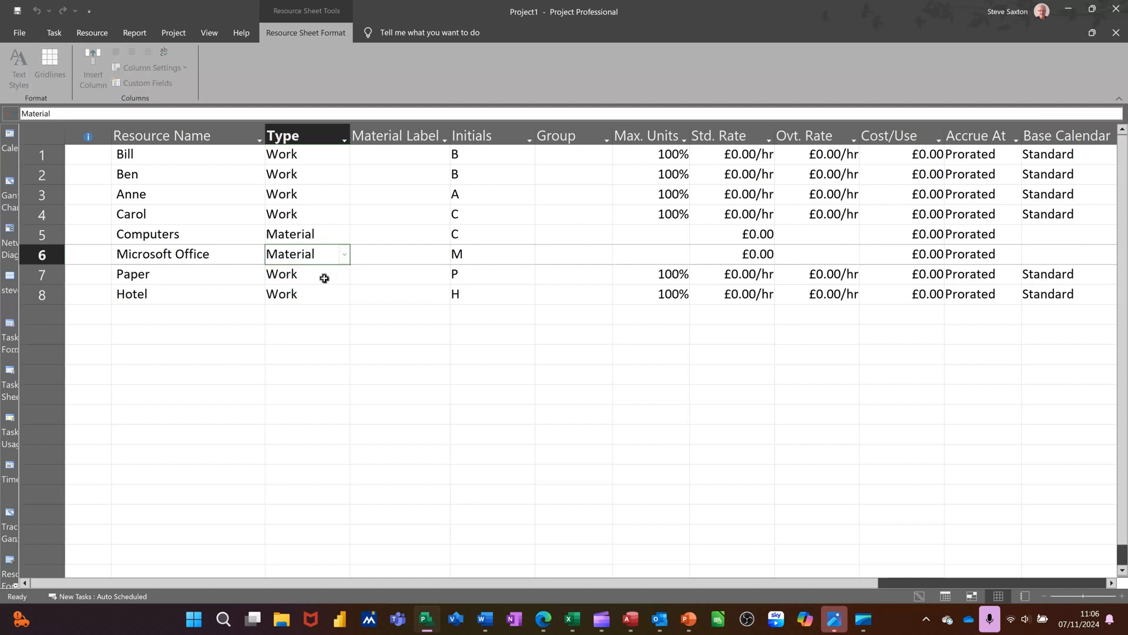
{"action": "left_click", "coordinate": [324, 278]}
{"action": "left_click", "coordinate": [344, 274]}
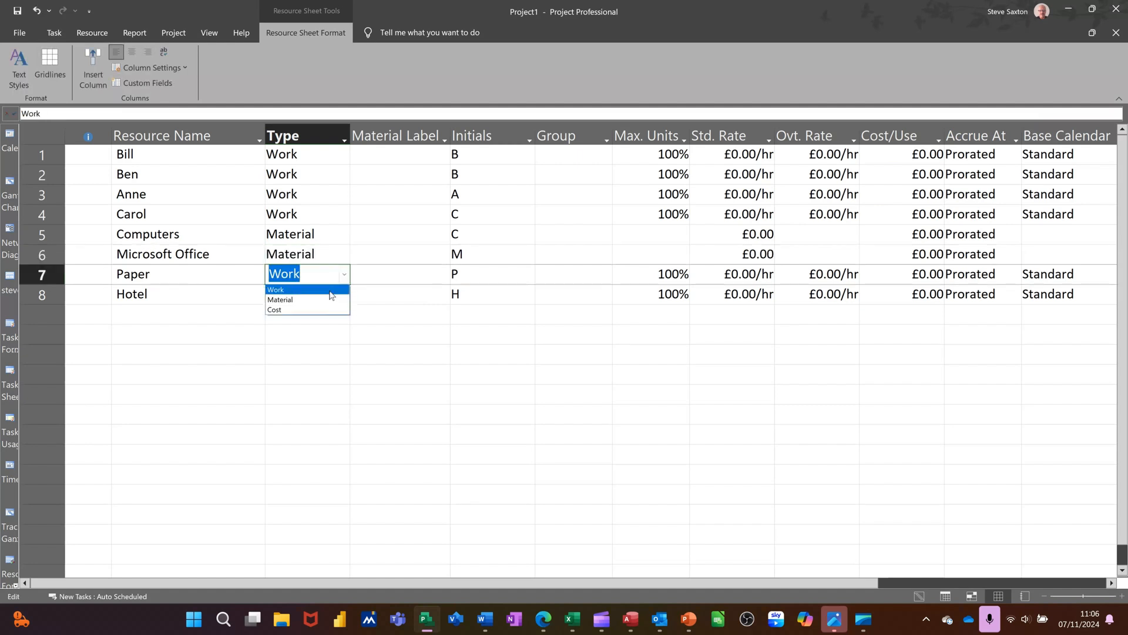
{"action": "left_click", "coordinate": [327, 300]}
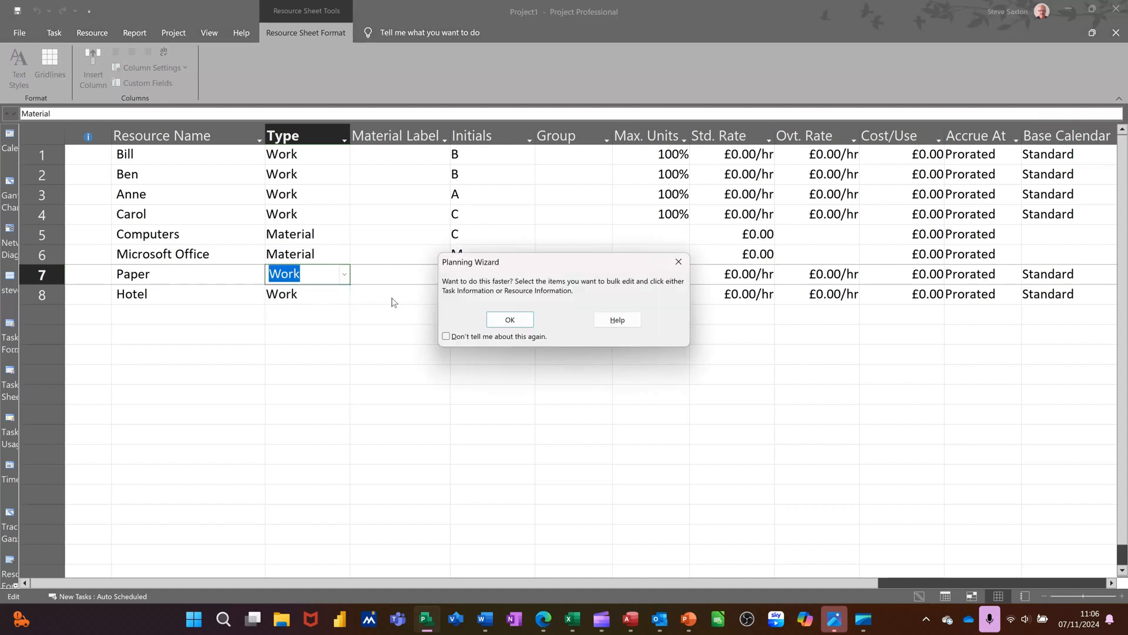
{"action": "left_click", "coordinate": [510, 320]}
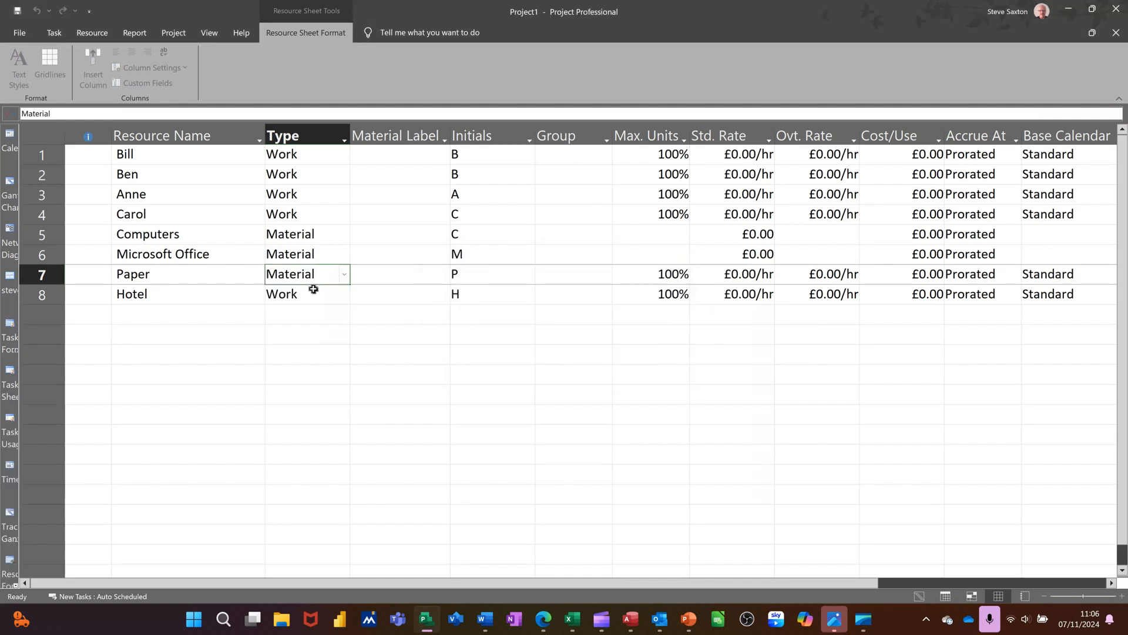
Step: Set the resource type of Hotel to Cost
{"action": "left_click", "coordinate": [313, 289]}
{"action": "left_click", "coordinate": [344, 295]}
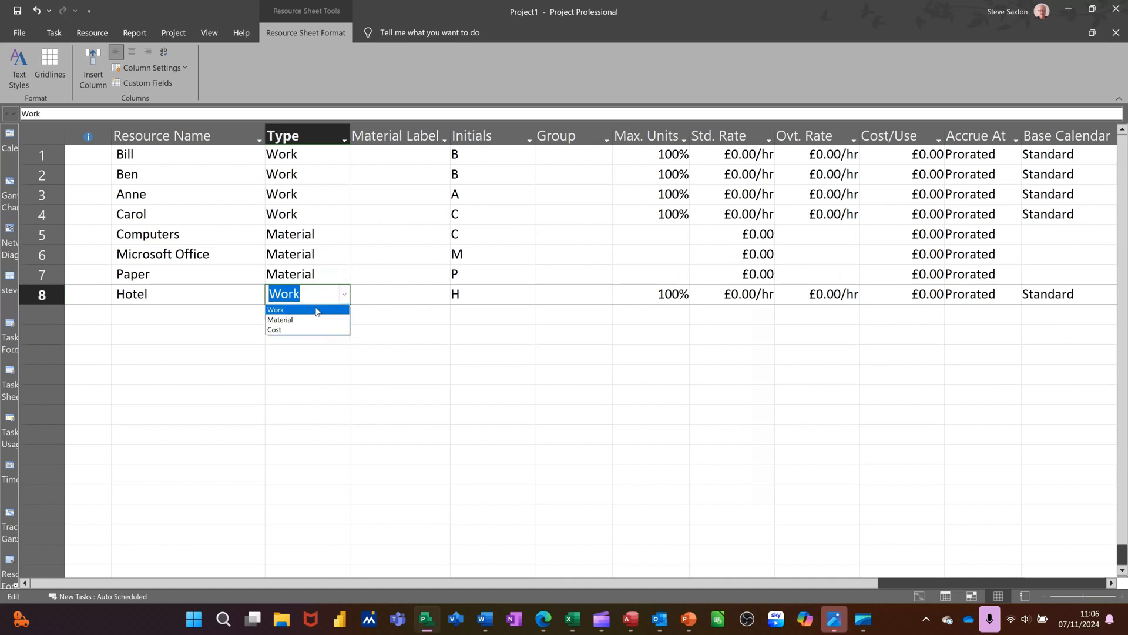
{"action": "left_click", "coordinate": [311, 330]}
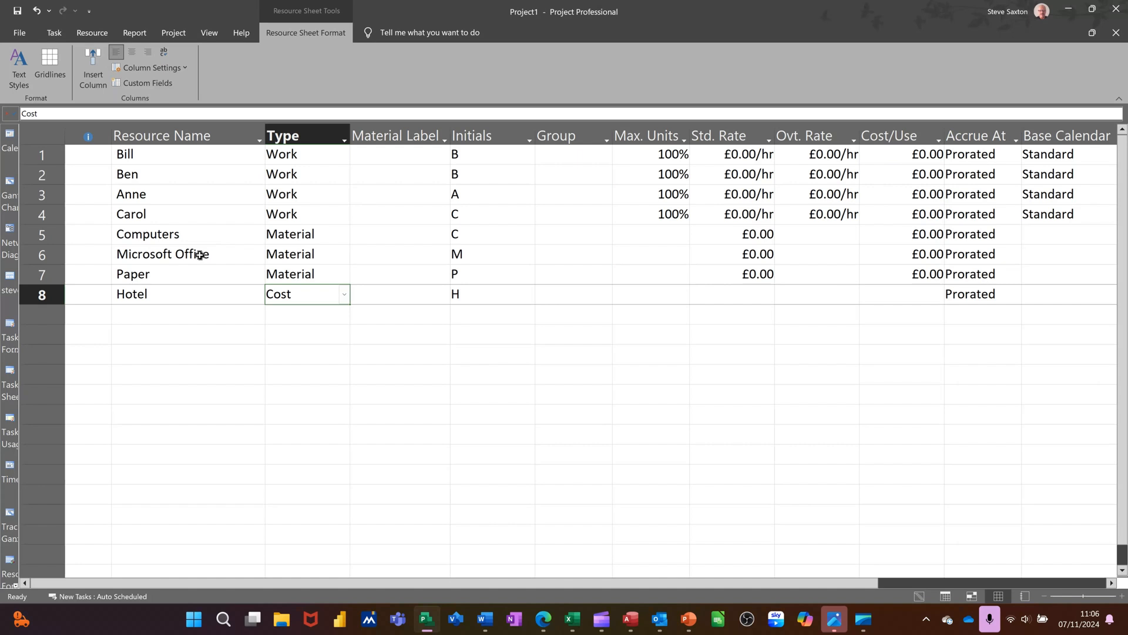
Step: Label the material resources: MSO for Microsoft Office, PCs for Computers and Pack for Paper
{"action": "left_click", "coordinate": [361, 255]}
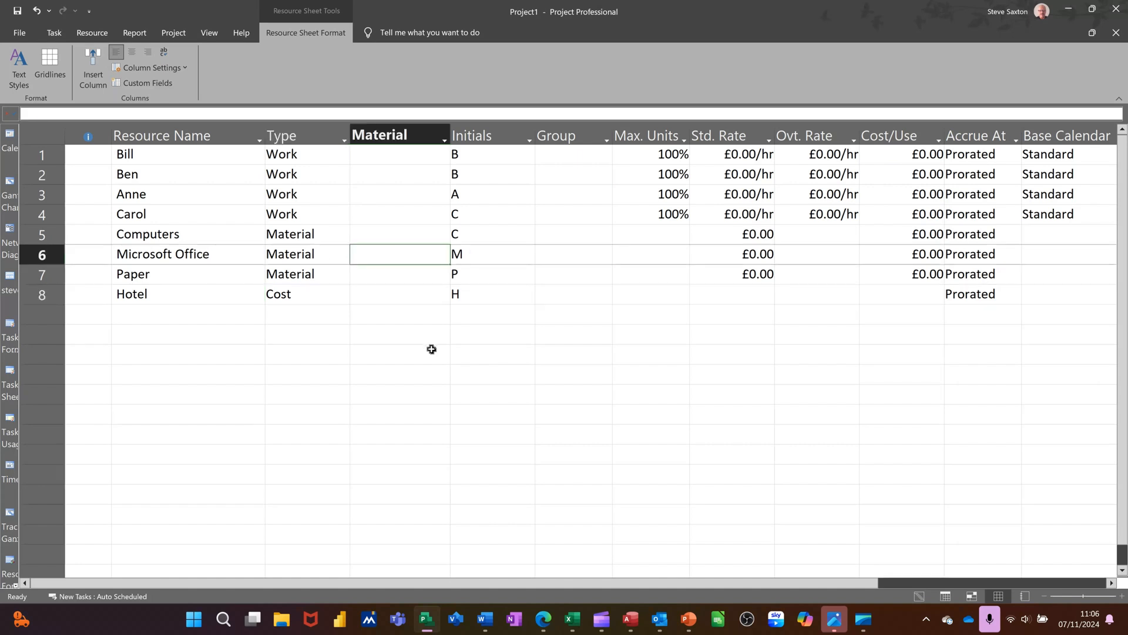
{"action": "type", "text": "MSO"}
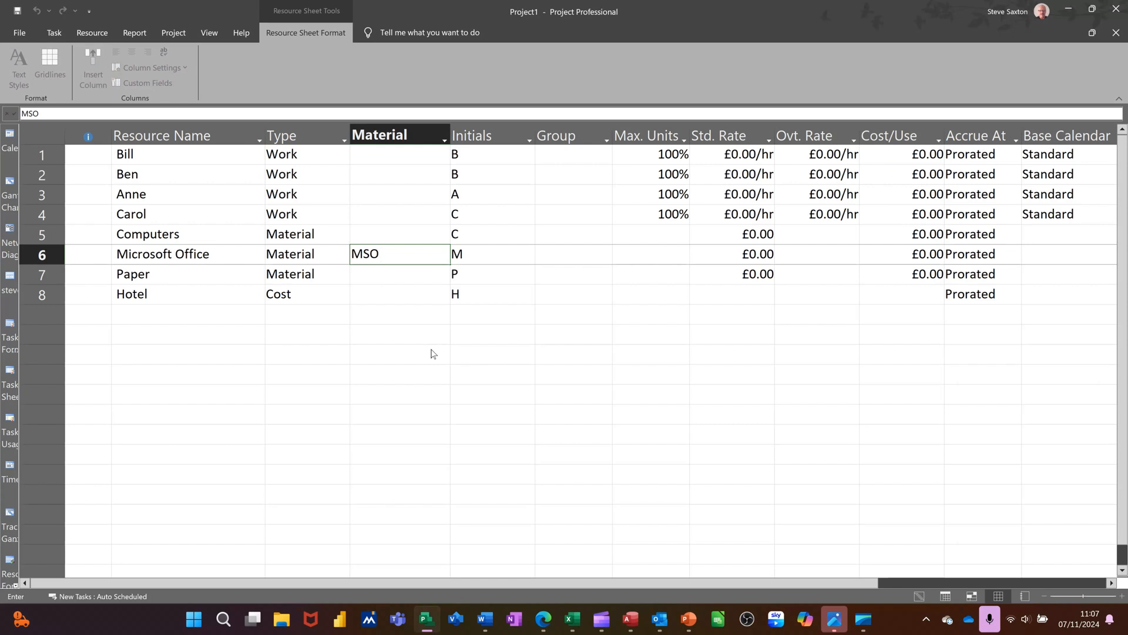
{"action": "left_click", "coordinate": [391, 237]}
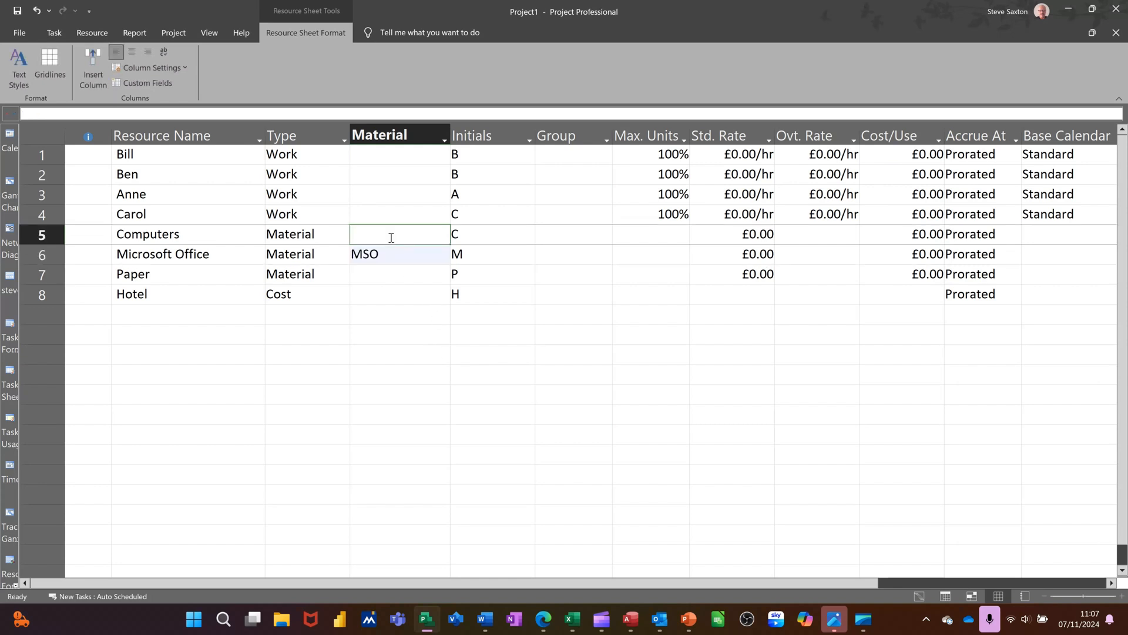
{"action": "type", "text": "PCs"}
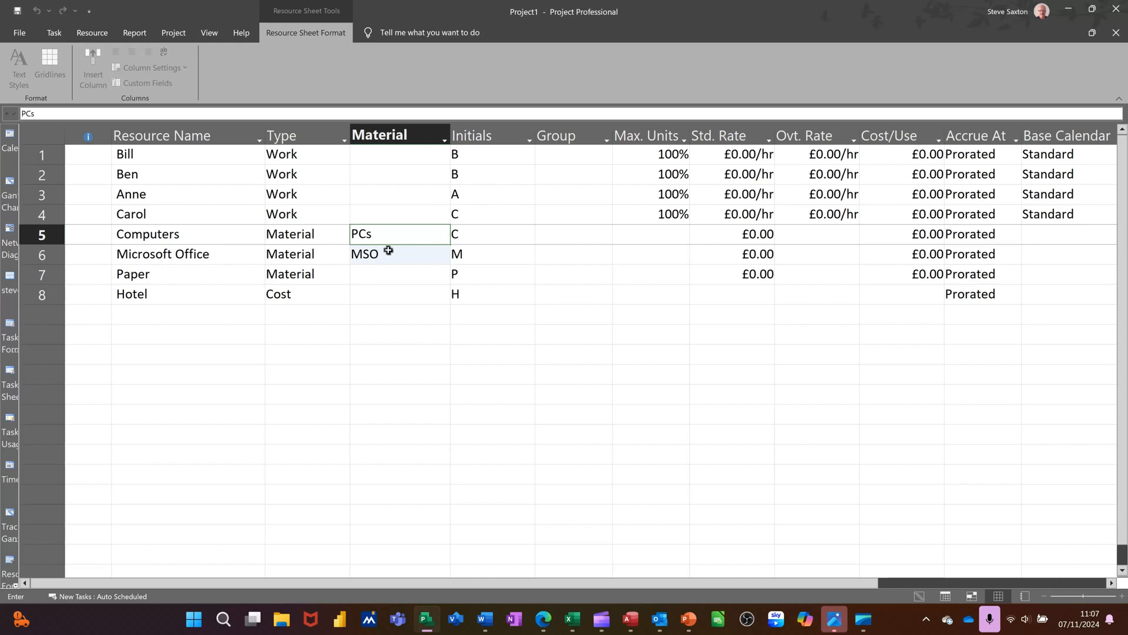
{"action": "left_click", "coordinate": [375, 273]}
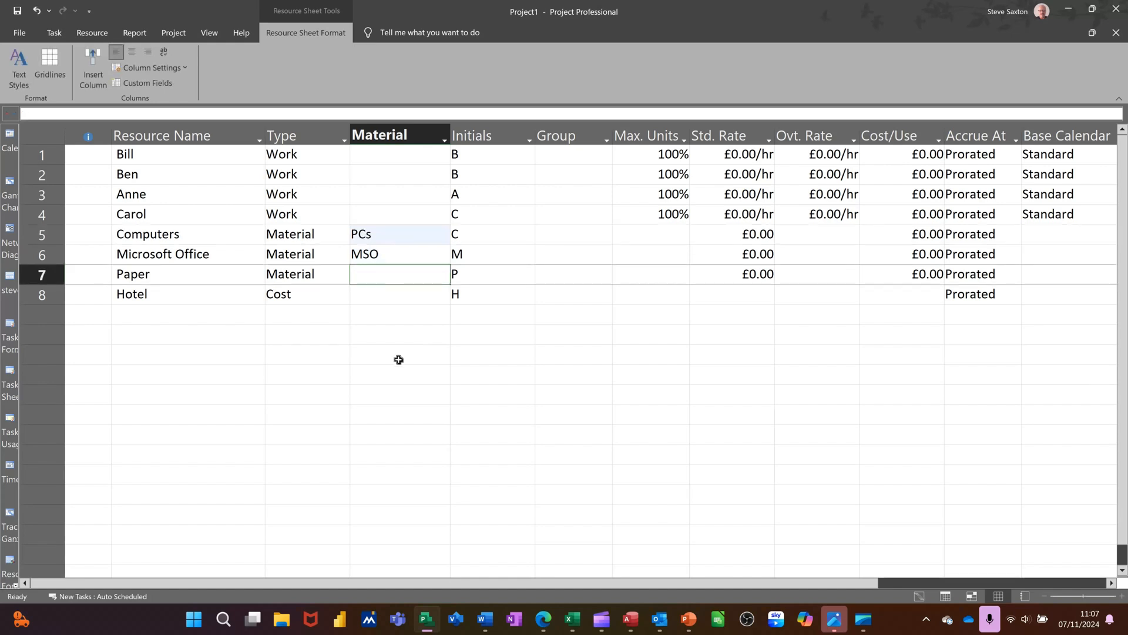
{"action": "type", "text": "Pack"}
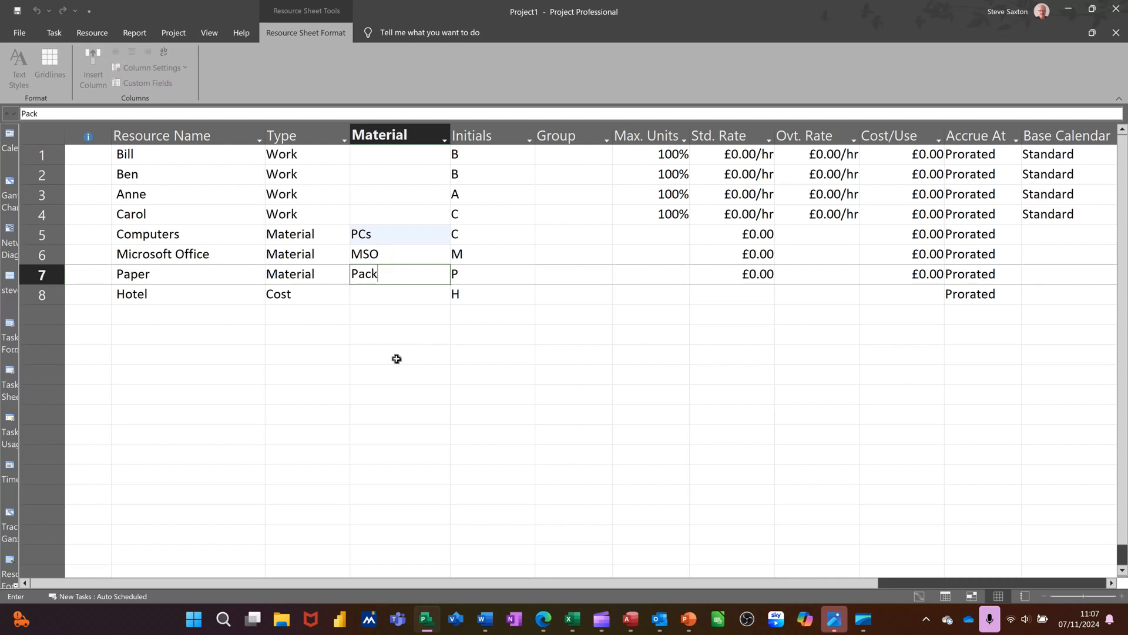
{"action": "left_click", "coordinate": [379, 294]}
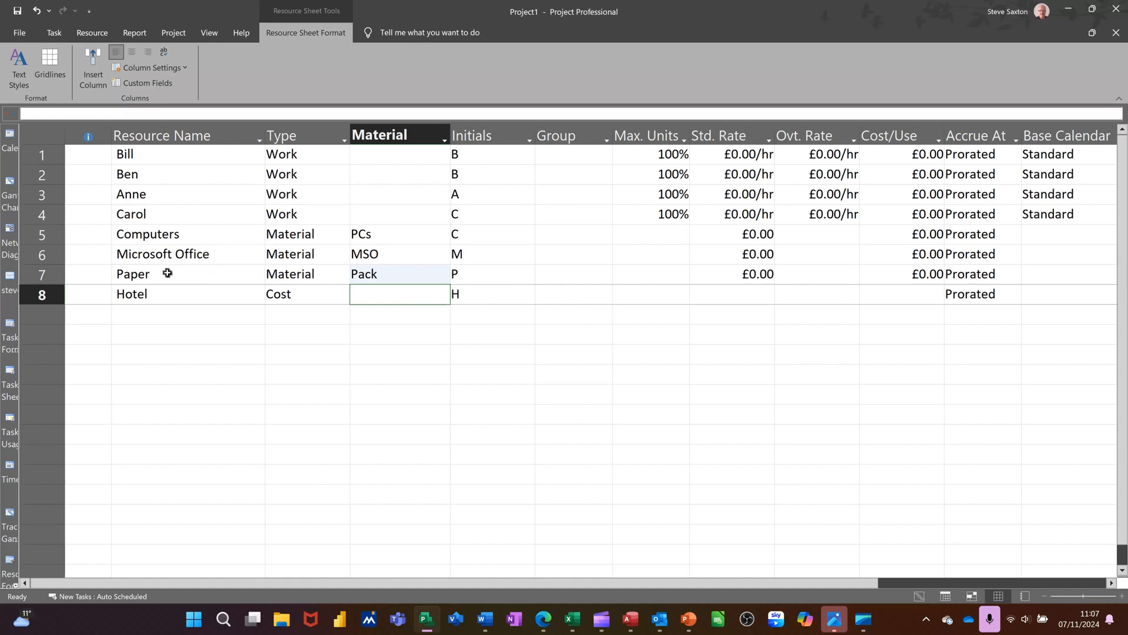
Step: Add a Trainer resource below Hotel and set its maximum units to 300%
{"action": "left_click", "coordinate": [158, 317]}
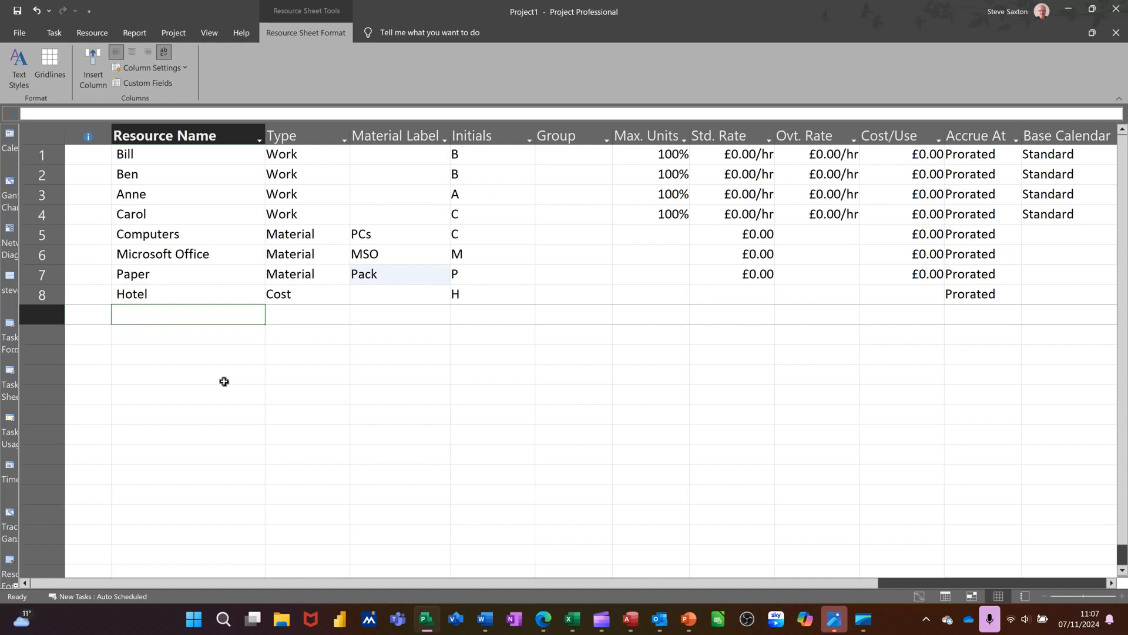
{"action": "type", "text": "rainer"}
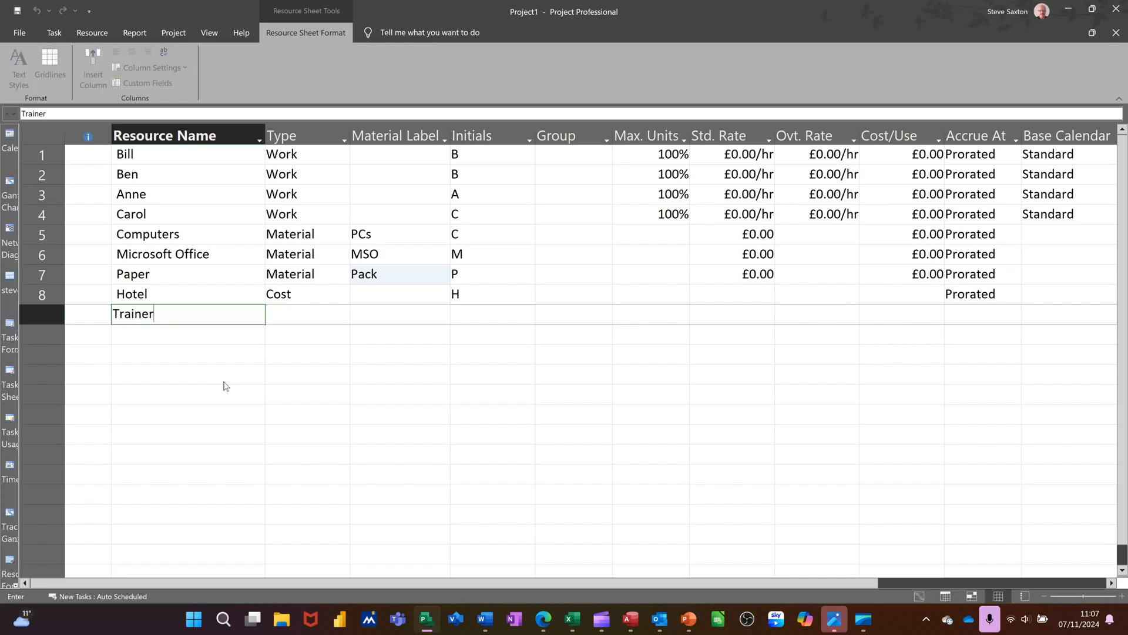
{"action": "left_click", "coordinate": [311, 334]}
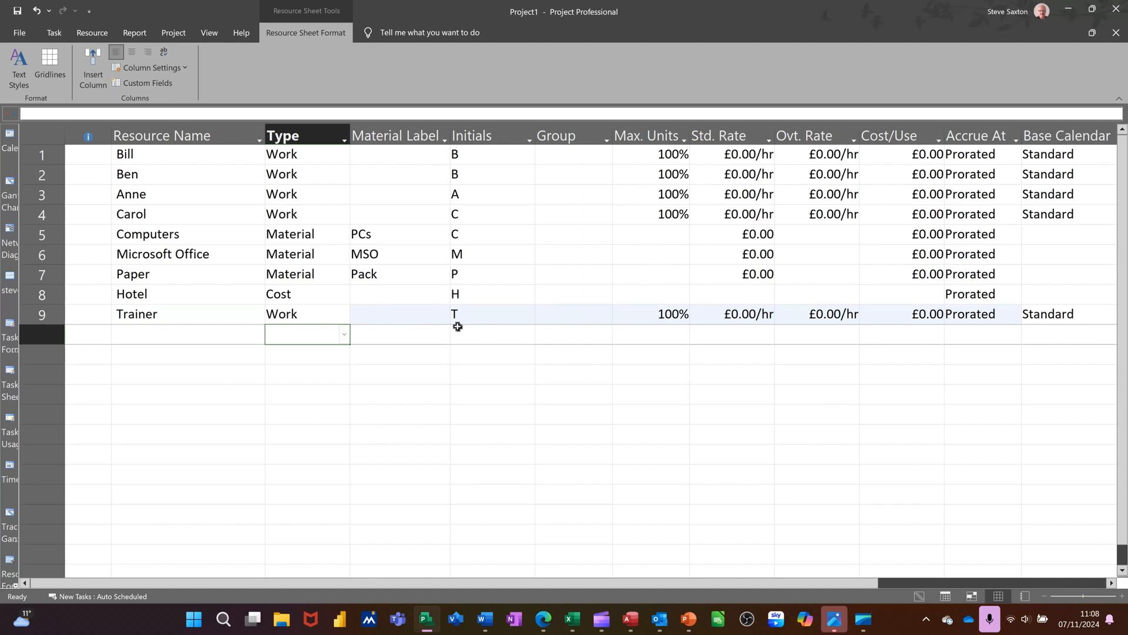
{"action": "left_click", "coordinate": [179, 318]}
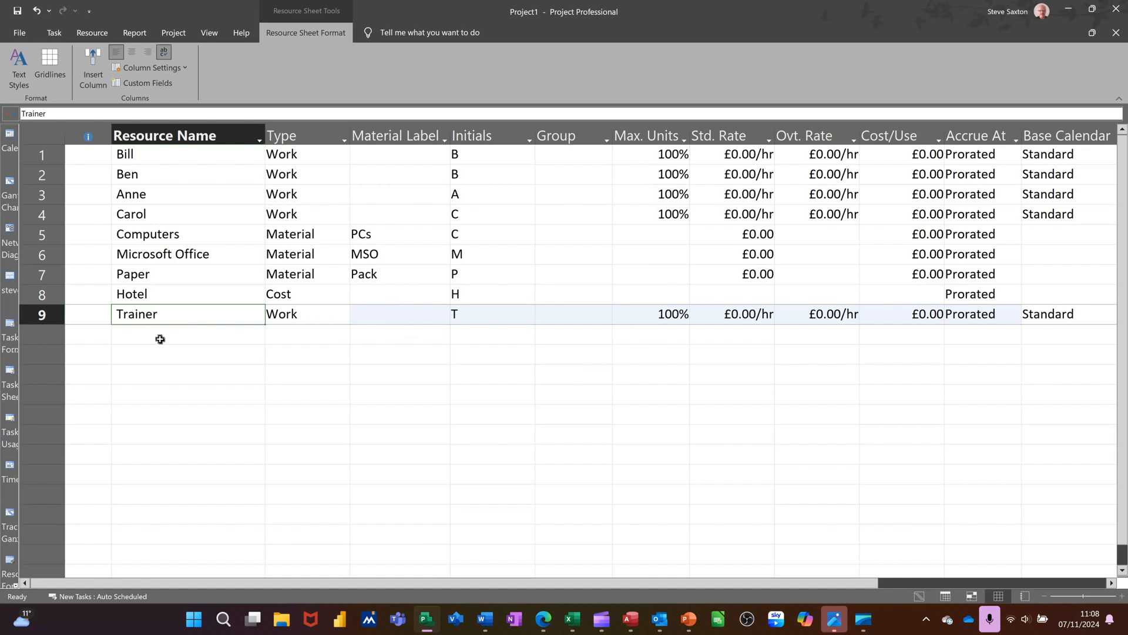
{"action": "left_click", "coordinate": [630, 317]}
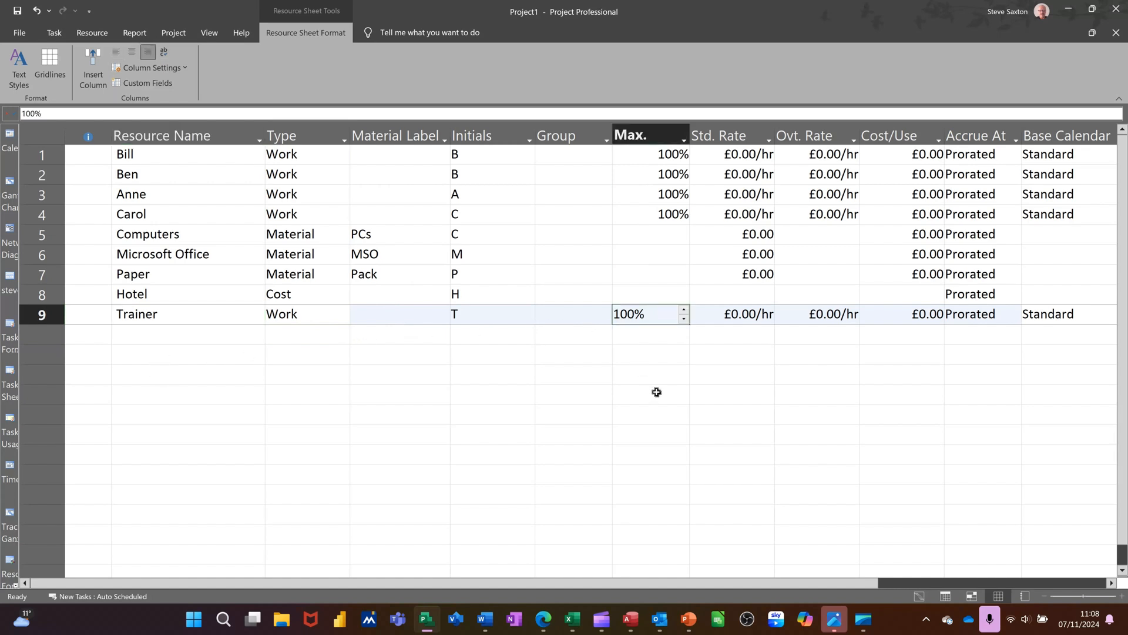
{"action": "type", "text": "300"}
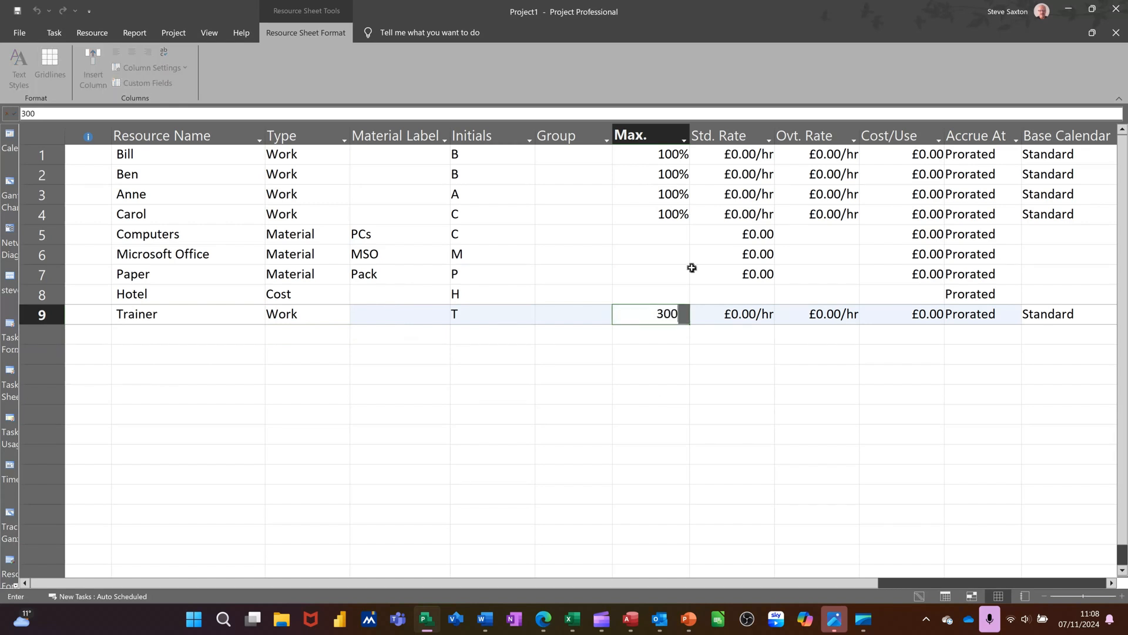
{"action": "left_click", "coordinate": [193, 318]}
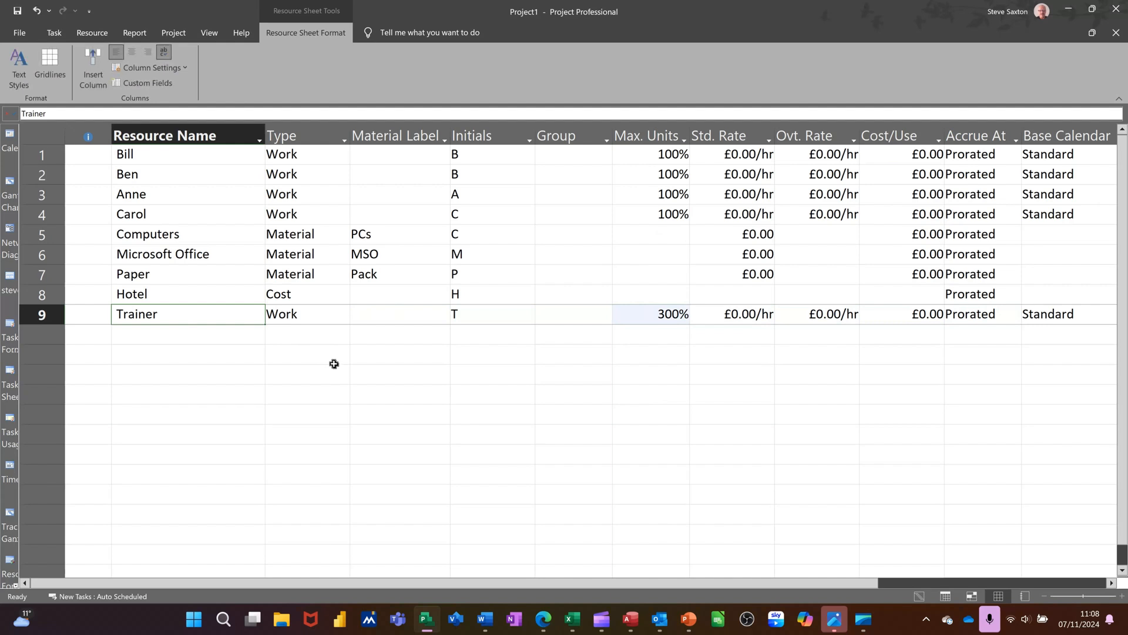
Step: Assign the first person to the Trainer group and copy that group down to the second and third people
{"action": "left_click", "coordinate": [570, 154]}
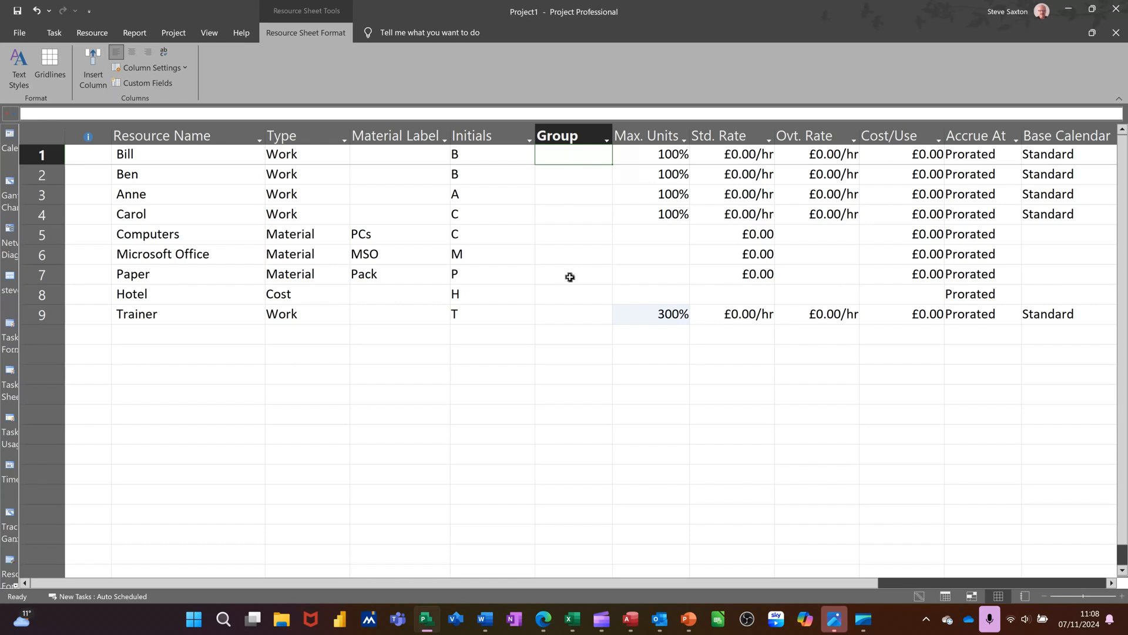
{"action": "type", "text": "Trainer"}
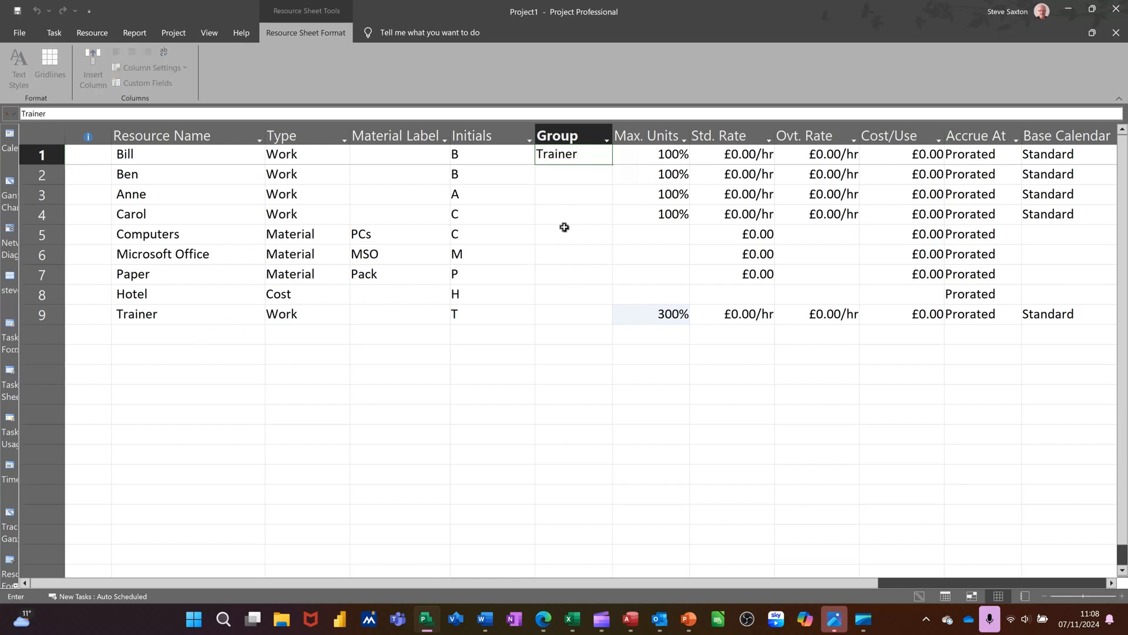
{"action": "key", "text": "Return"}
{"action": "left_click", "coordinate": [579, 154]}
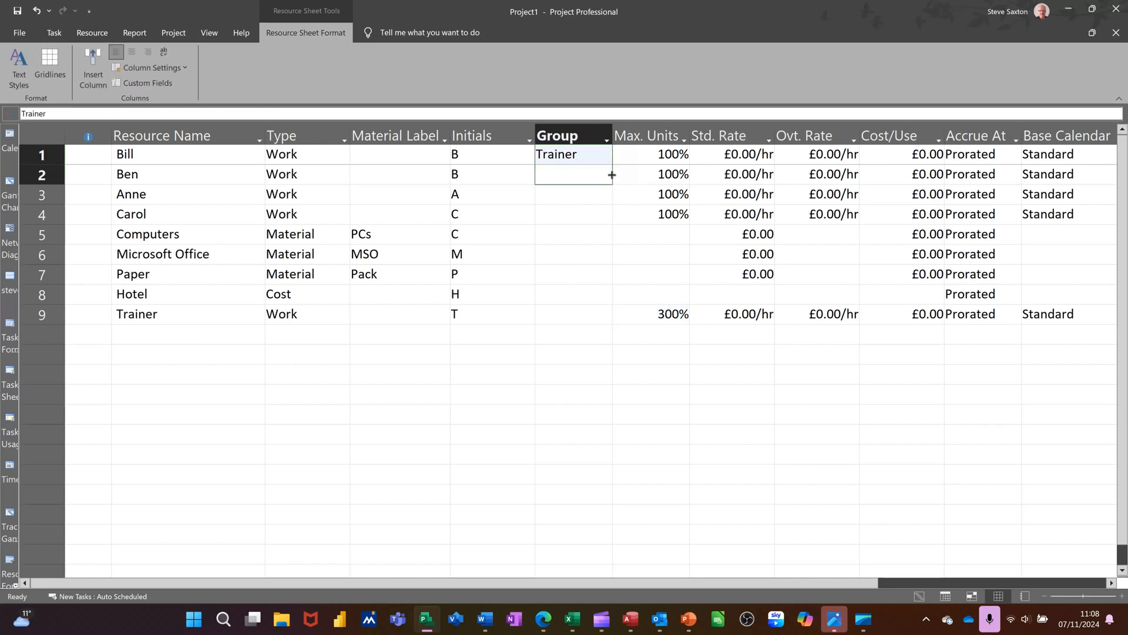
{"action": "left_click_drag", "start_coordinate": [608, 192], "coordinate": [579, 214]}
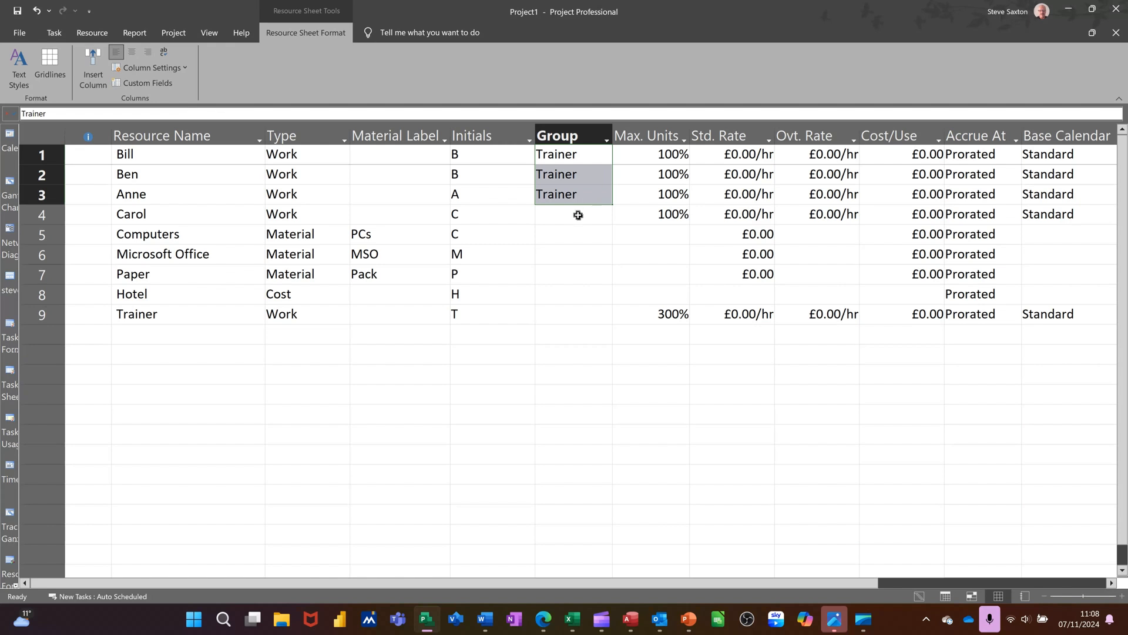
Step: Assign the fourth person to the Manager group
{"action": "left_click", "coordinate": [575, 214]}
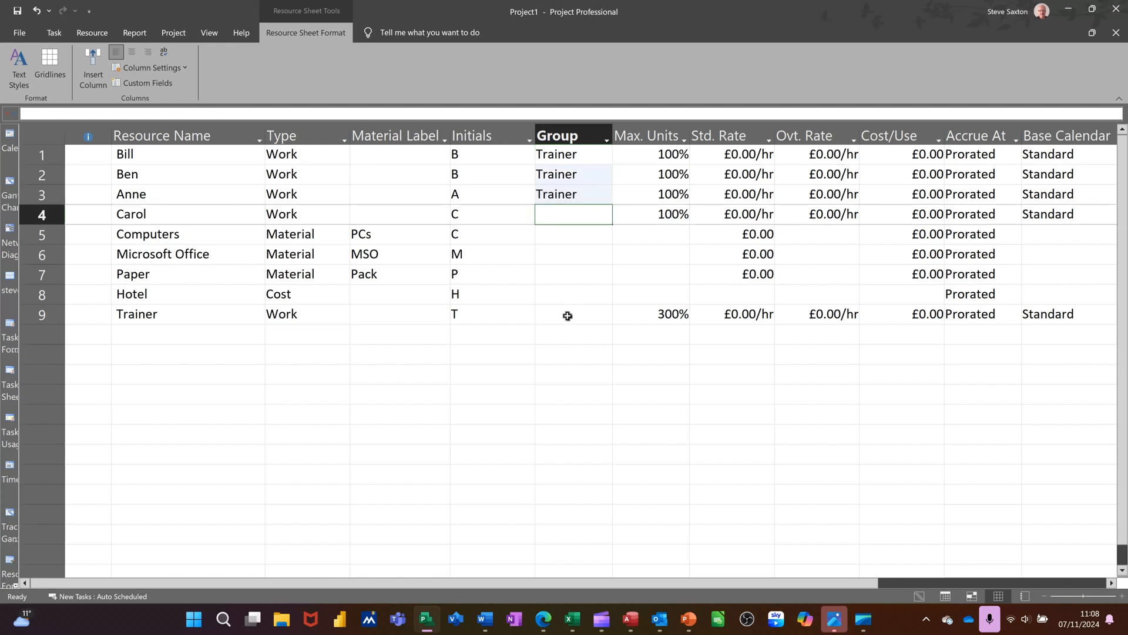
{"action": "type", "text": "manager"}
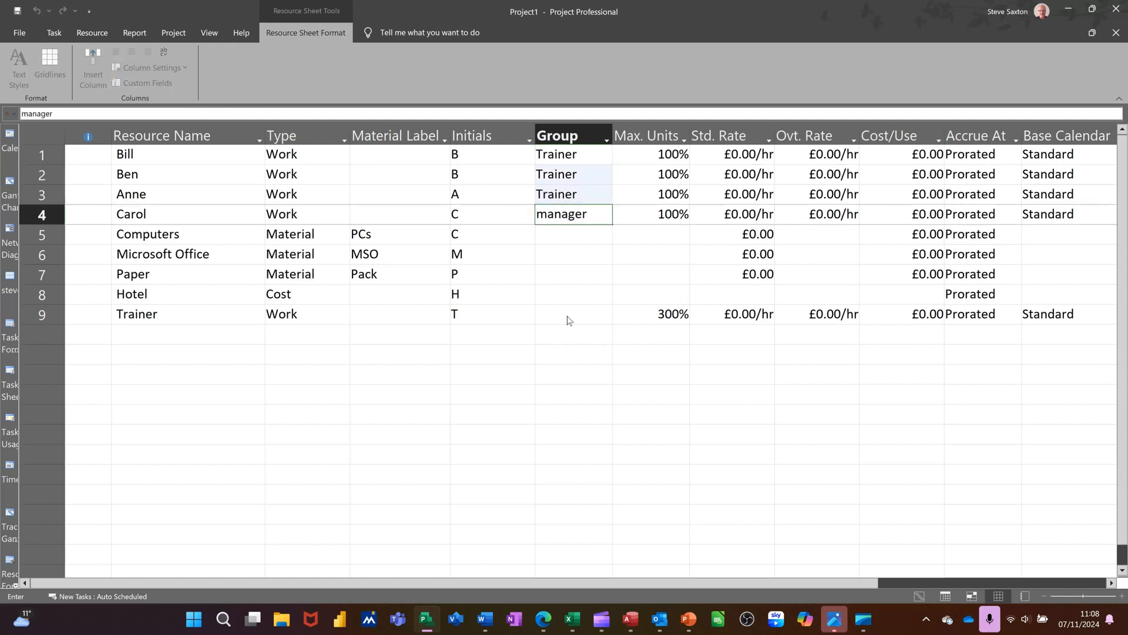
{"action": "left_click", "coordinate": [547, 215]}
{"action": "key", "text": "BackSpace"}
{"action": "type", "text": "M"}
{"action": "left_click", "coordinate": [588, 248]}
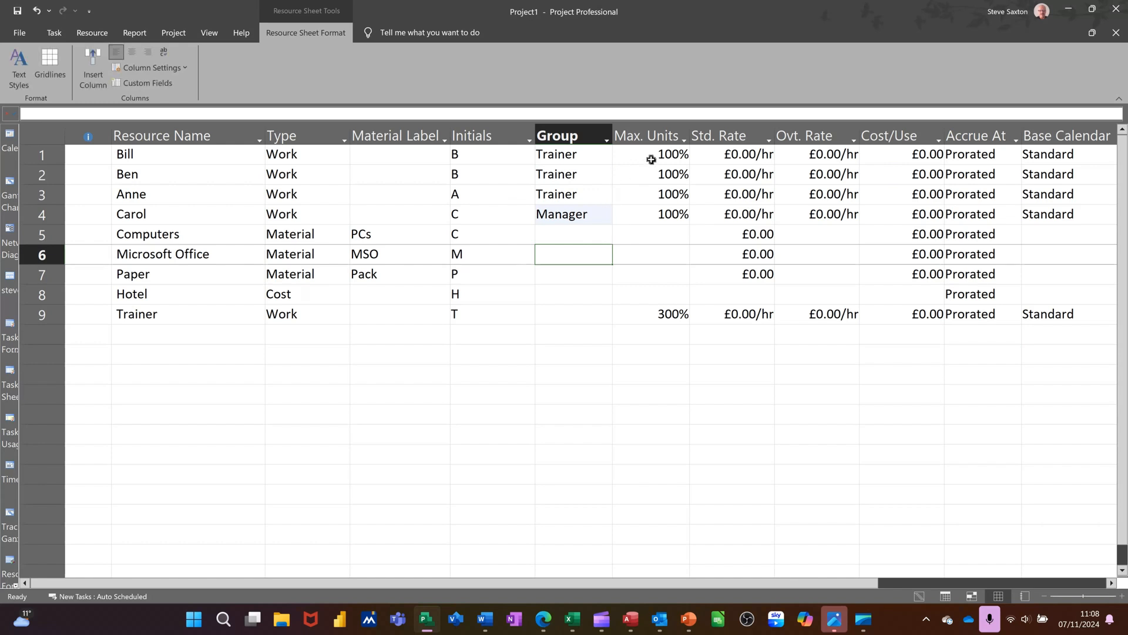
Step: Give the first person a £10.00/hr standard and £15.00/hr overtime rate, and copy both rates to the other two people in the Trainer group
{"action": "left_click", "coordinate": [714, 156]}
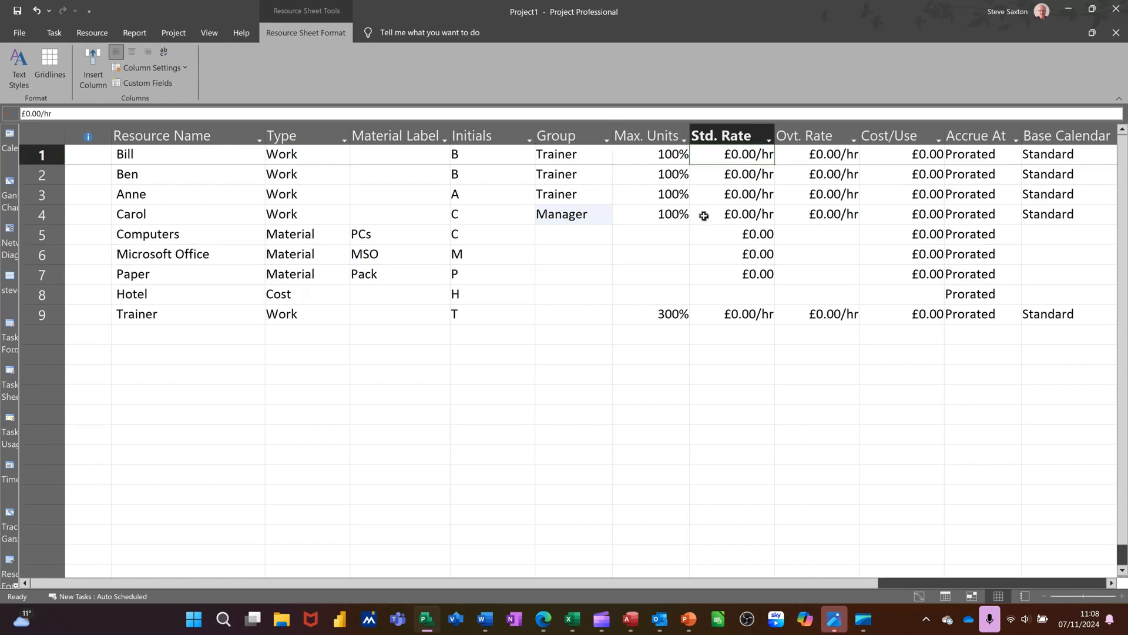
{"action": "type", "text": "10"}
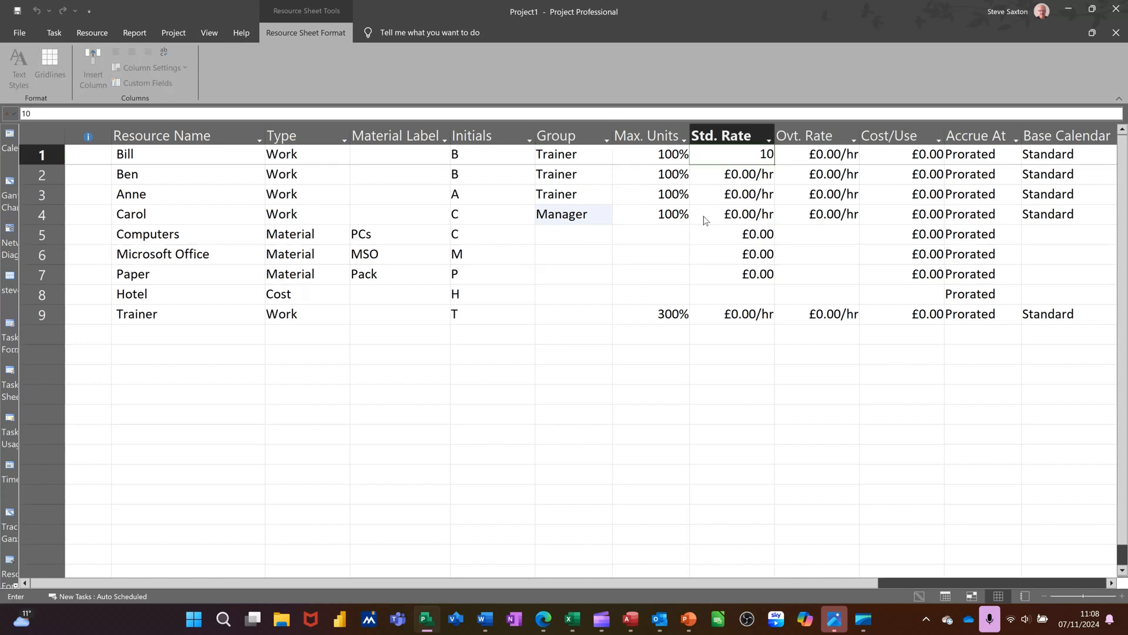
{"action": "key", "text": "Tab"}
{"action": "type", "text": "15"}
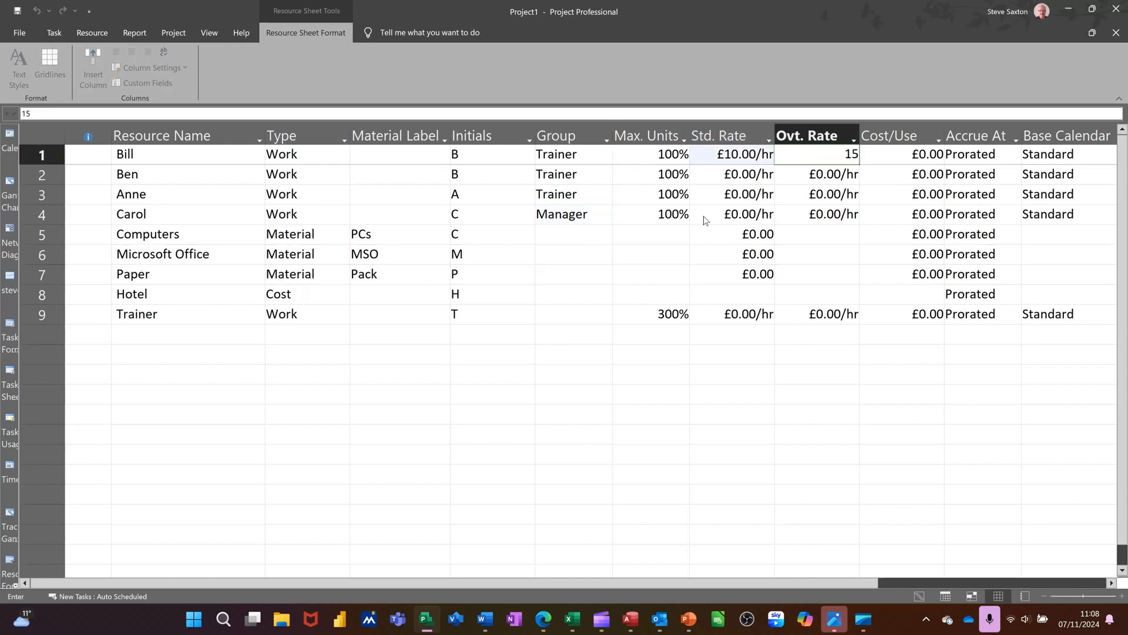
{"action": "left_click", "coordinate": [744, 155]}
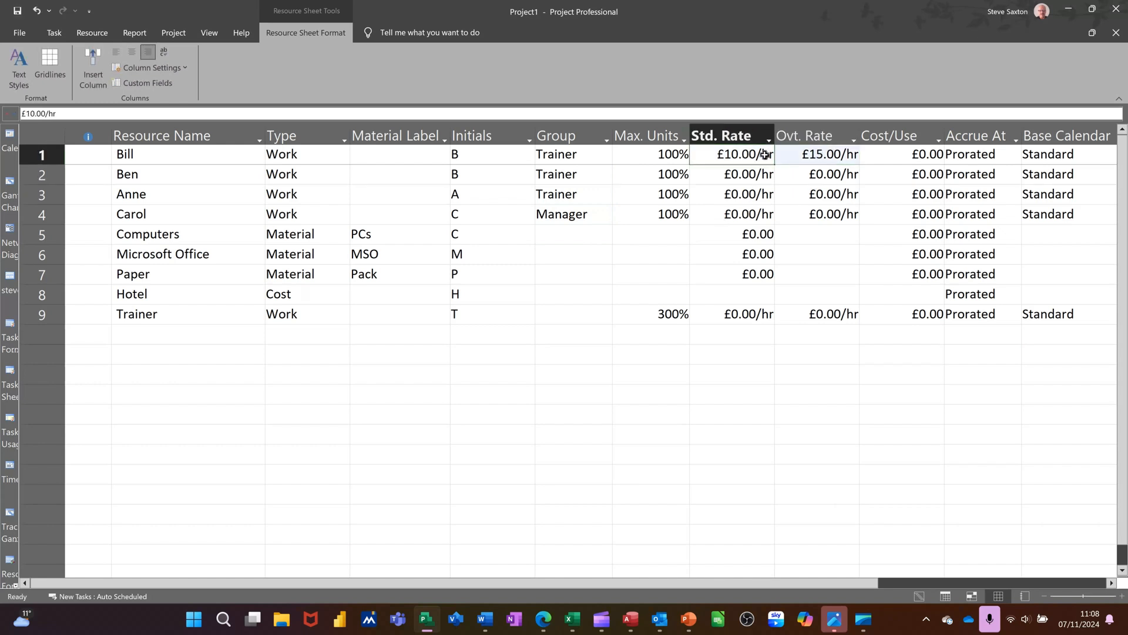
{"action": "left_click_drag", "start_coordinate": [764, 154], "coordinate": [859, 206]}
Step: Set the manager's standard rate to £20.00/hr and overtime rate to £25.00/hr
{"action": "left_click", "coordinate": [745, 214]}
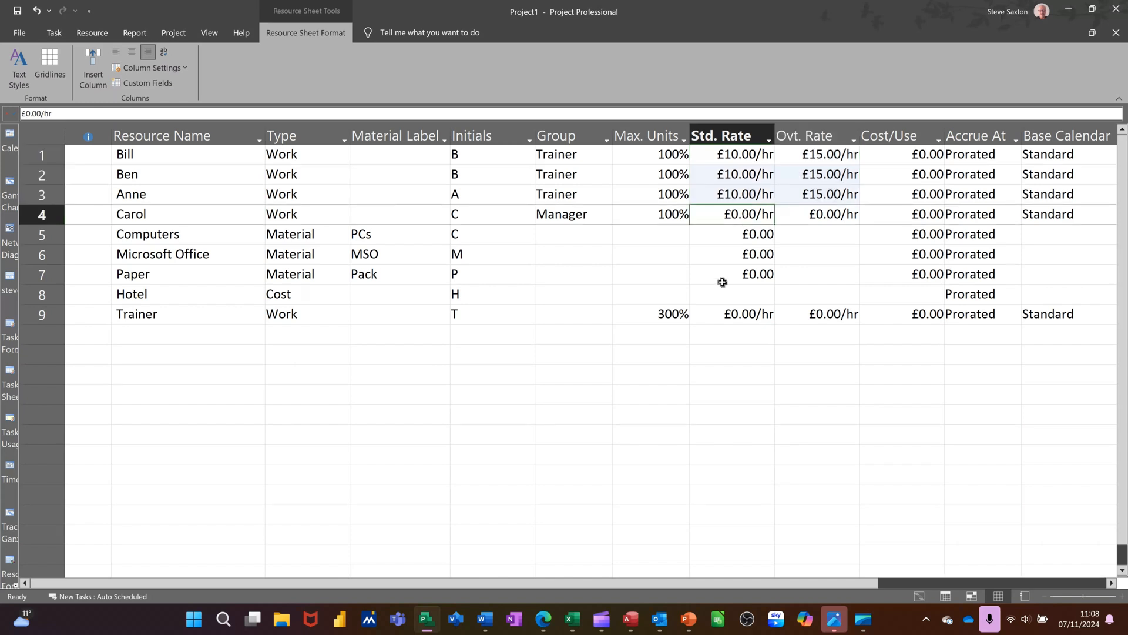
{"action": "type", "text": "20"}
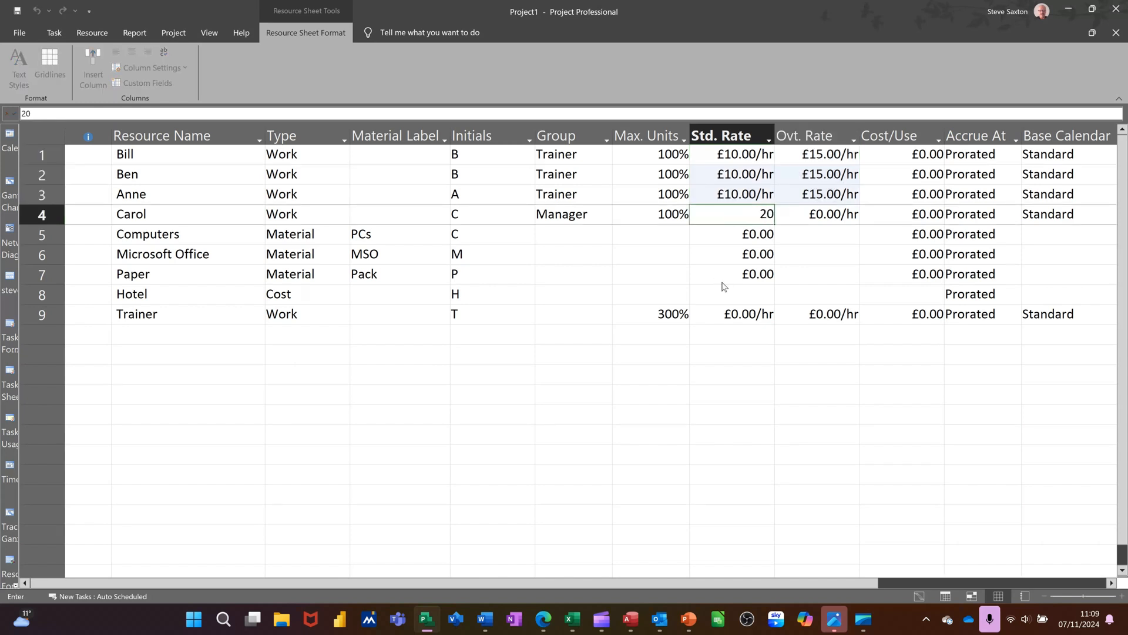
{"action": "key", "text": "Tab"}
{"action": "key", "text": "BackSpace"}
{"action": "key", "text": "Tab"}
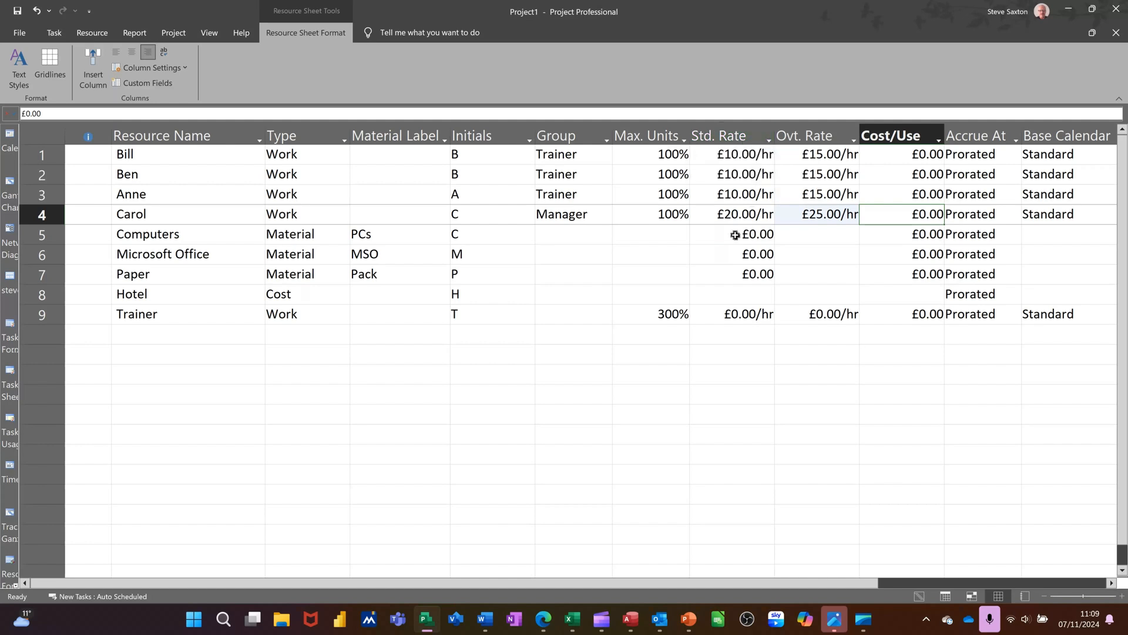
Step: Set the cost per use of Computers to £500
{"action": "left_click", "coordinate": [717, 232]}
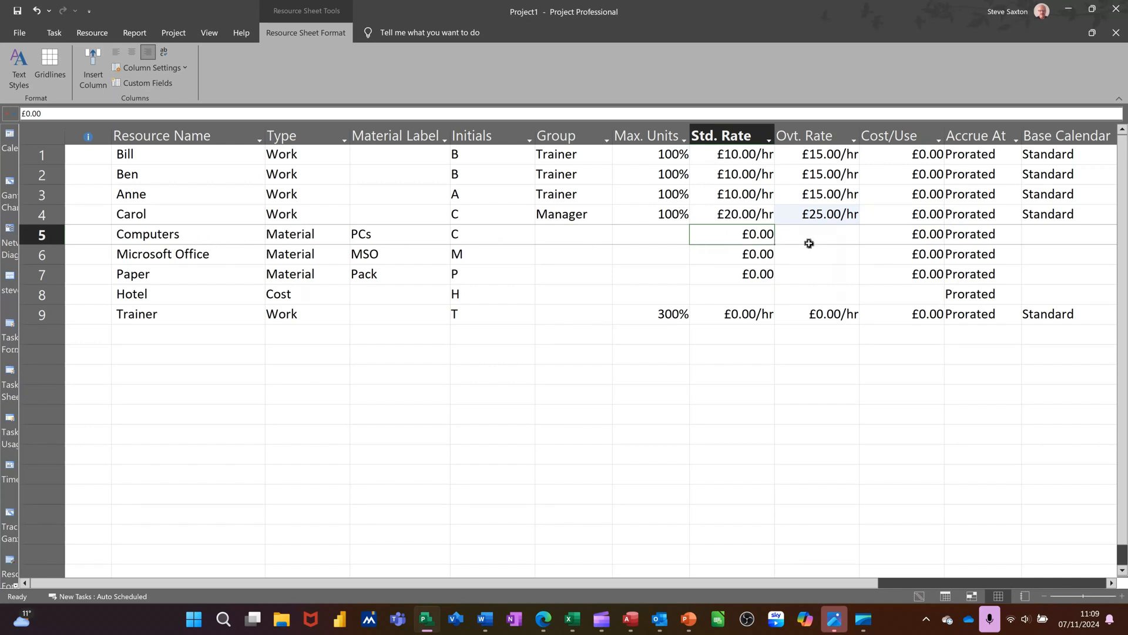
{"action": "left_click", "coordinate": [887, 238]}
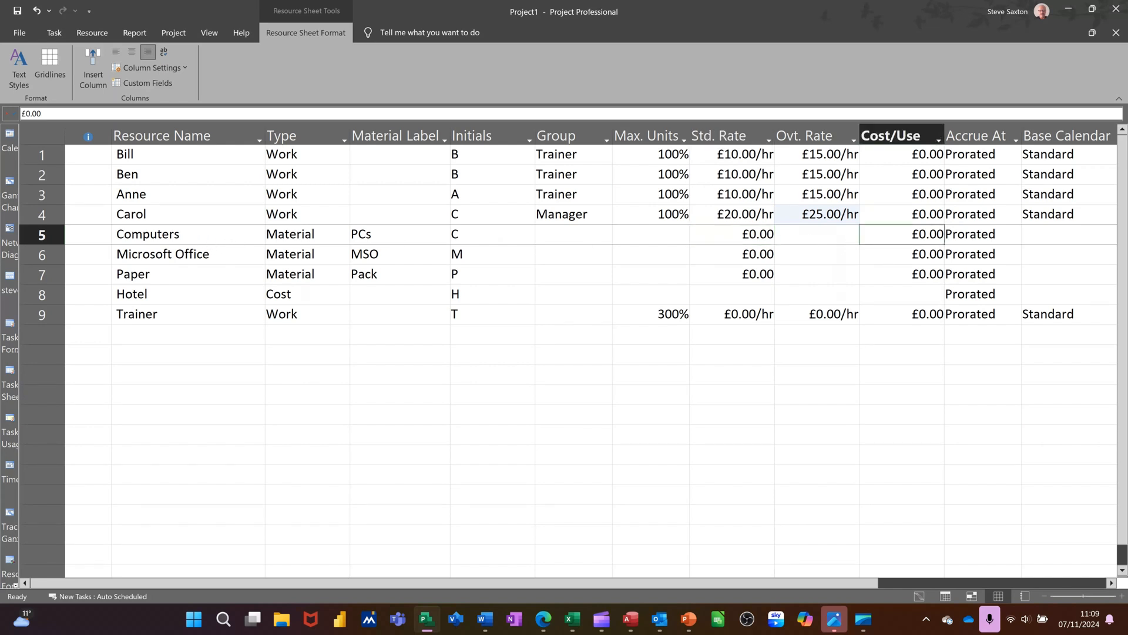
{"action": "type", "text": "500"}
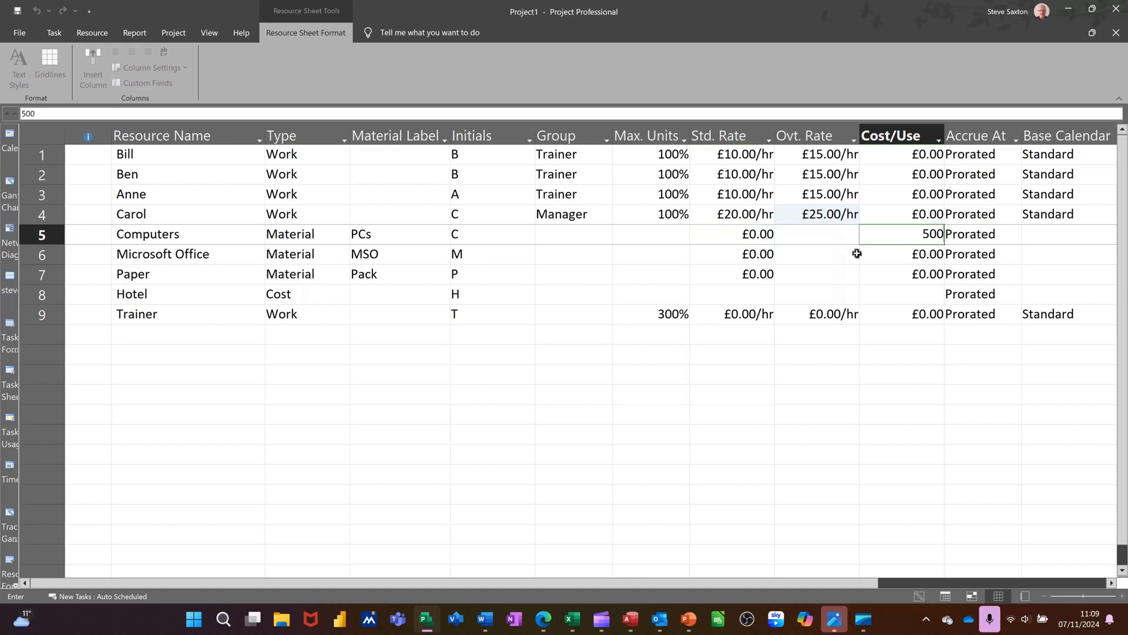
{"action": "key", "text": "Return"}
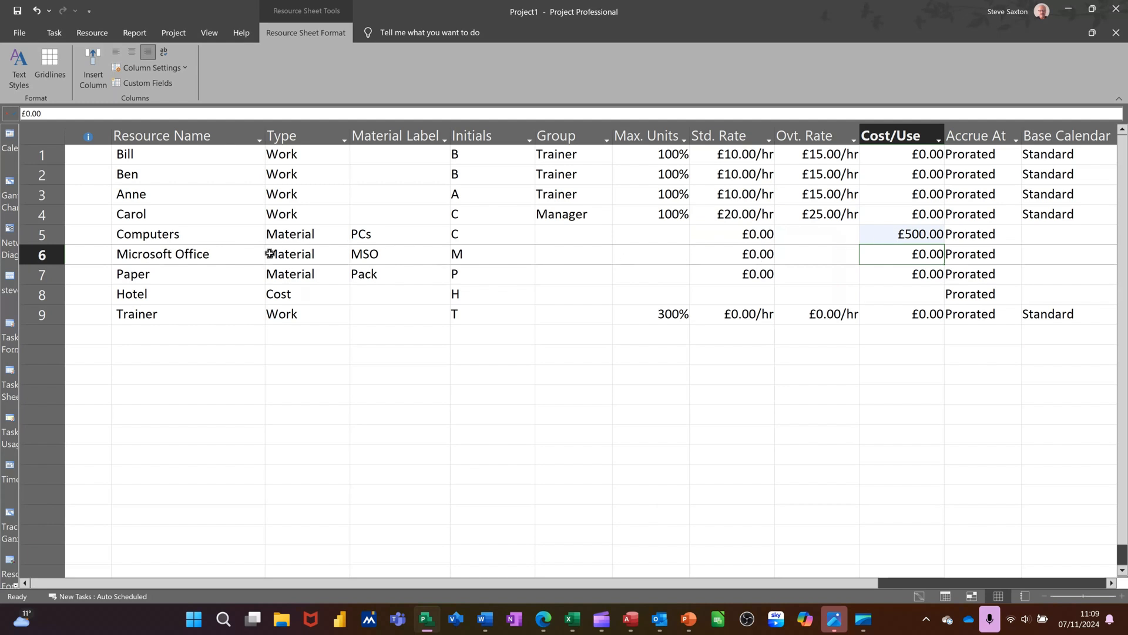
Step: Set the standard rate of Microsoft Office to £100
{"action": "left_click", "coordinate": [716, 253]}
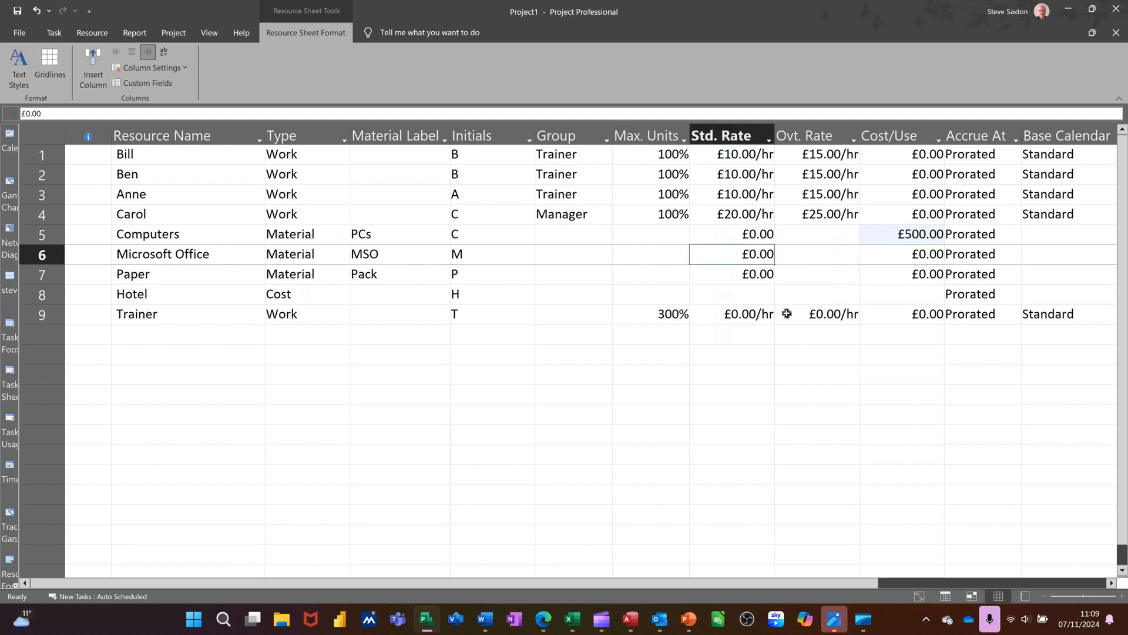
{"action": "type", "text": "100"}
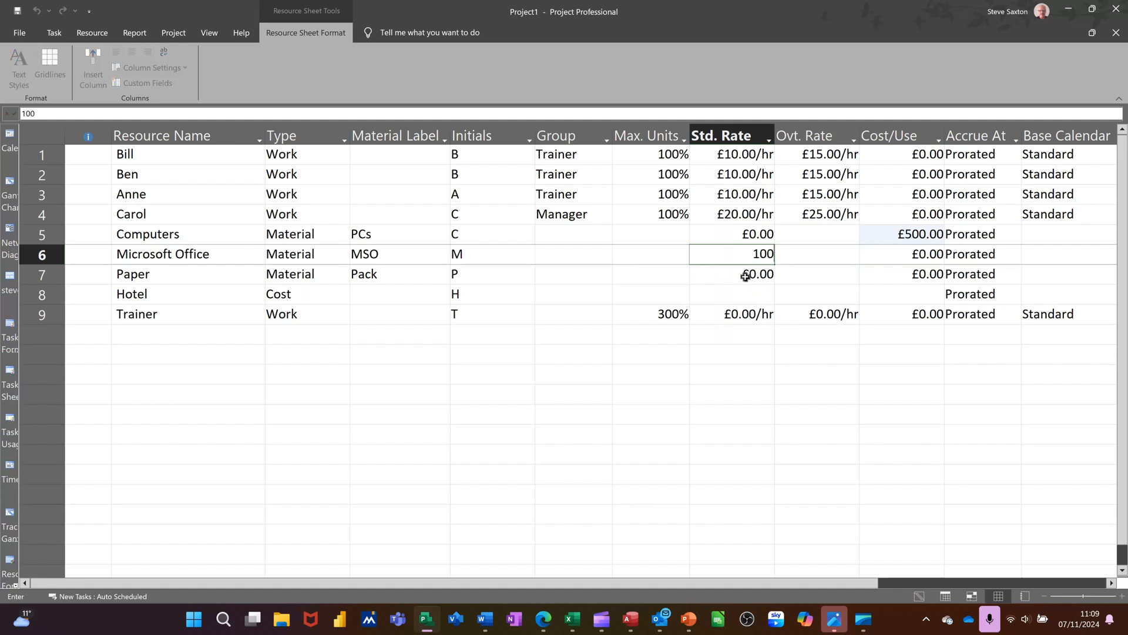
{"action": "key", "text": "Return"}
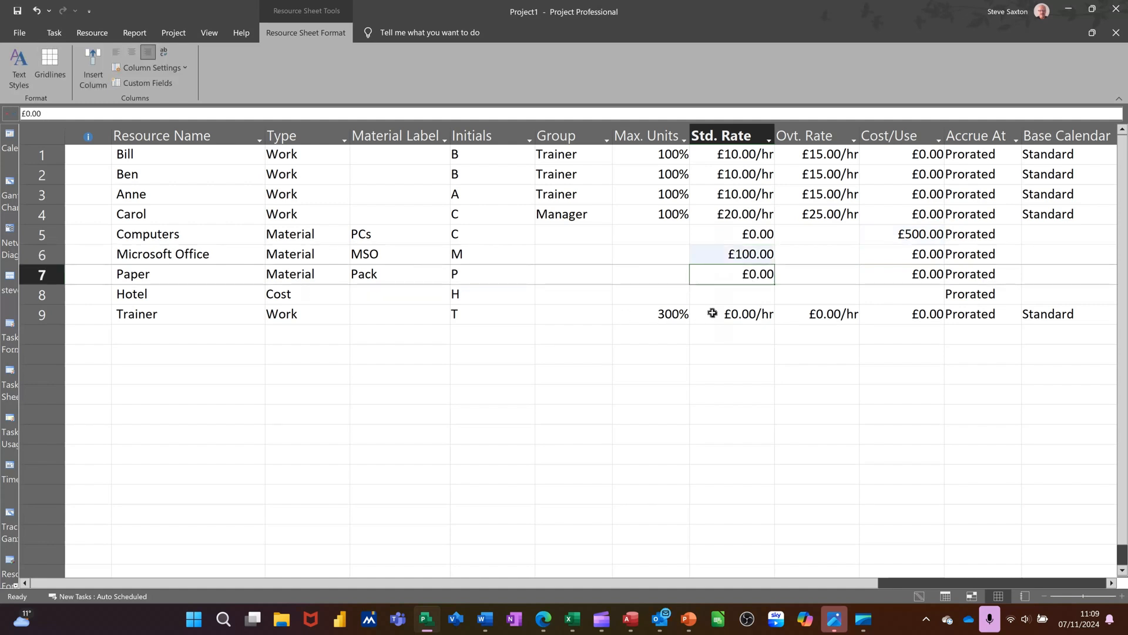
Step: Set the standard rate of Paper to £1 and of the generic Trainer resource to £20 per hour
{"action": "type", "text": "1"}
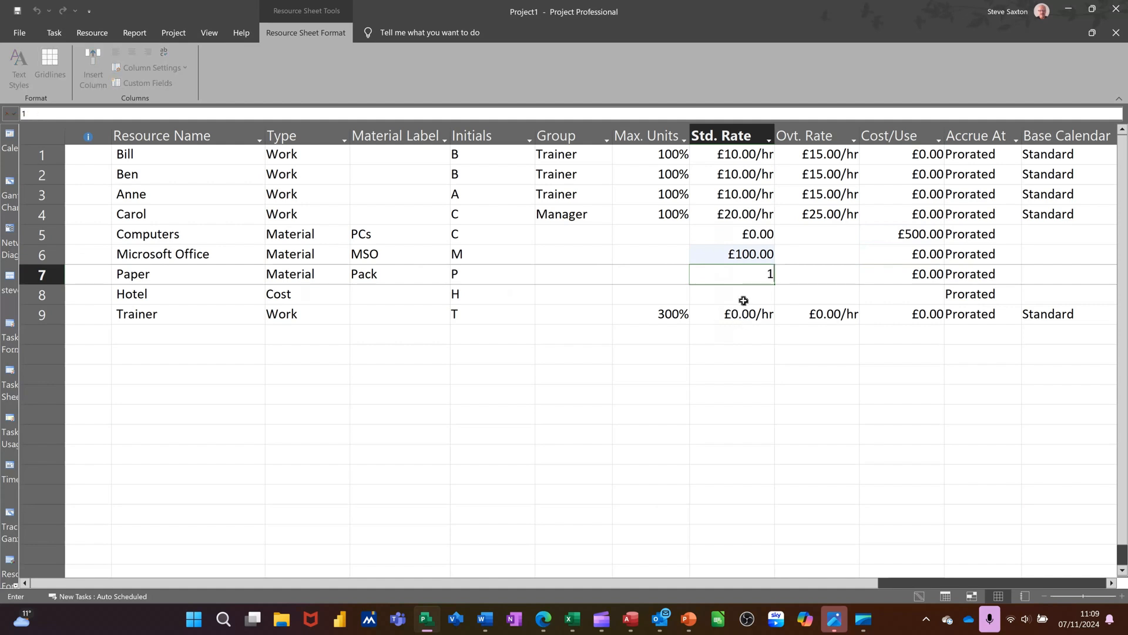
{"action": "key", "text": "Return"}
{"action": "left_click", "coordinate": [740, 320]}
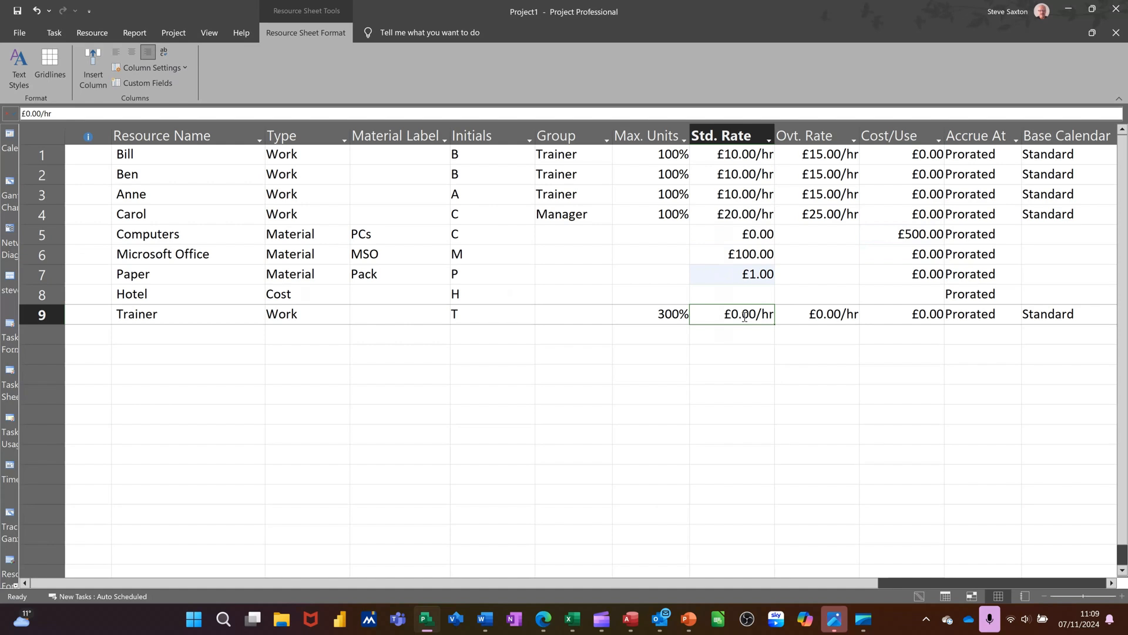
{"action": "type", "text": "20"}
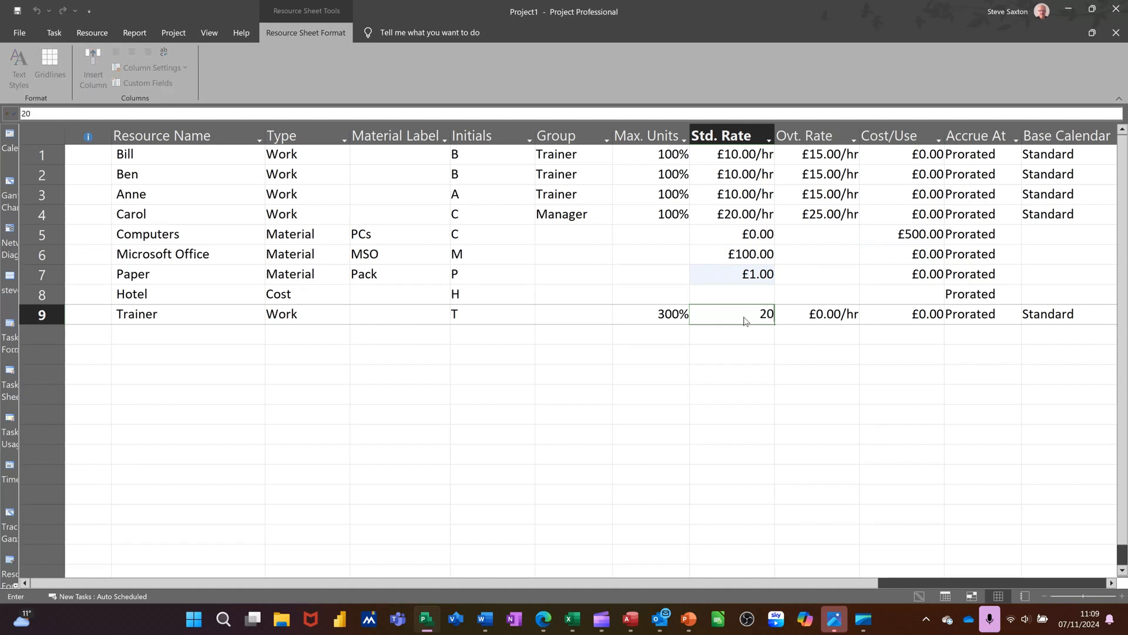
{"action": "key", "text": "Return"}
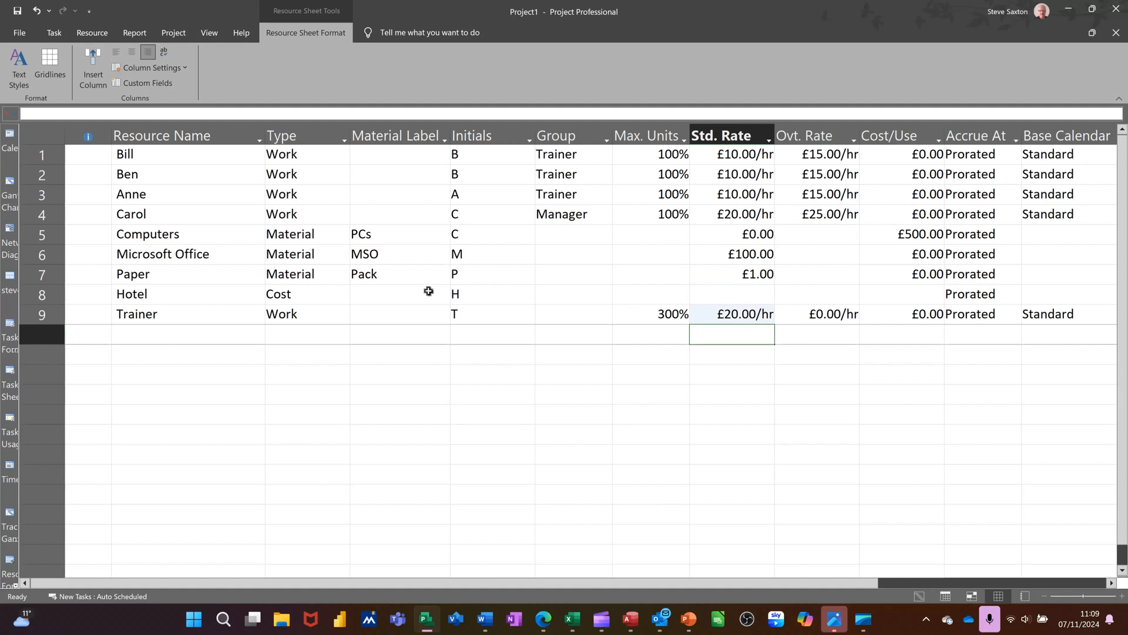
Step: Examine Hotel's standard rate field, the accrual choices for the first resource and its base calendar
{"action": "left_click", "coordinate": [714, 296]}
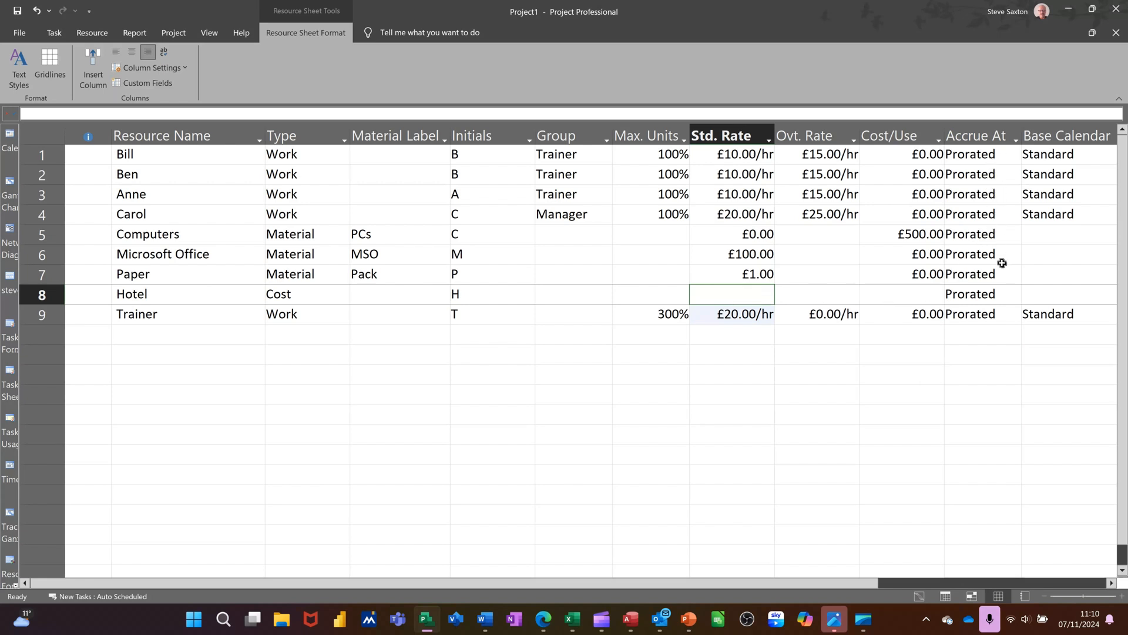
{"action": "left_click", "coordinate": [994, 156]}
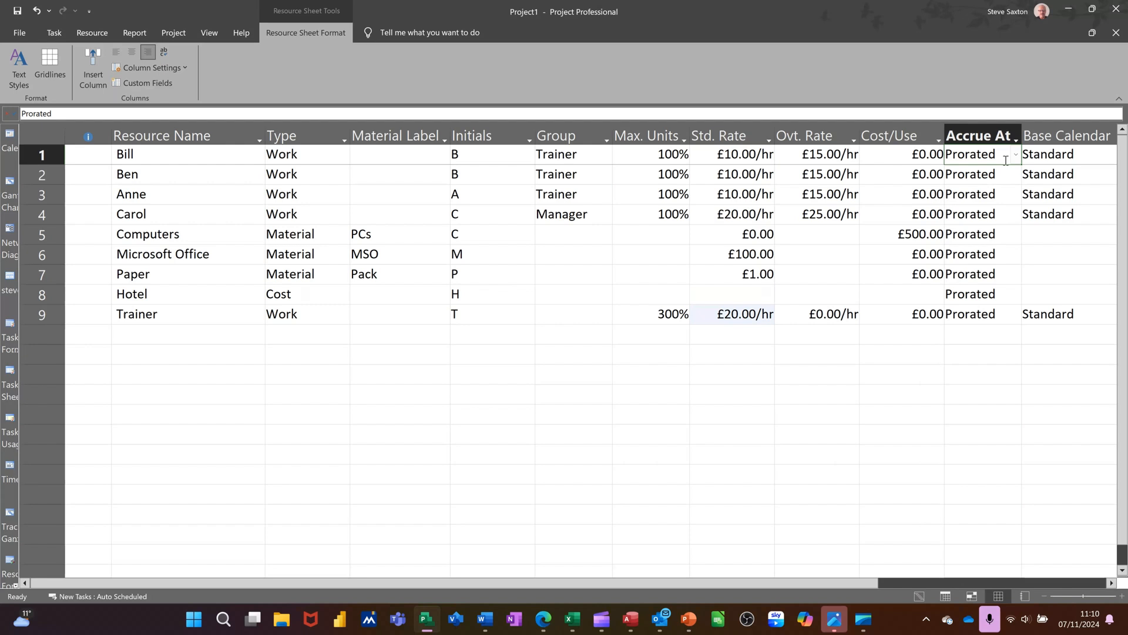
{"action": "left_click", "coordinate": [1017, 156]}
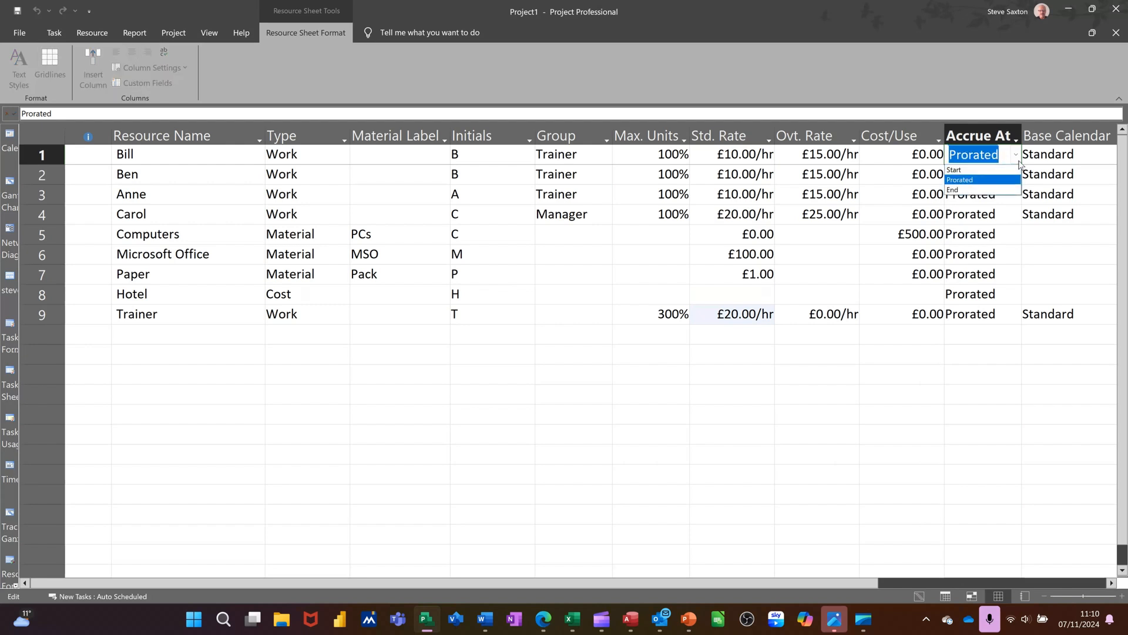
{"action": "left_click", "coordinate": [1019, 161]}
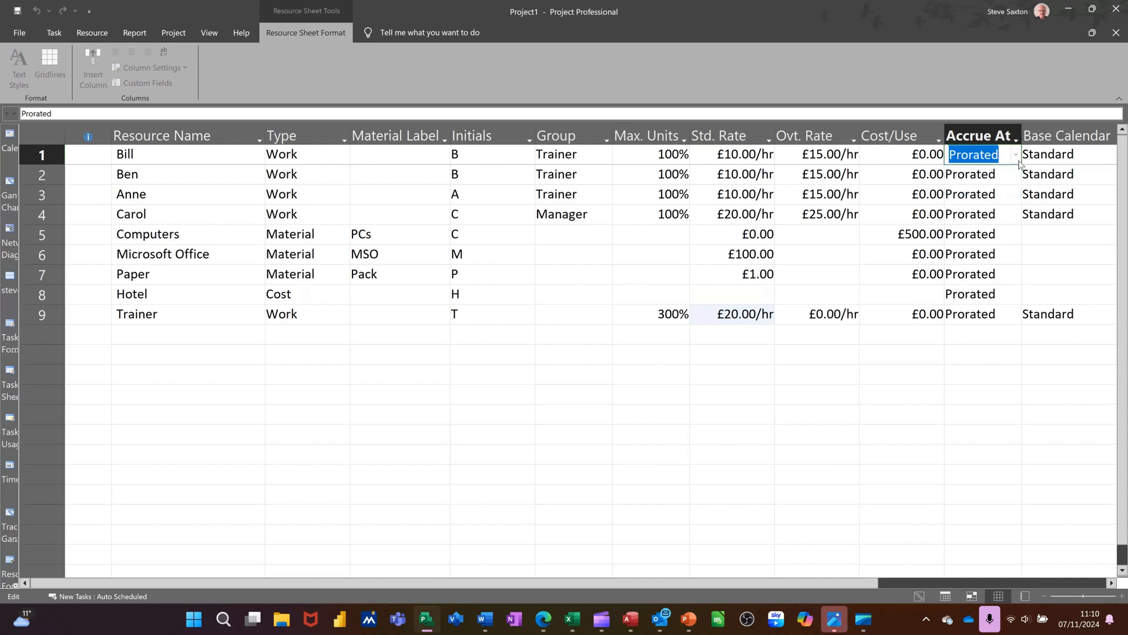
{"action": "left_click", "coordinate": [1061, 158]}
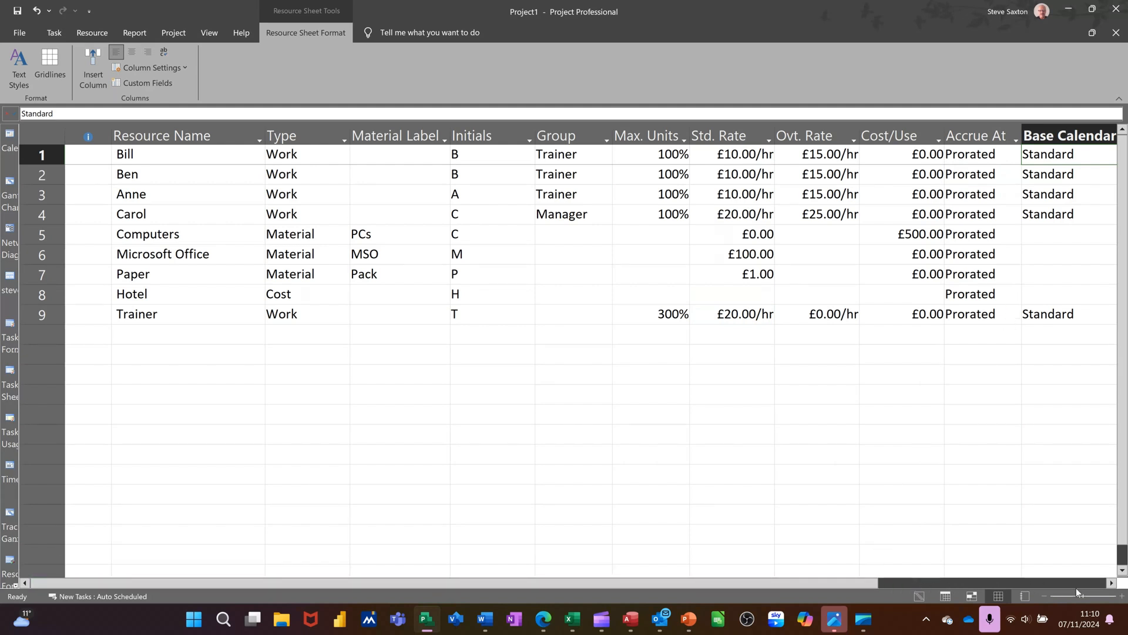
{"action": "left_click", "coordinate": [1111, 584]}
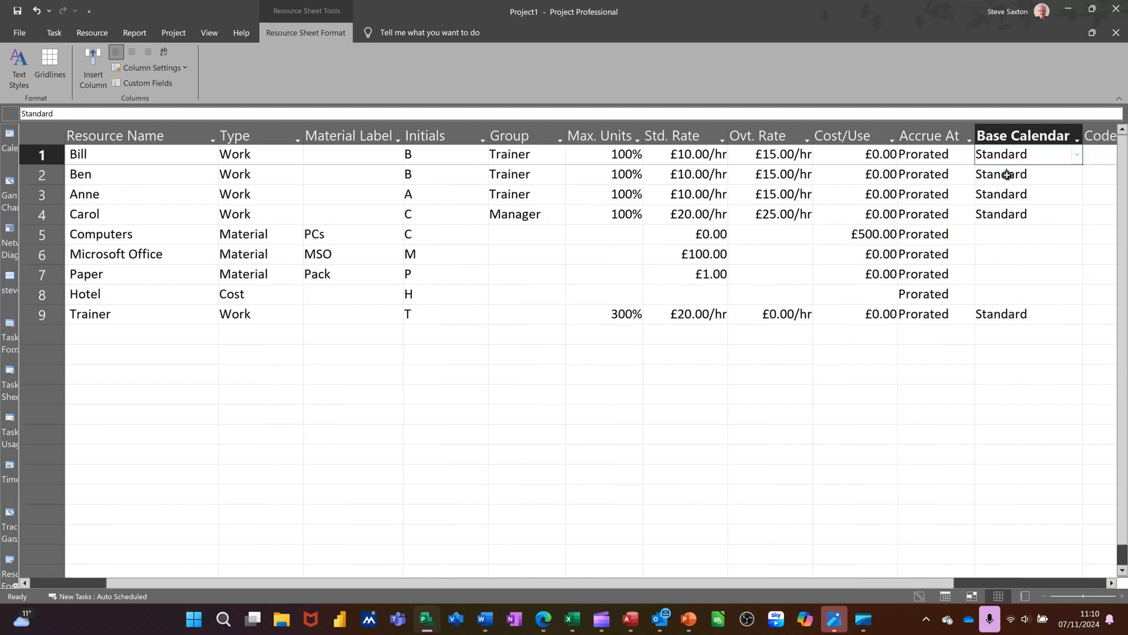
Step: Make Friday a nonworking day in the default work week of the first person's resource calendar
{"action": "double_click", "coordinate": [172, 158]}
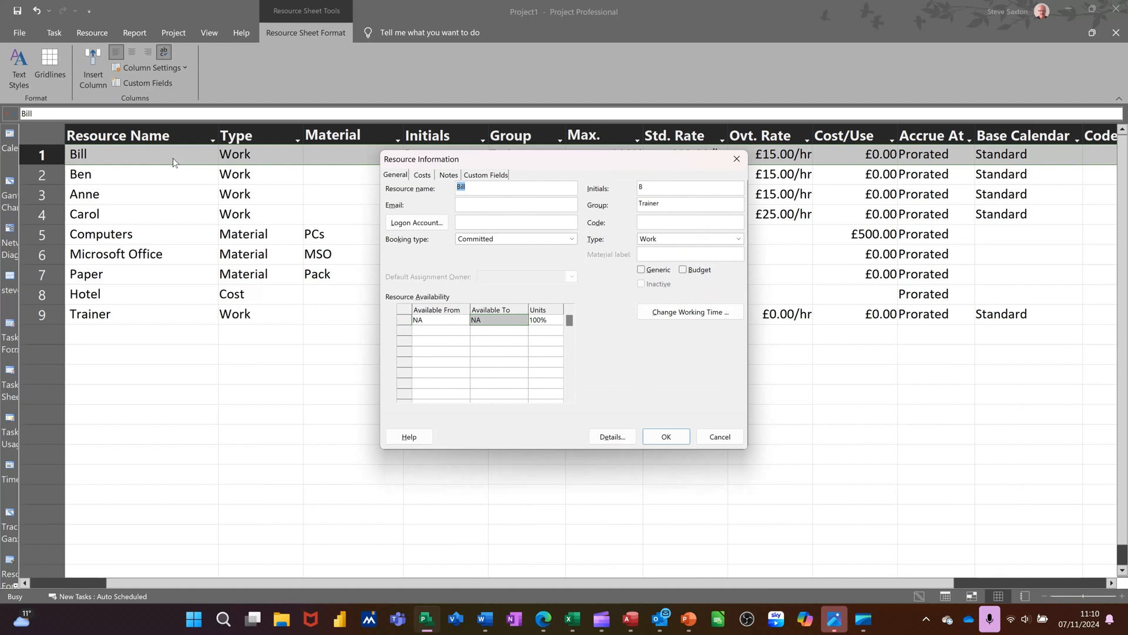
{"action": "left_click", "coordinate": [689, 319]}
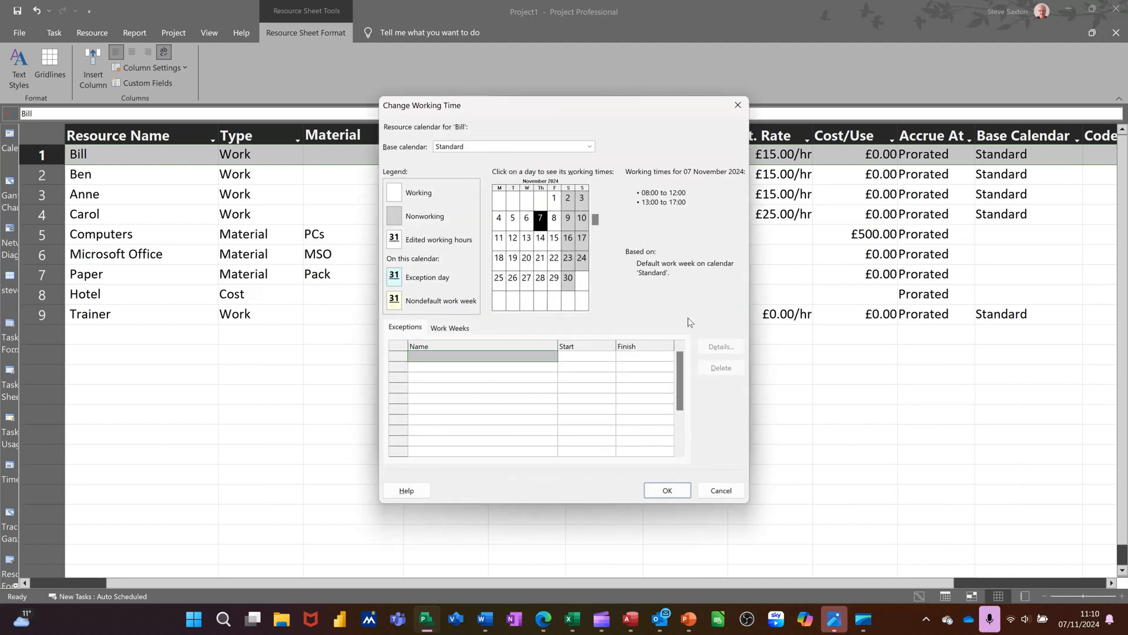
{"action": "left_click", "coordinate": [453, 328]}
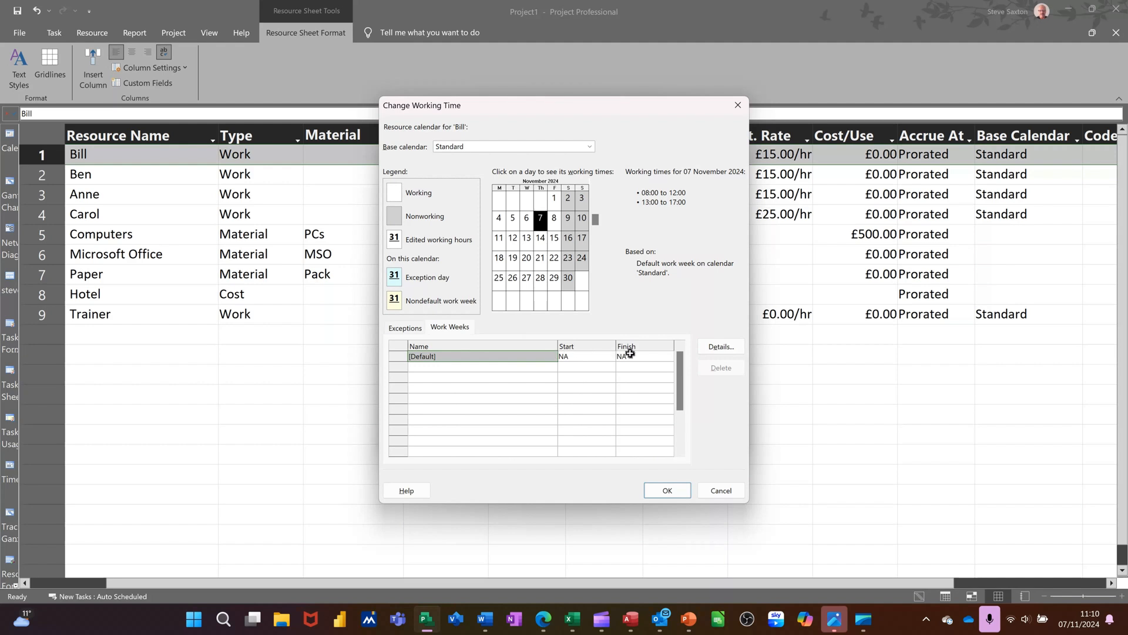
{"action": "left_click", "coordinate": [717, 348]}
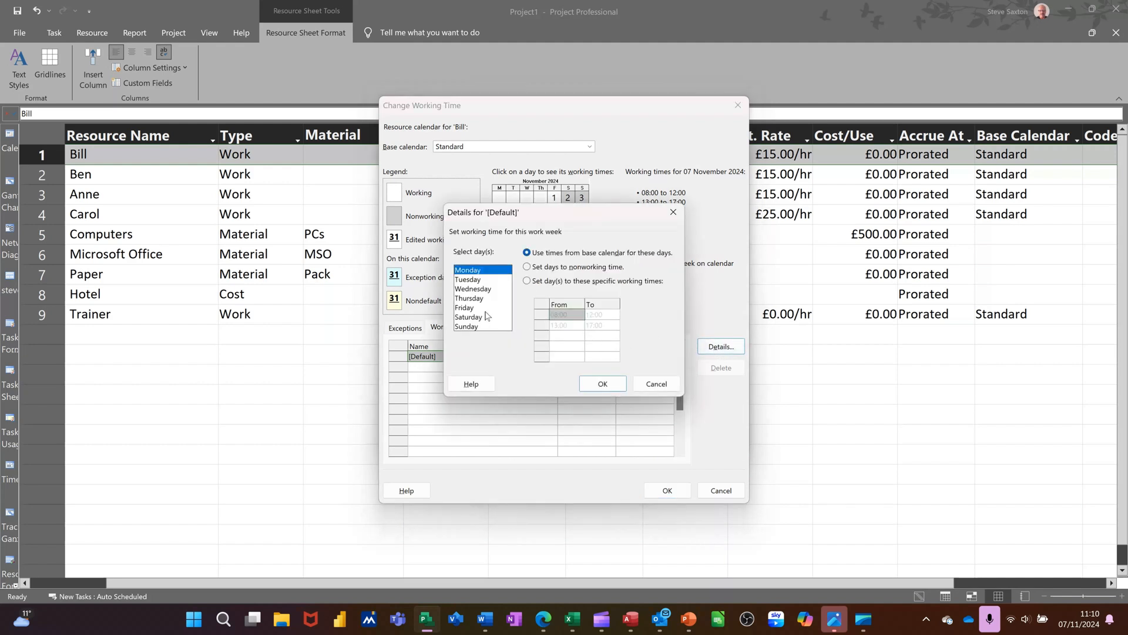
{"action": "left_click", "coordinate": [477, 308]}
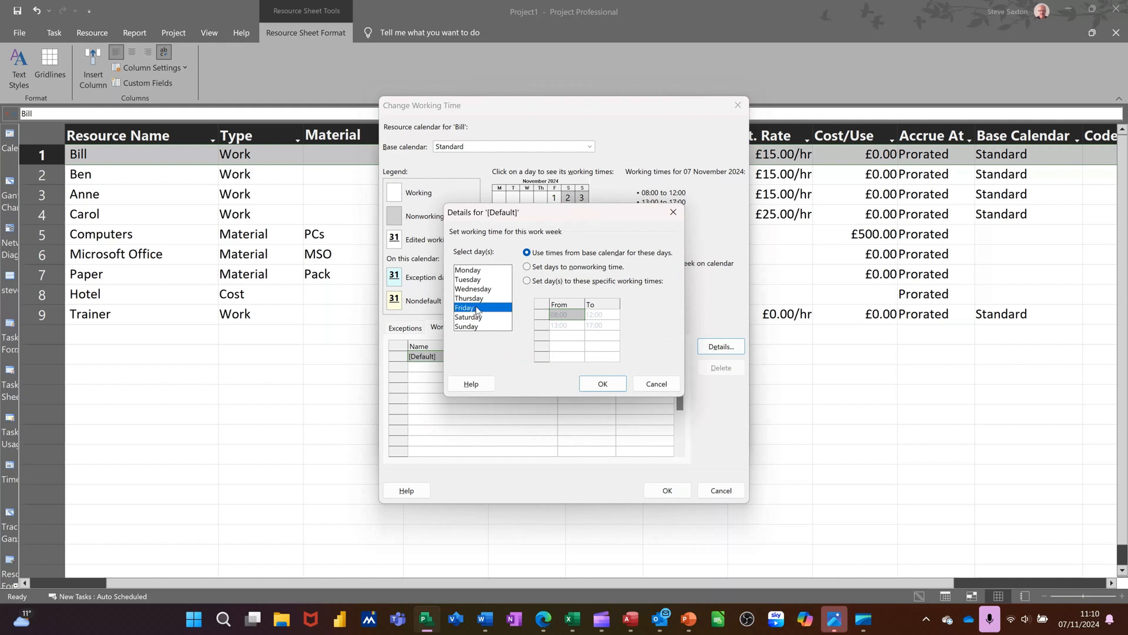
{"action": "left_click", "coordinate": [527, 267]}
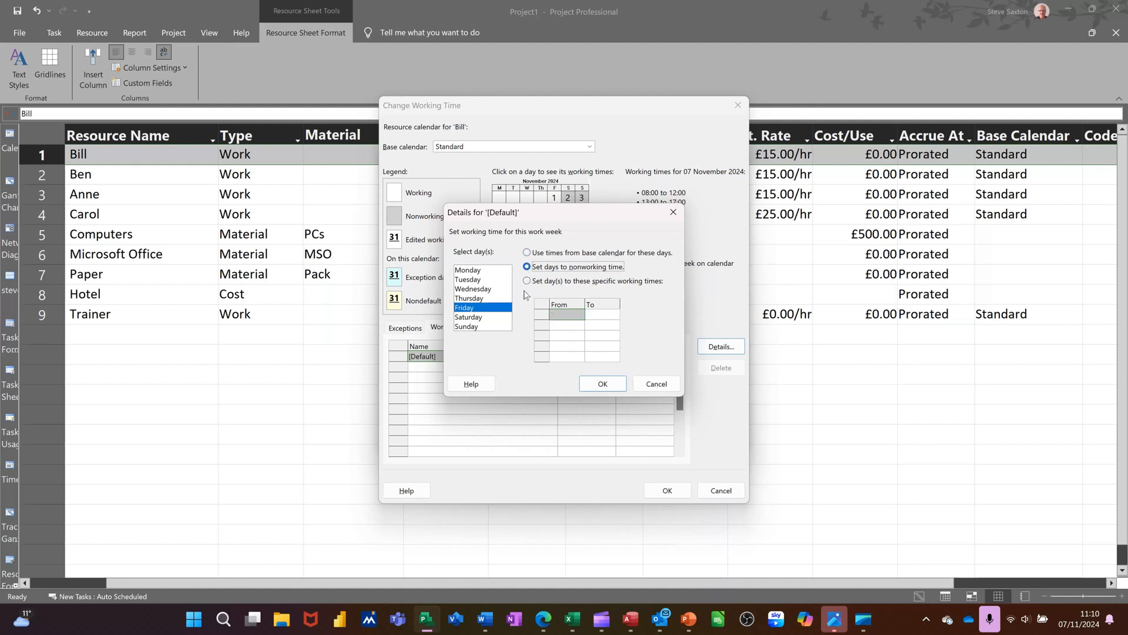
{"action": "left_click", "coordinate": [602, 385]}
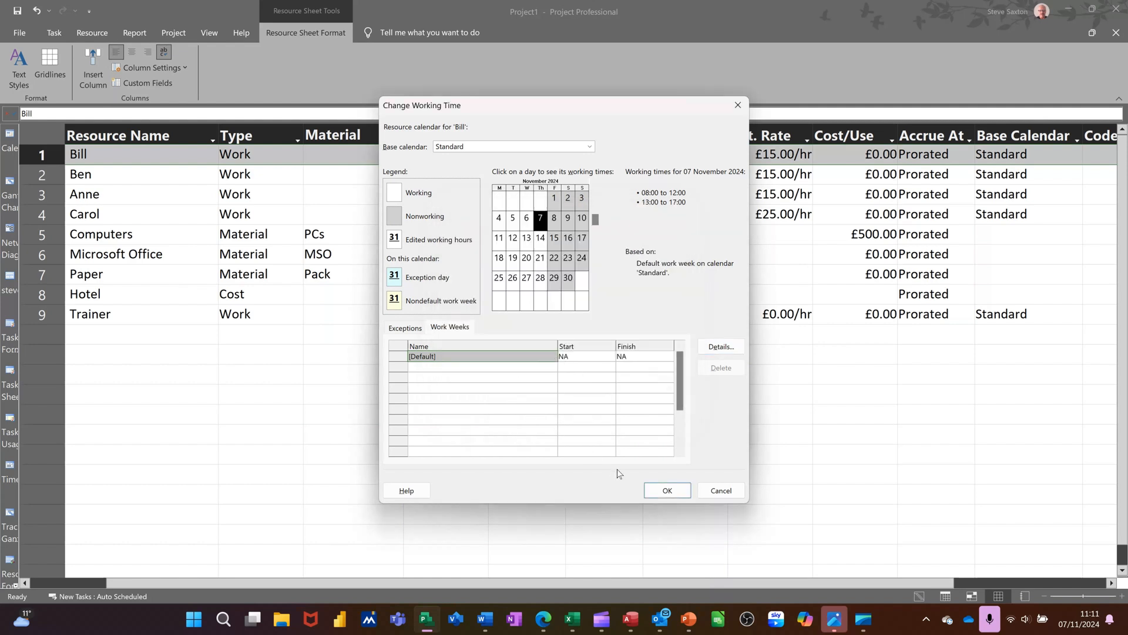
{"action": "left_click", "coordinate": [655, 490]}
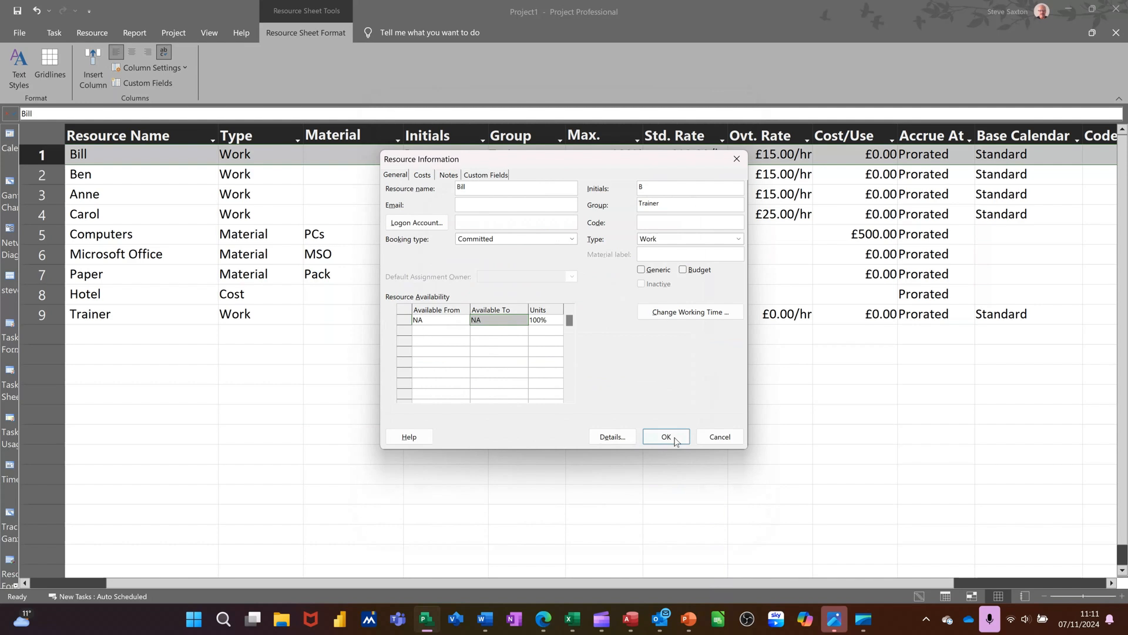
{"action": "left_click", "coordinate": [668, 438]}
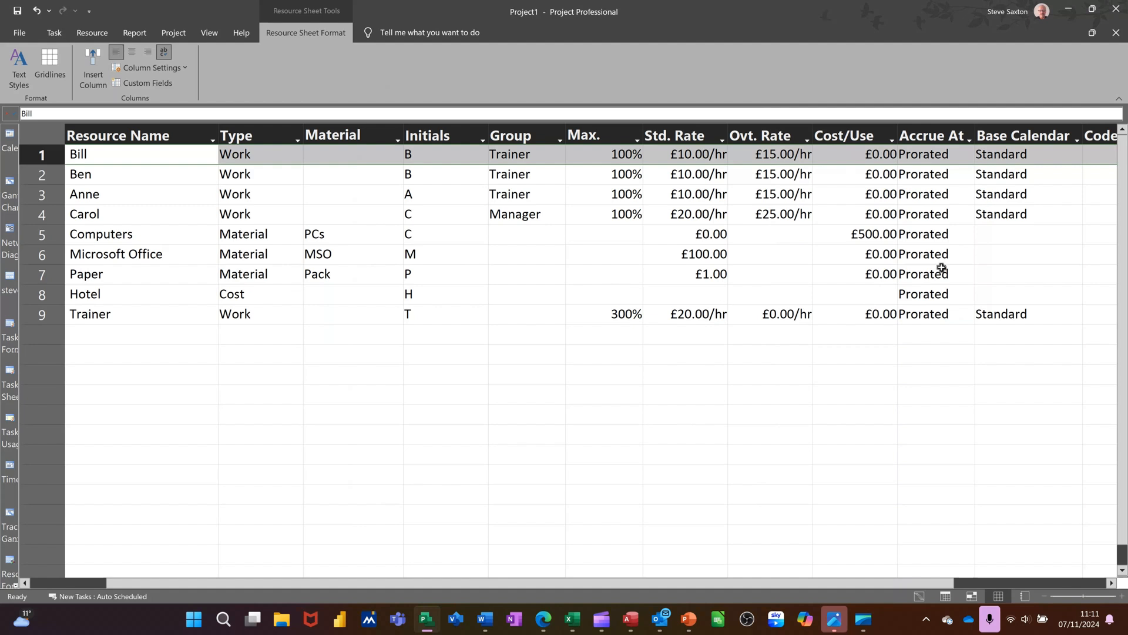
{"action": "left_click_drag", "start_coordinate": [1002, 175], "coordinate": [1002, 207]}
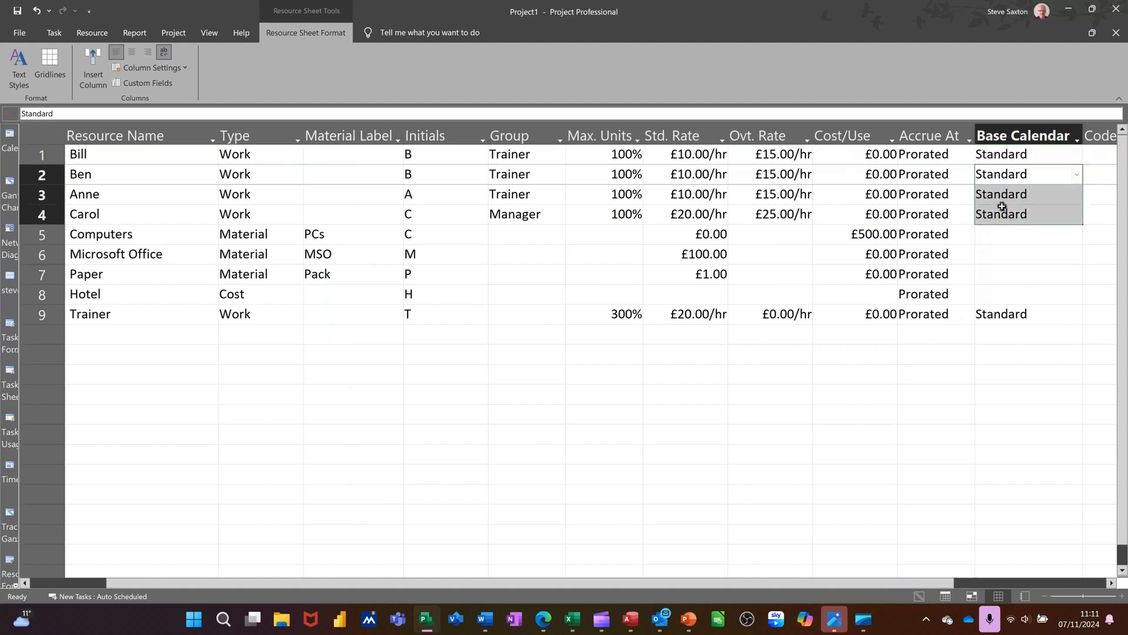
{"action": "left_click", "coordinate": [1001, 175]}
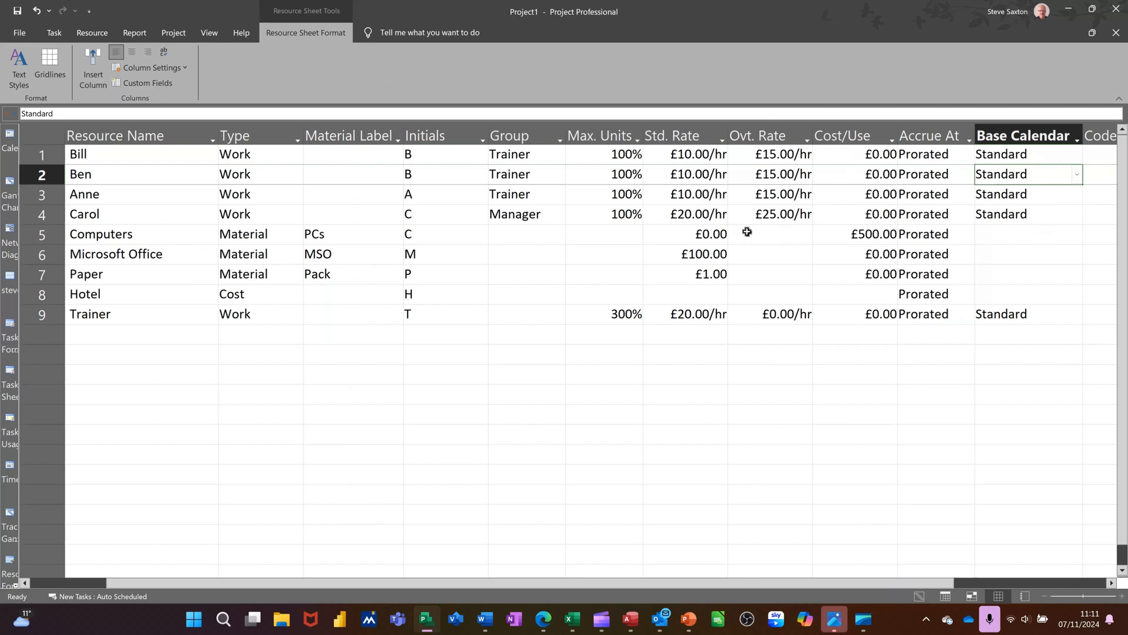
Step: Switch to the Gantt chart and open Assign Resources for Task 1, placing the dialog clear of the task names
{"action": "left_click", "coordinate": [10, 182]}
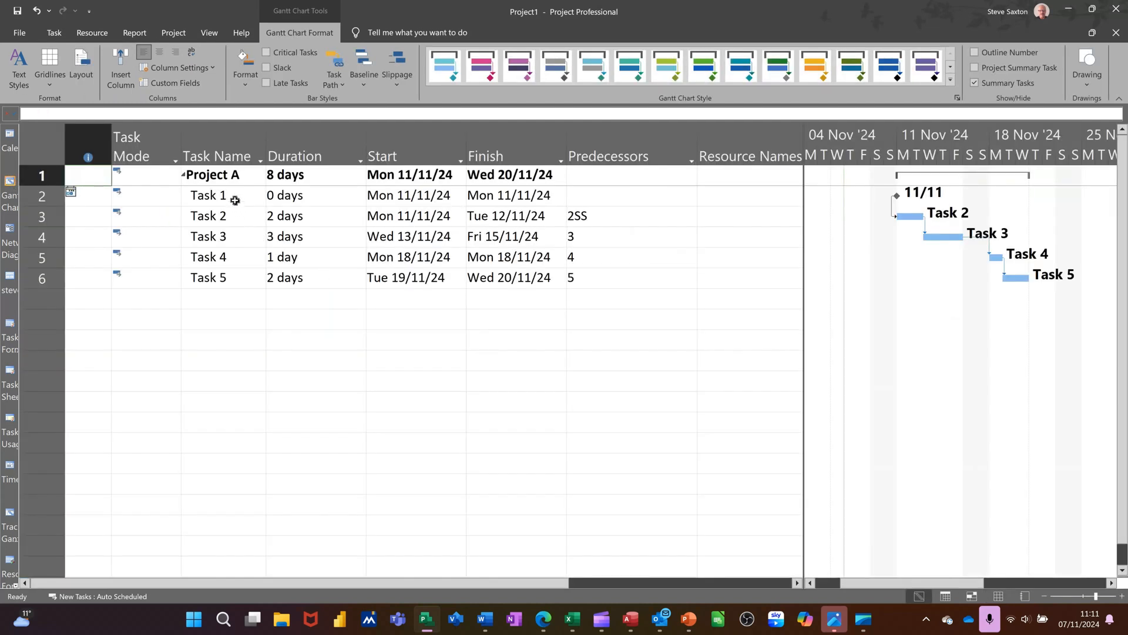
{"action": "left_click", "coordinate": [231, 196]}
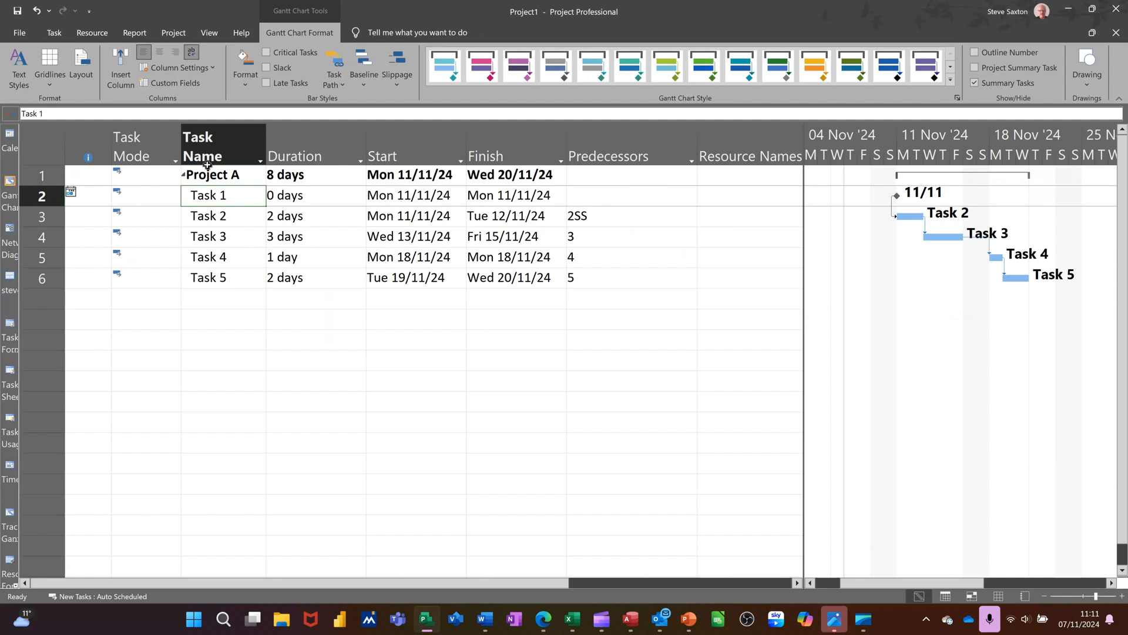
{"action": "left_click", "coordinate": [90, 35]}
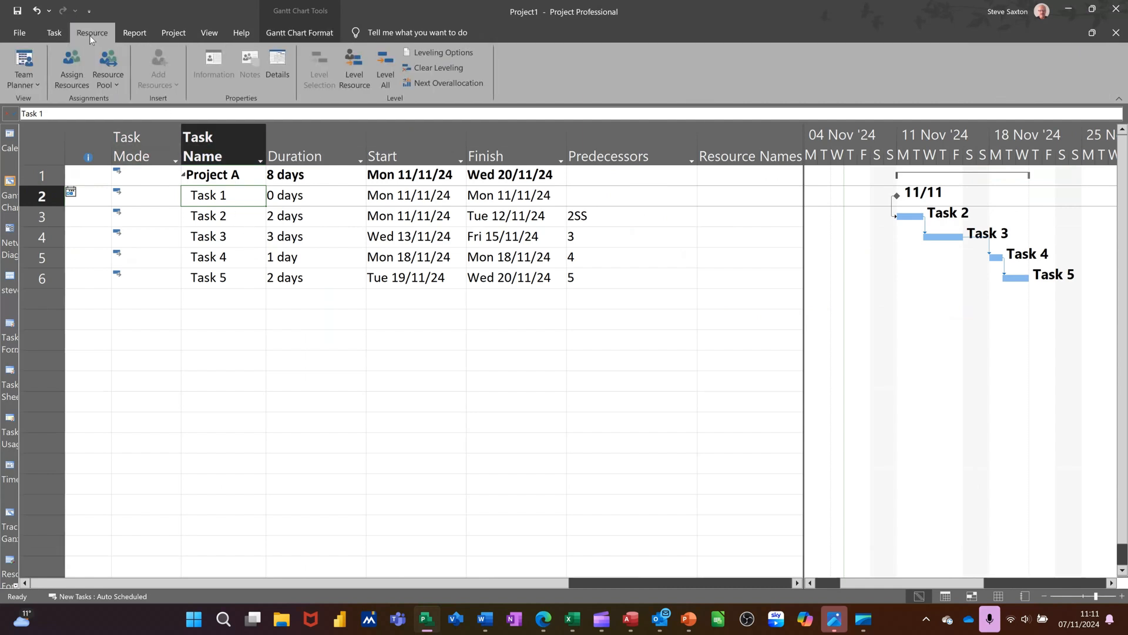
{"action": "left_click", "coordinate": [65, 61]}
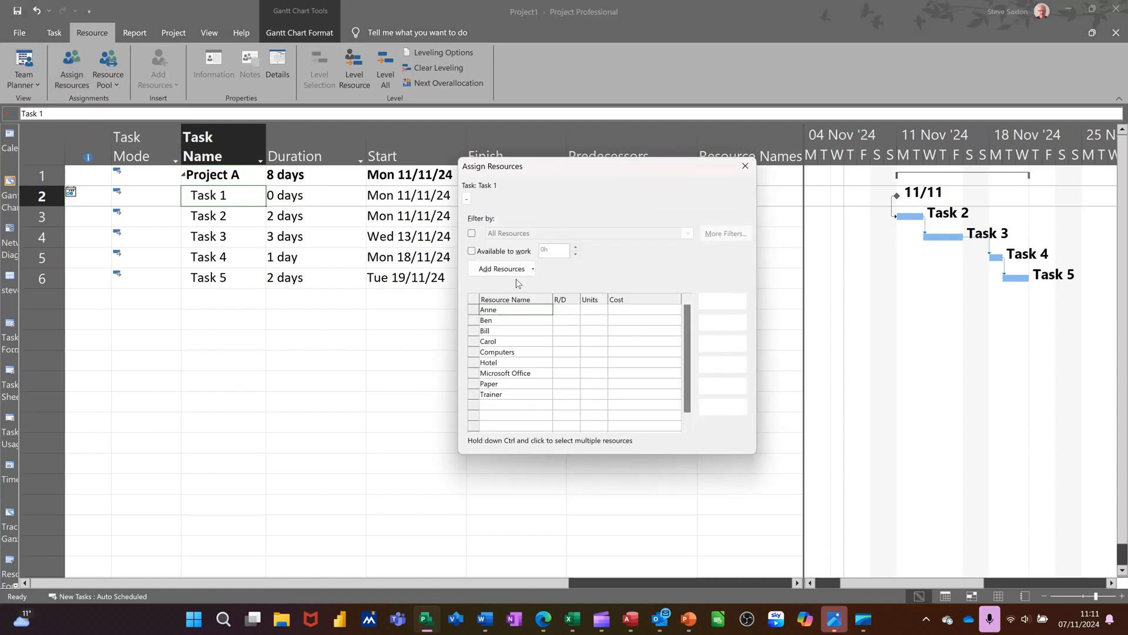
{"action": "left_click_drag", "start_coordinate": [627, 172], "coordinate": [693, 245]}
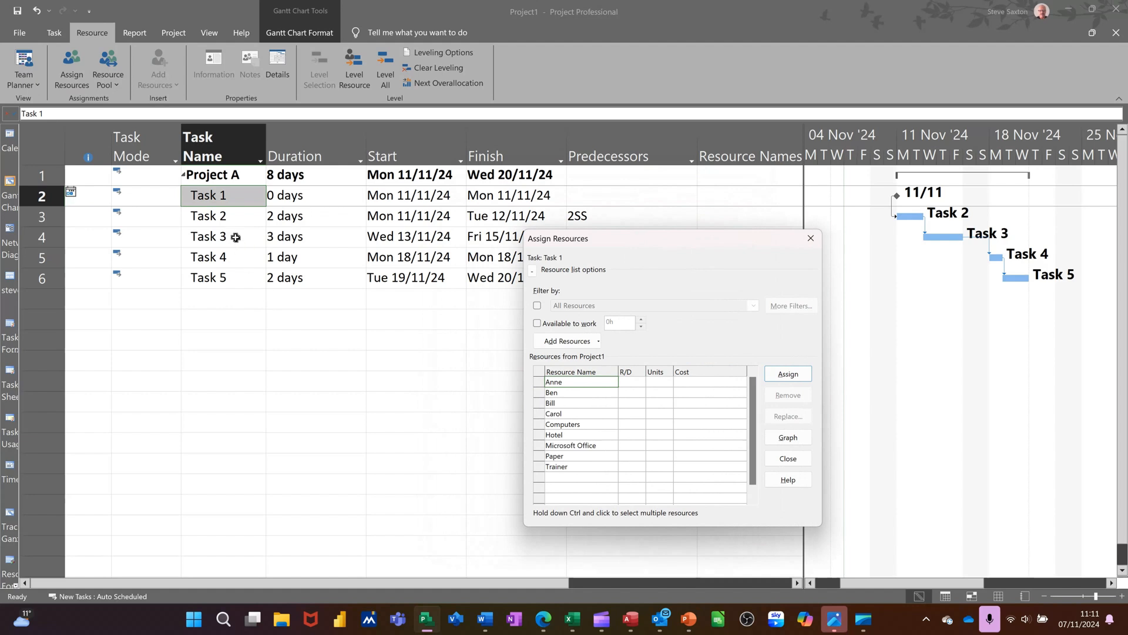
{"action": "left_click", "coordinate": [223, 216]}
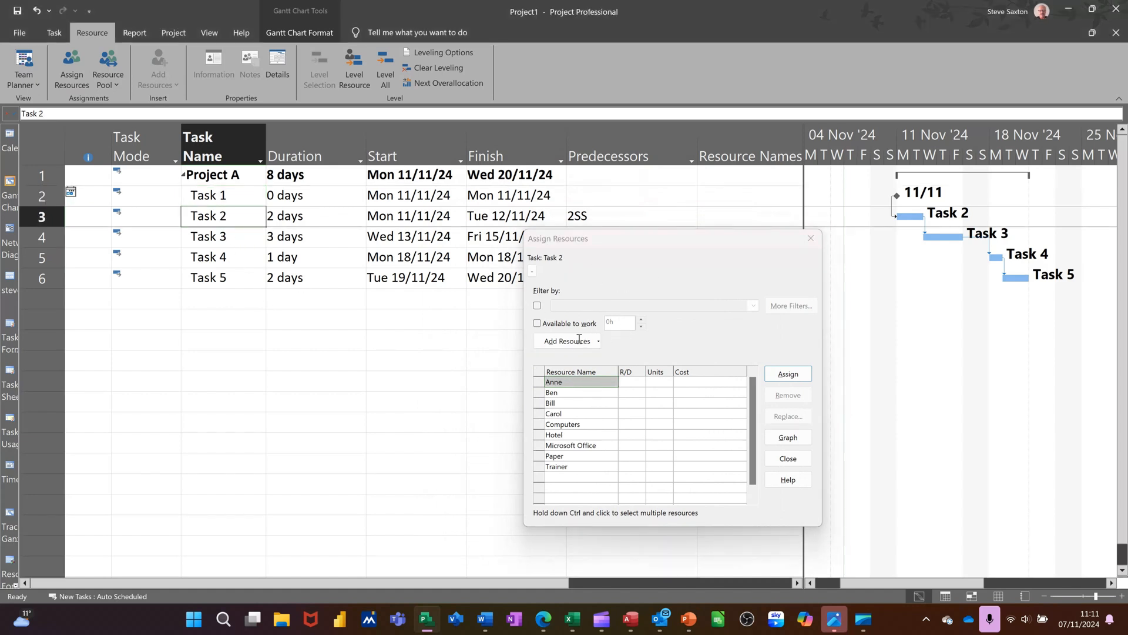
{"action": "left_click", "coordinate": [578, 402]}
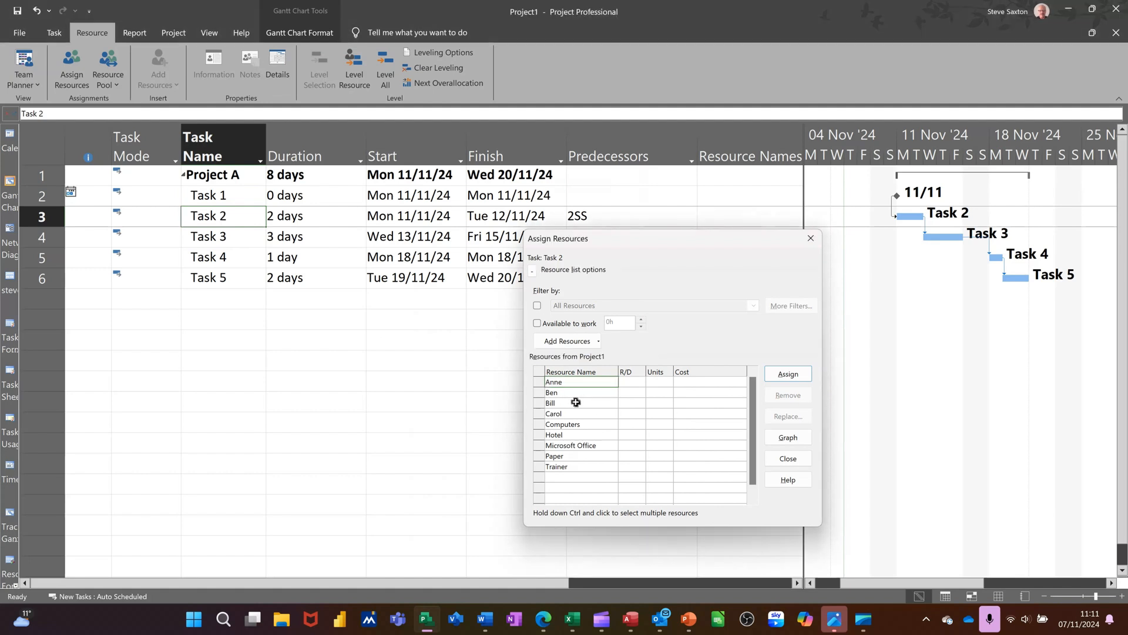
{"action": "left_click", "coordinate": [578, 403]}
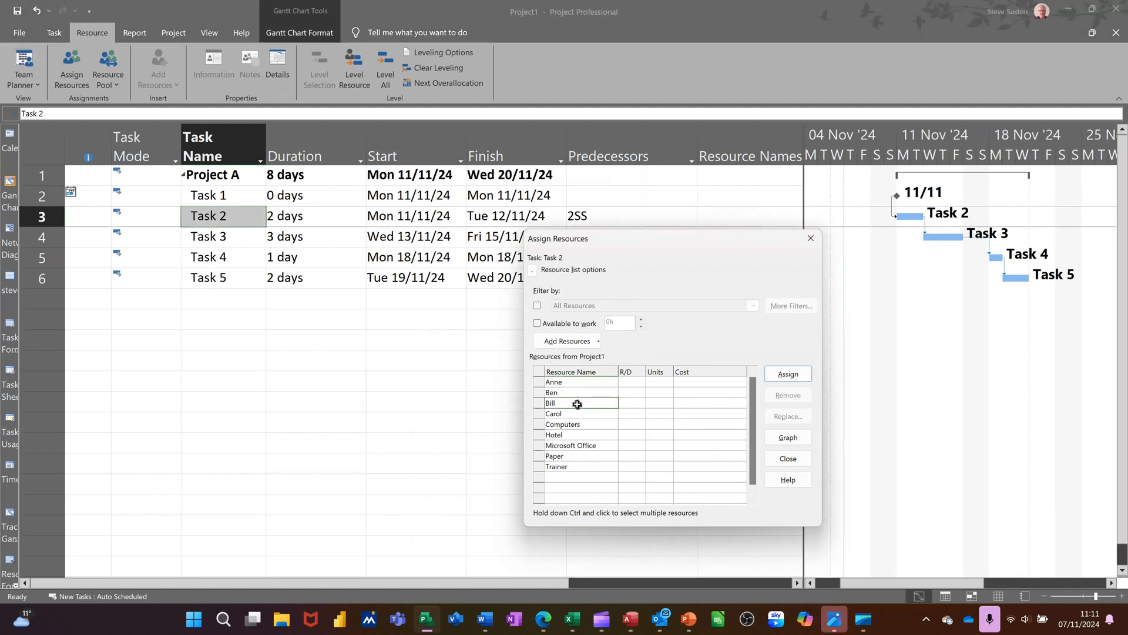
Step: Assign the first person in the resource list to Task 1 and move the dialog clear of the Resource Names column
{"action": "left_click", "coordinate": [224, 196]}
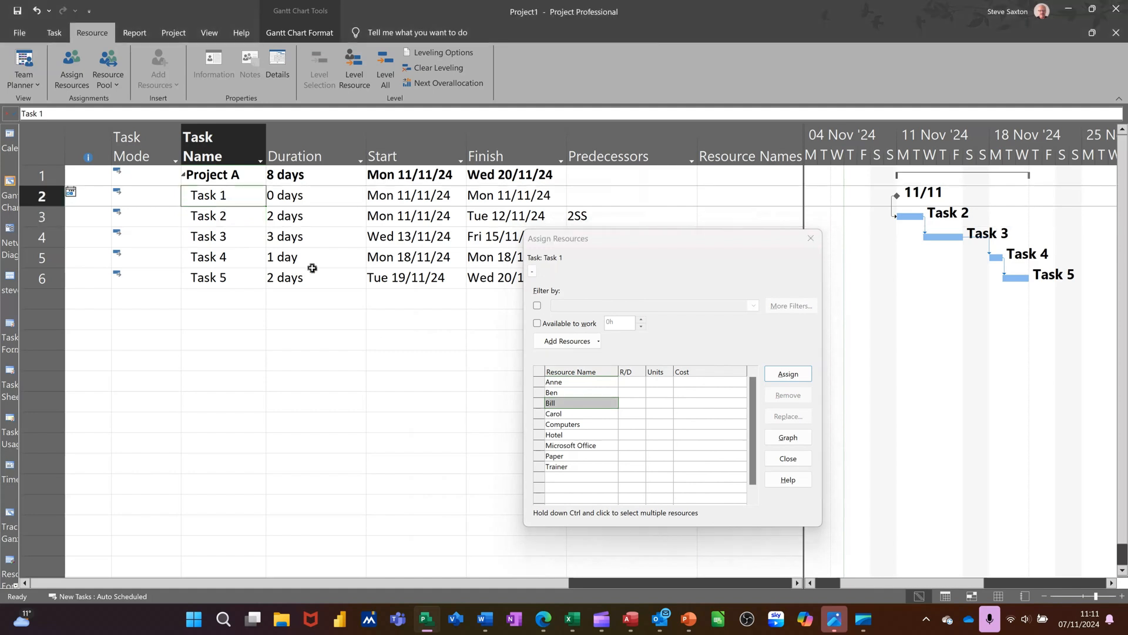
{"action": "left_click", "coordinate": [582, 383]}
{"action": "left_click", "coordinate": [782, 375]}
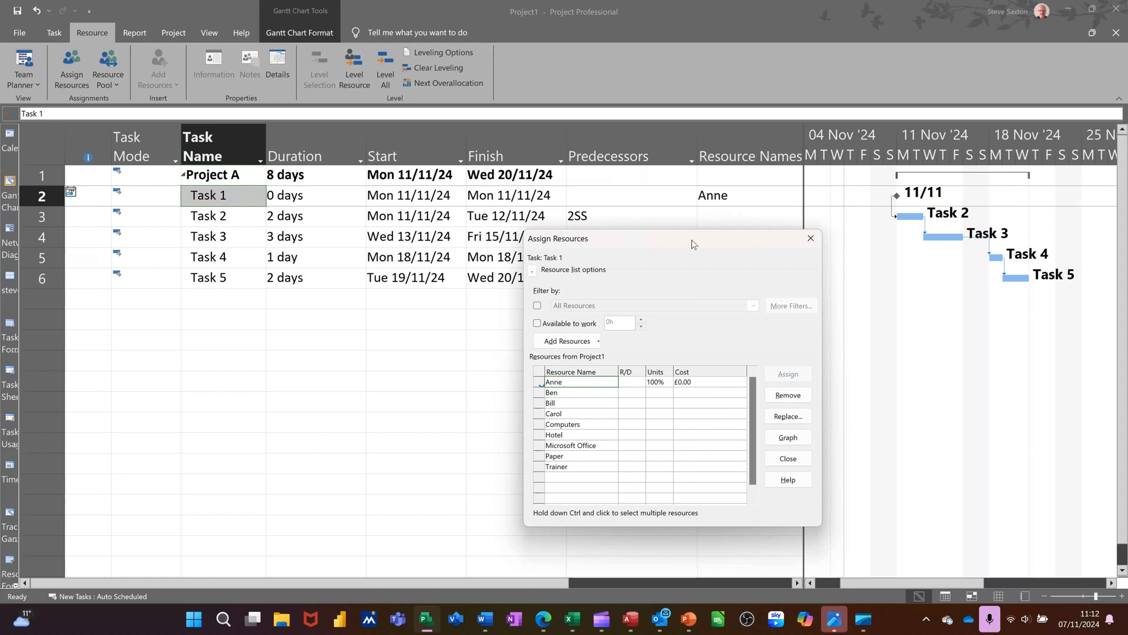
{"action": "left_click_drag", "start_coordinate": [693, 244], "coordinate": [493, 236]}
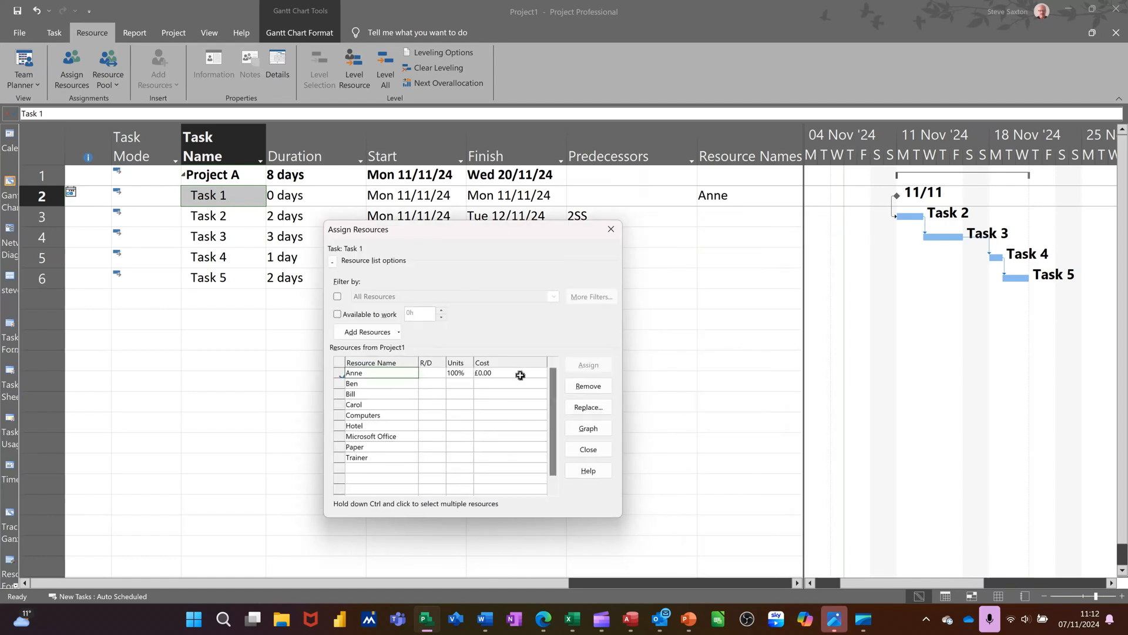
Step: Check the manager's standard and overtime rates in the resource sheet, and return to the Gantt chart
{"action": "left_click", "coordinate": [999, 596]}
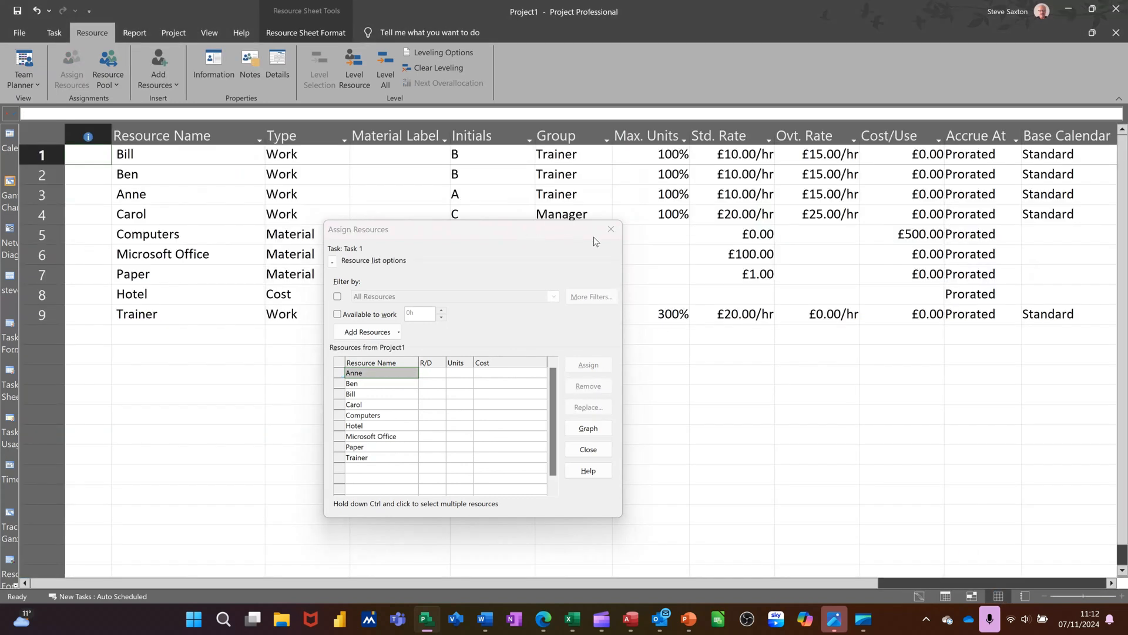
{"action": "left_click", "coordinate": [745, 216]}
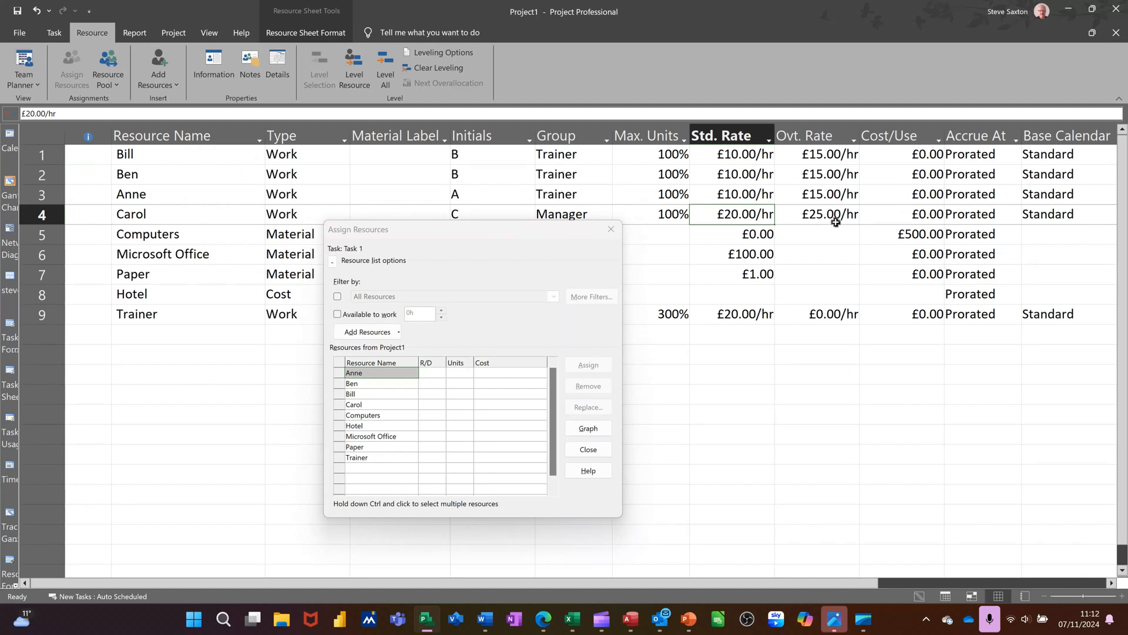
{"action": "left_click", "coordinate": [836, 222]}
{"action": "left_click", "coordinate": [743, 219]}
{"action": "left_click", "coordinate": [920, 596]}
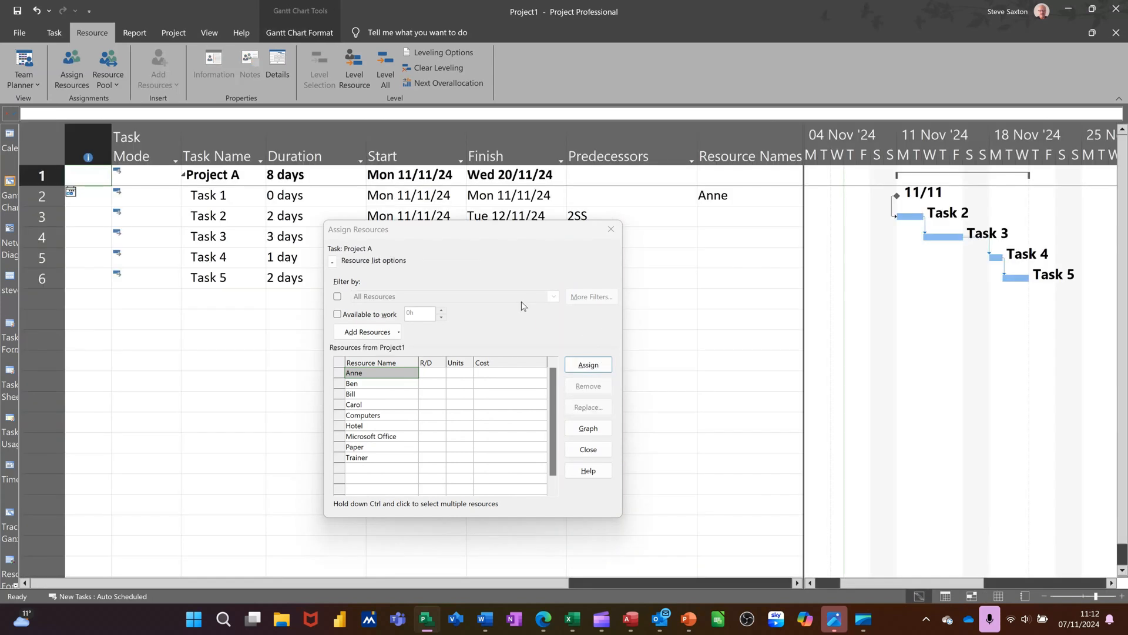
Step: Remove the assigned person from Task 1 and assign that same person, the first in the resource list, to Task 2
{"action": "left_click", "coordinate": [235, 195]}
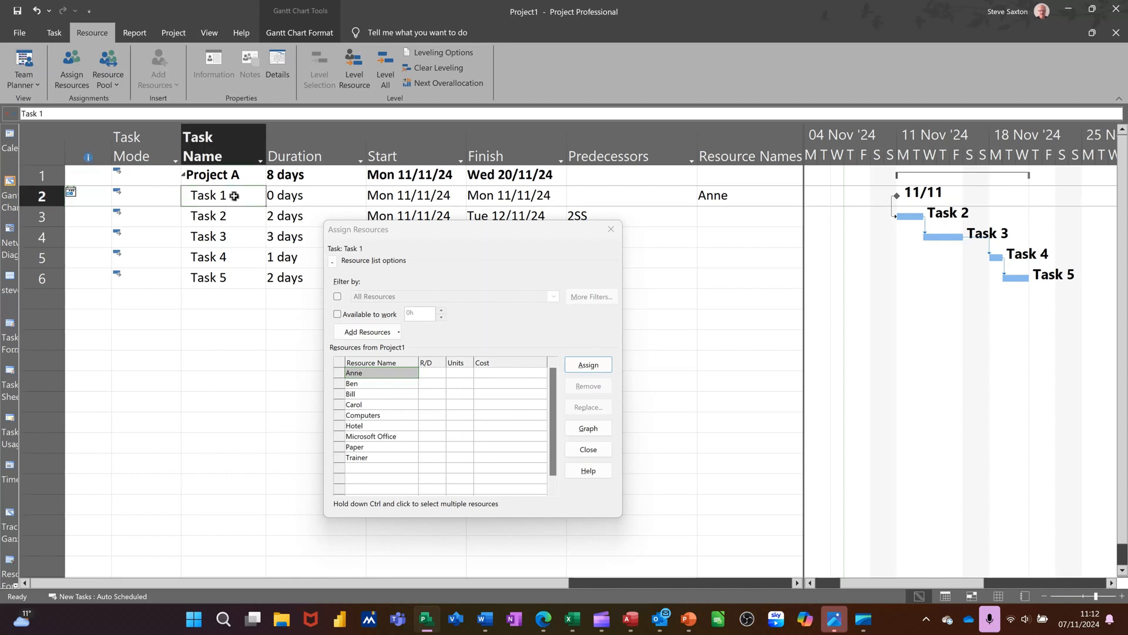
{"action": "left_click_drag", "start_coordinate": [417, 240], "coordinate": [504, 274]}
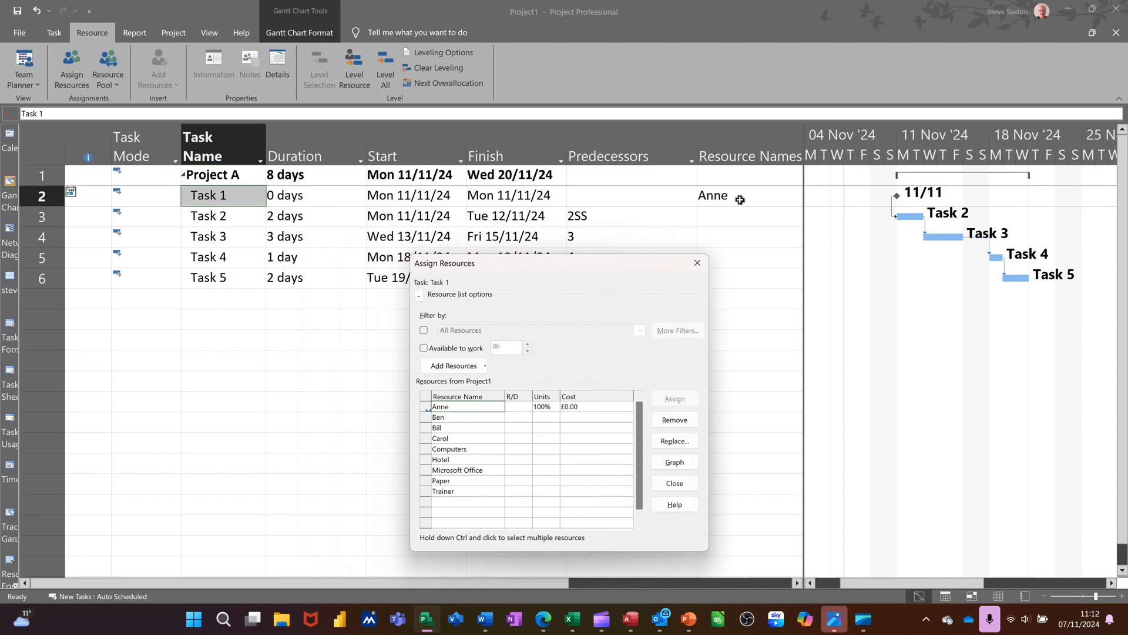
{"action": "left_click", "coordinate": [674, 421]}
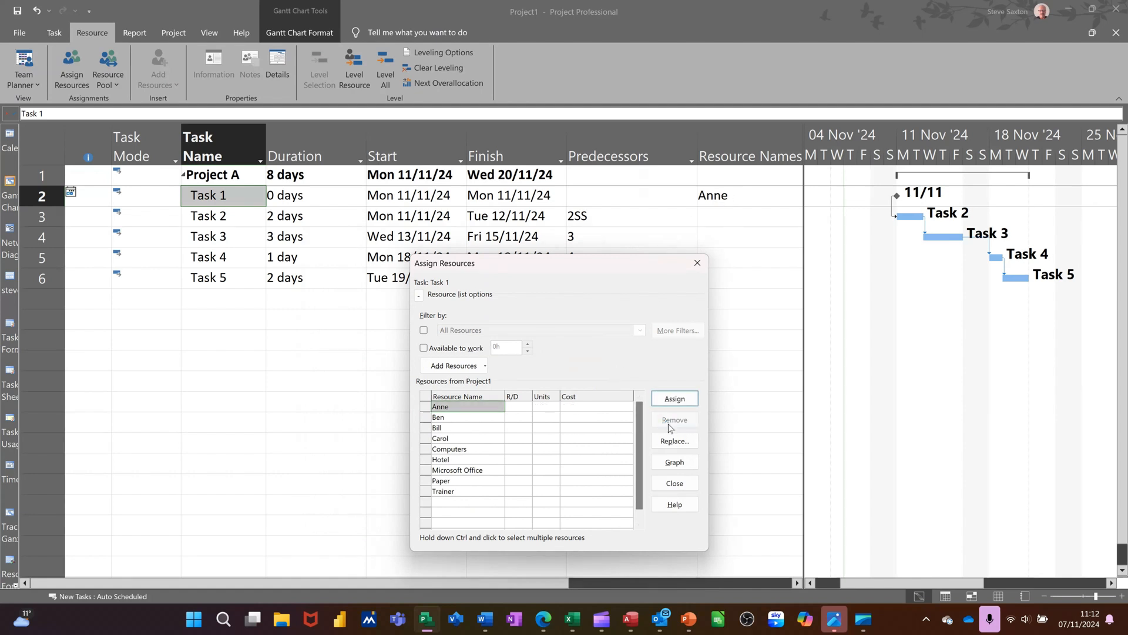
{"action": "left_click", "coordinate": [221, 219]}
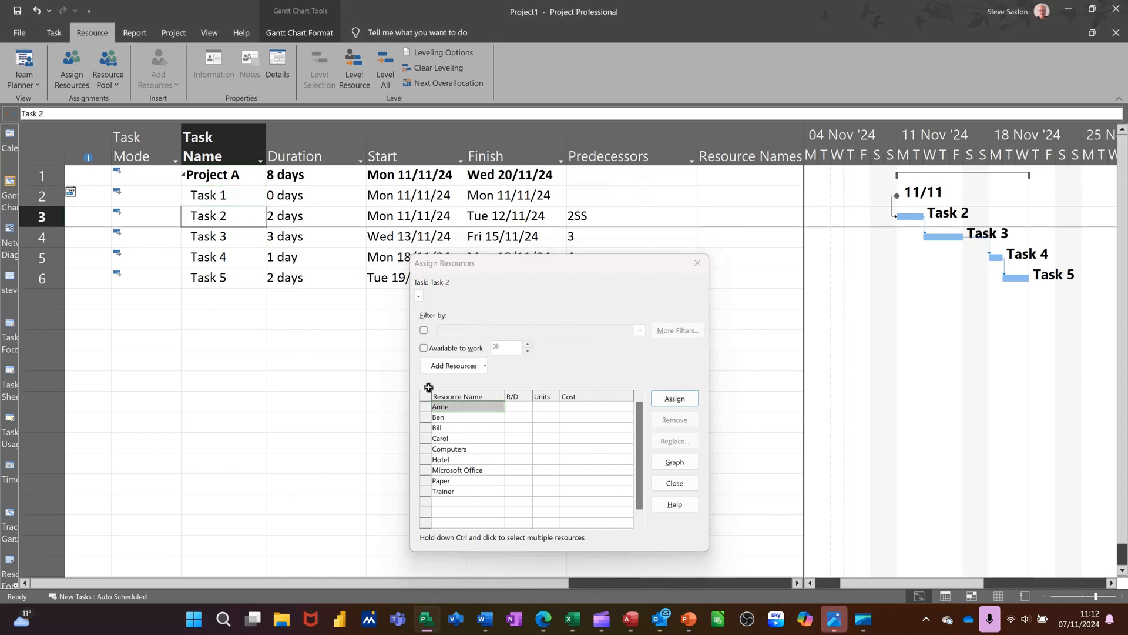
{"action": "left_click", "coordinate": [674, 399]}
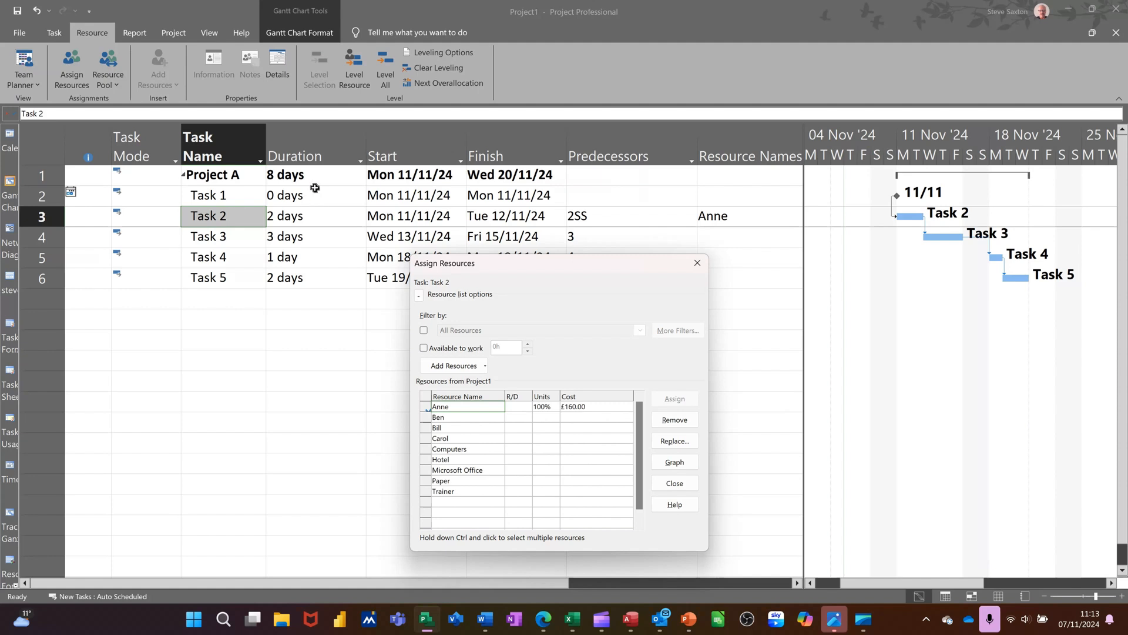
Step: Assign the second and third people in the resource list together to Task 3
{"action": "left_click", "coordinate": [215, 239]}
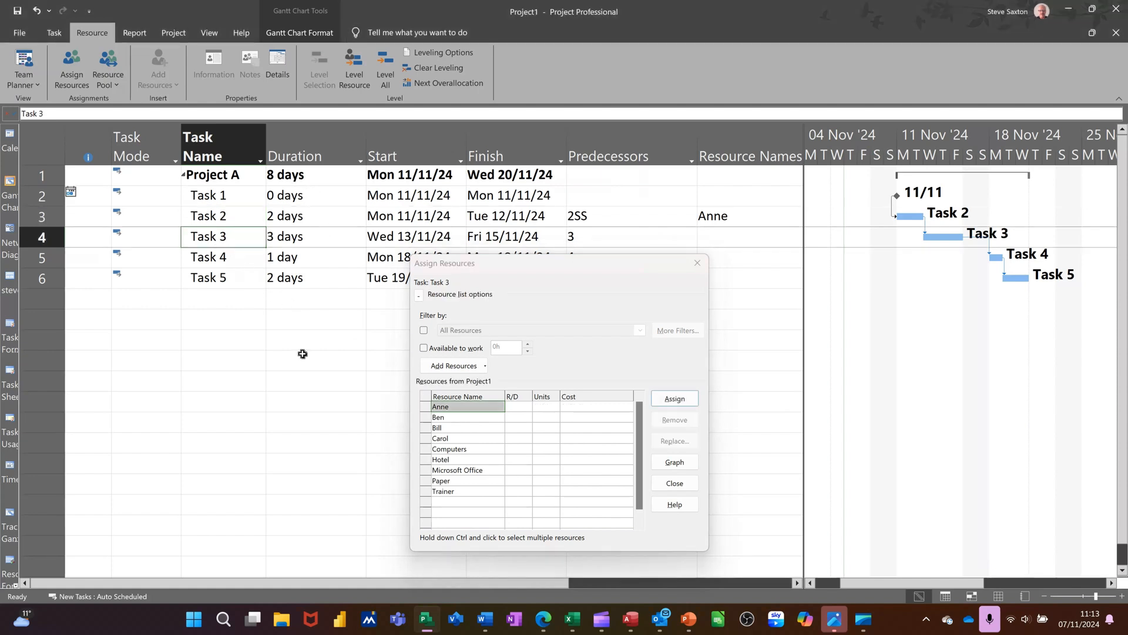
{"action": "left_click", "coordinate": [464, 427]}
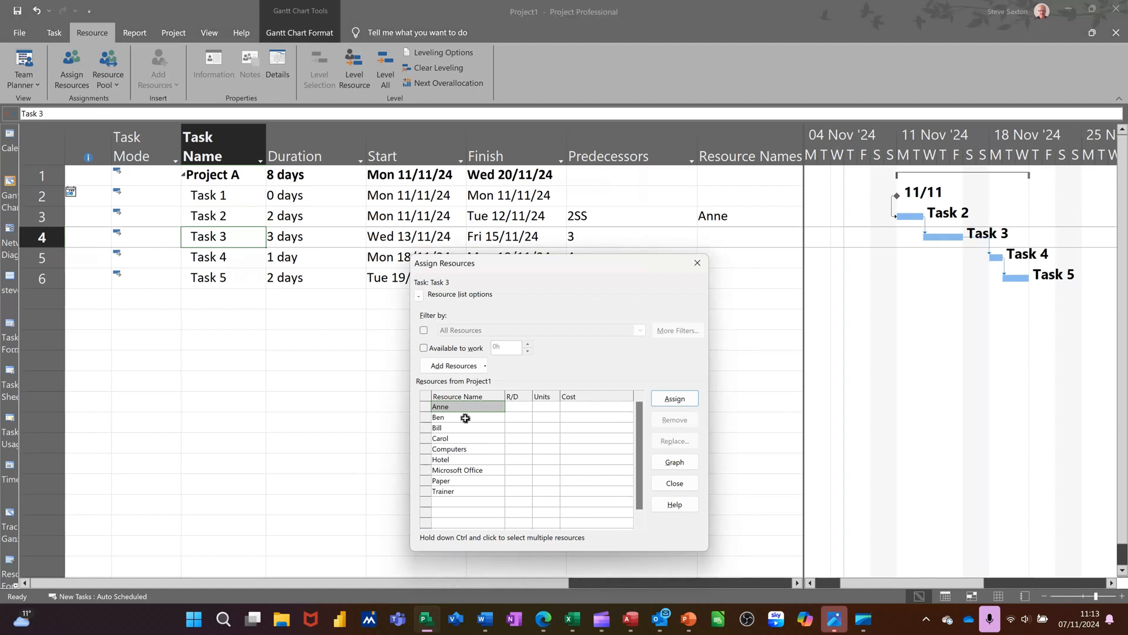
{"action": "left_click", "coordinate": [674, 399]}
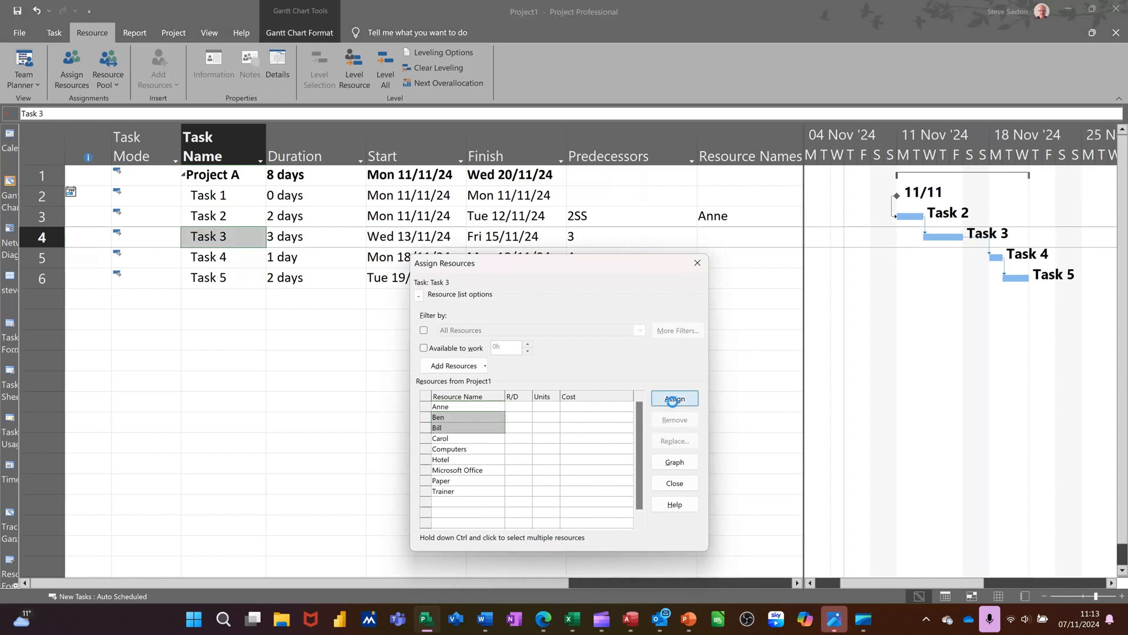
Step: Add Computers to Task 3's resources and set their units to 2 PCs
{"action": "left_click", "coordinate": [479, 449]}
{"action": "left_click", "coordinate": [677, 403]}
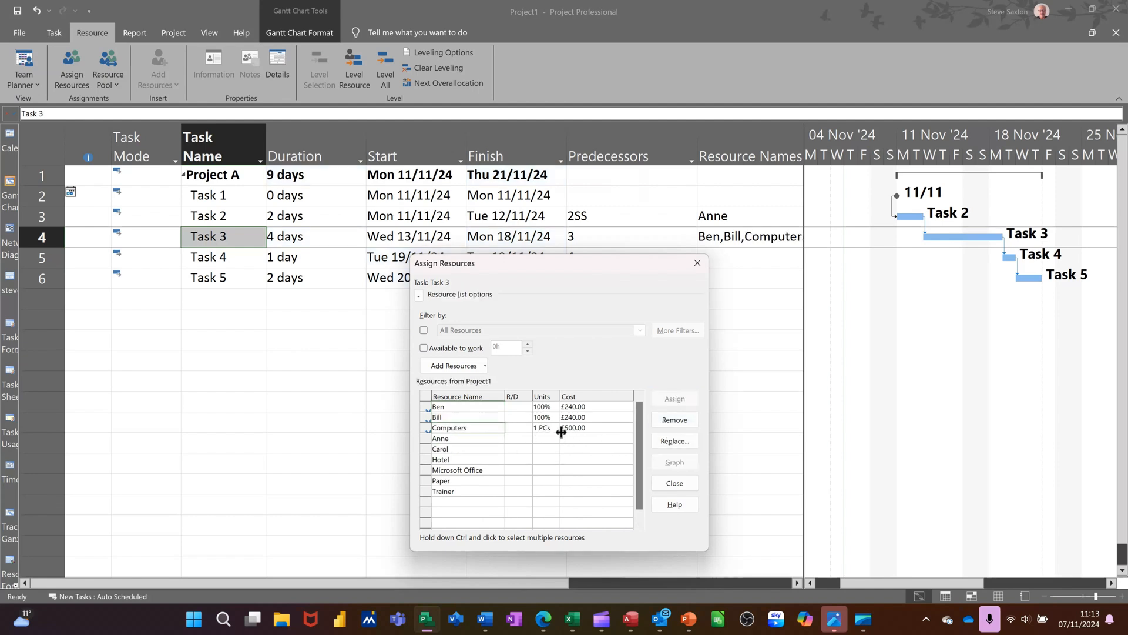
{"action": "left_click", "coordinate": [553, 431]}
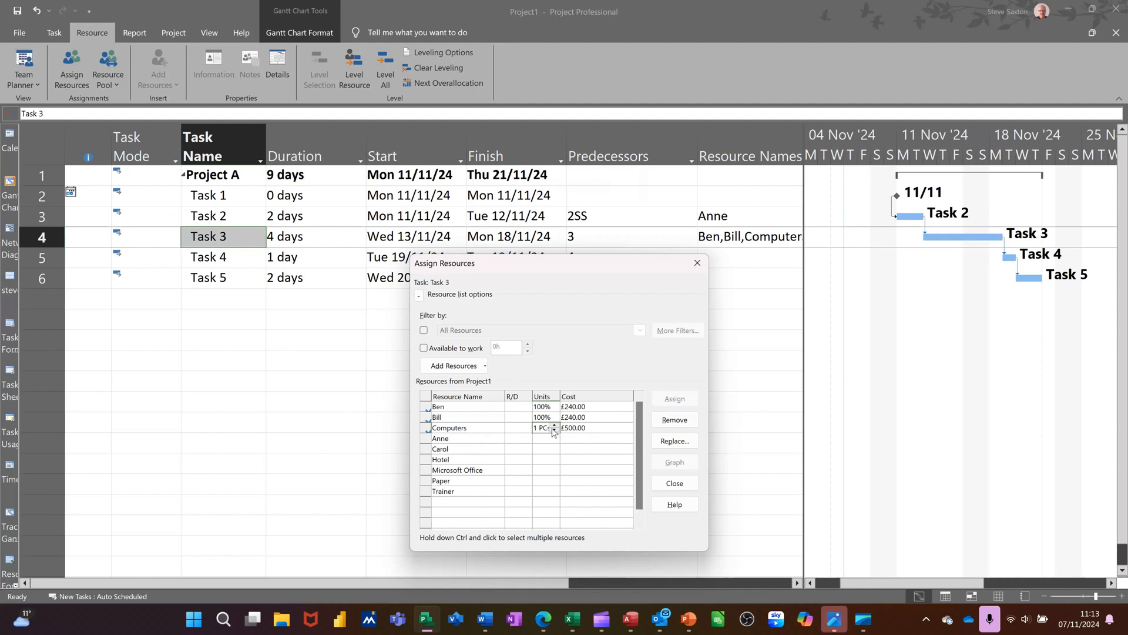
{"action": "left_click", "coordinate": [553, 425]}
{"action": "left_click", "coordinate": [544, 438]}
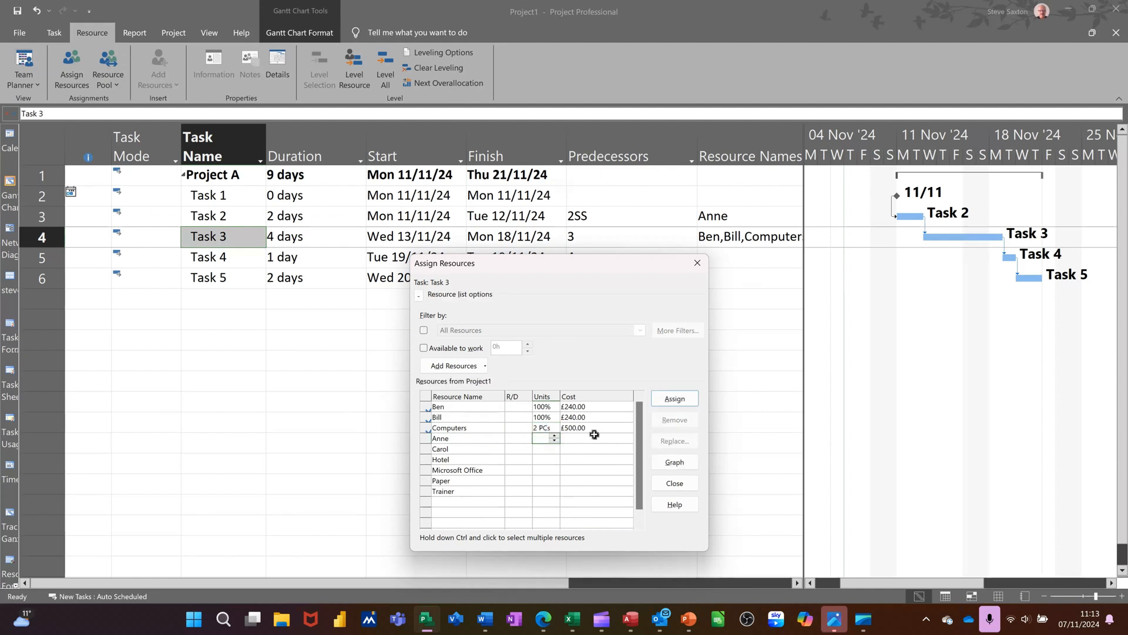
Step: Assign Paper to Task 3 and set its units to a consumption rate of 1 Pack per hour
{"action": "left_click", "coordinate": [464, 482]}
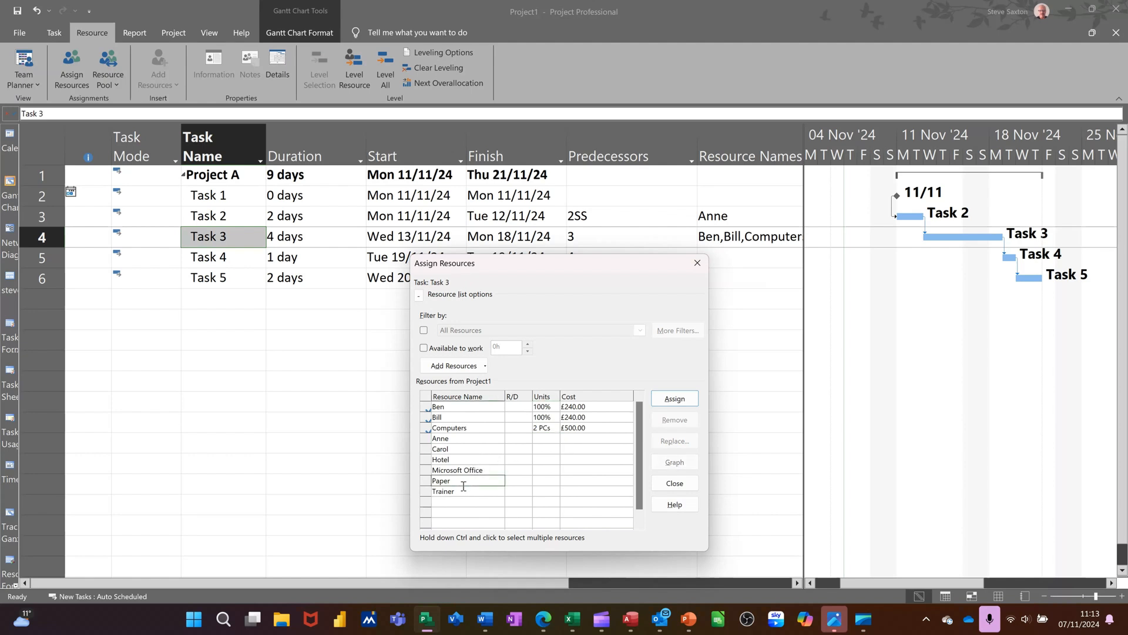
{"action": "left_click", "coordinate": [671, 401]}
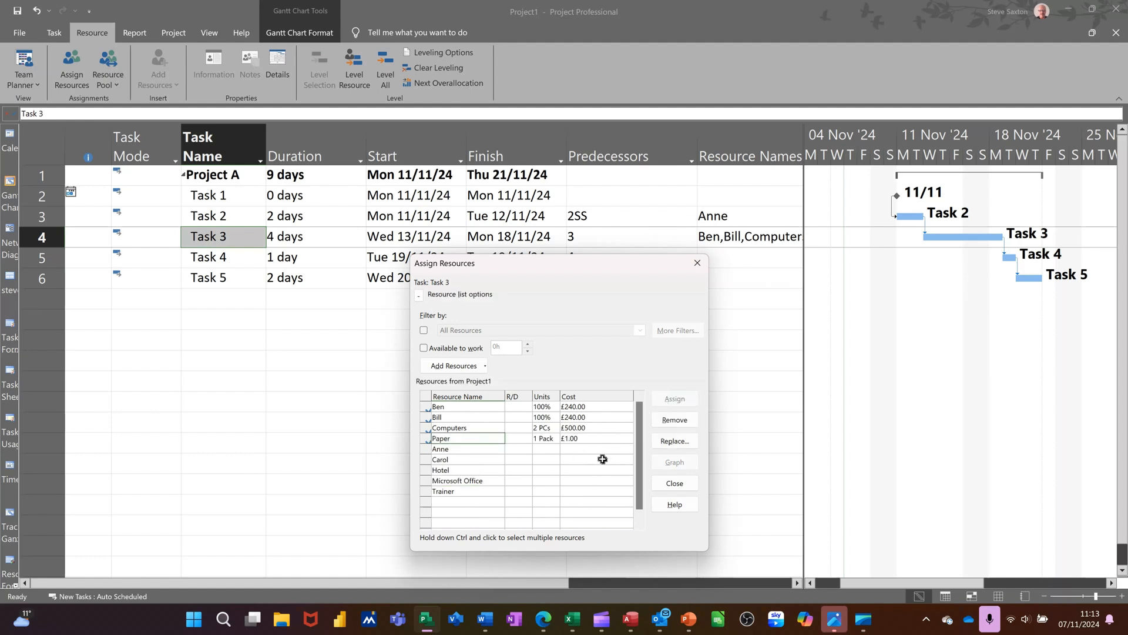
{"action": "left_click", "coordinate": [546, 438]}
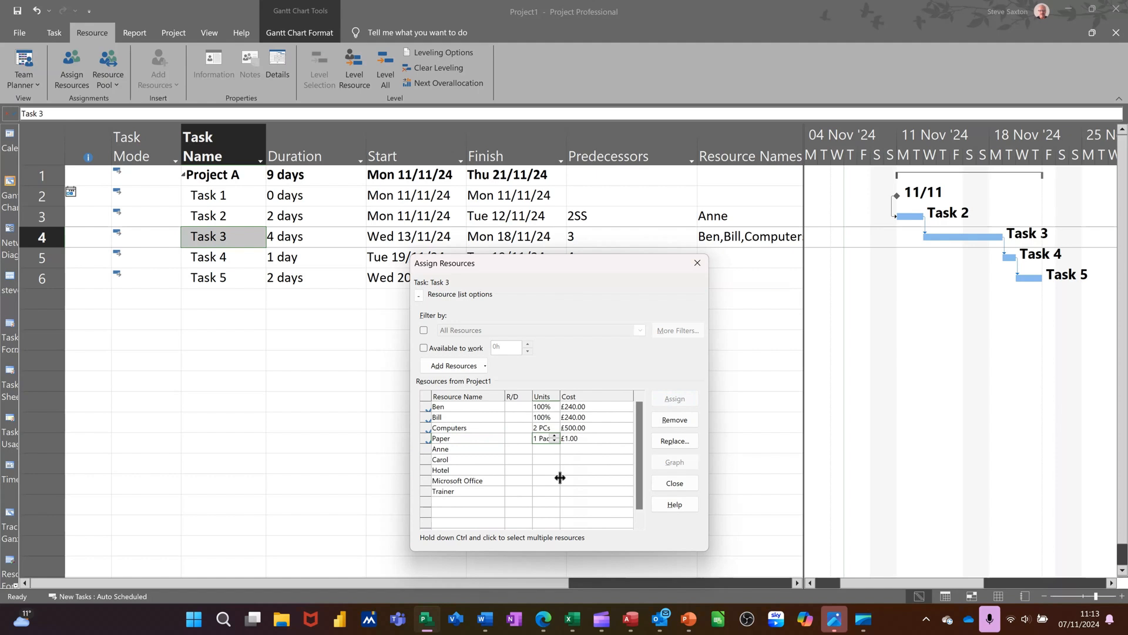
{"action": "key", "text": "BackSpace"}
{"action": "key", "text": "BackSpace"}
{"action": "key", "text": "BackSpace"}
{"action": "key", "text": "BackSpace"}
{"action": "key", "text": "BackSpace"}
{"action": "type", "text": "/hr"}
{"action": "left_click", "coordinate": [541, 459]}
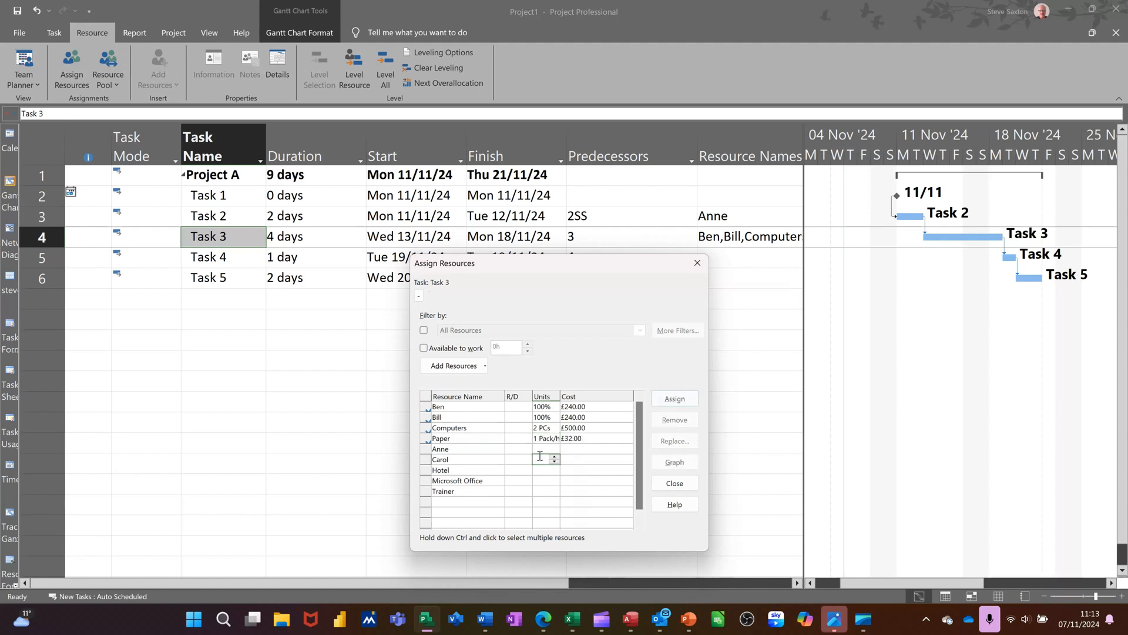
{"action": "left_click", "coordinate": [601, 438]}
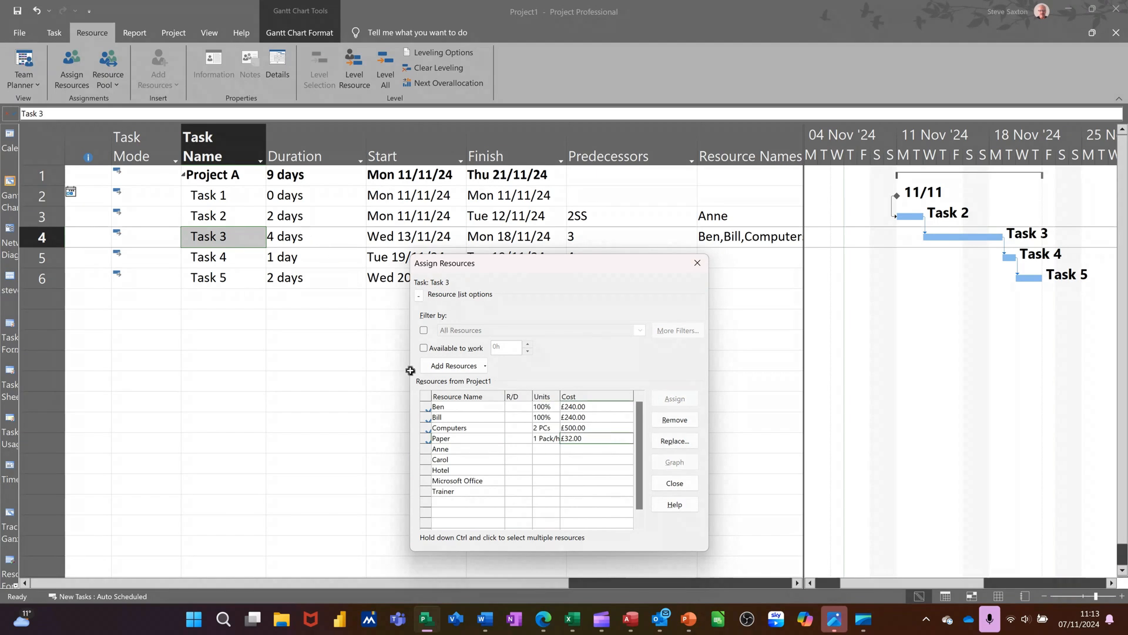
Step: Assign Microsoft Office to Task 3 with 2 MSO units, and close the resource assignment dialog
{"action": "left_click", "coordinate": [471, 481]}
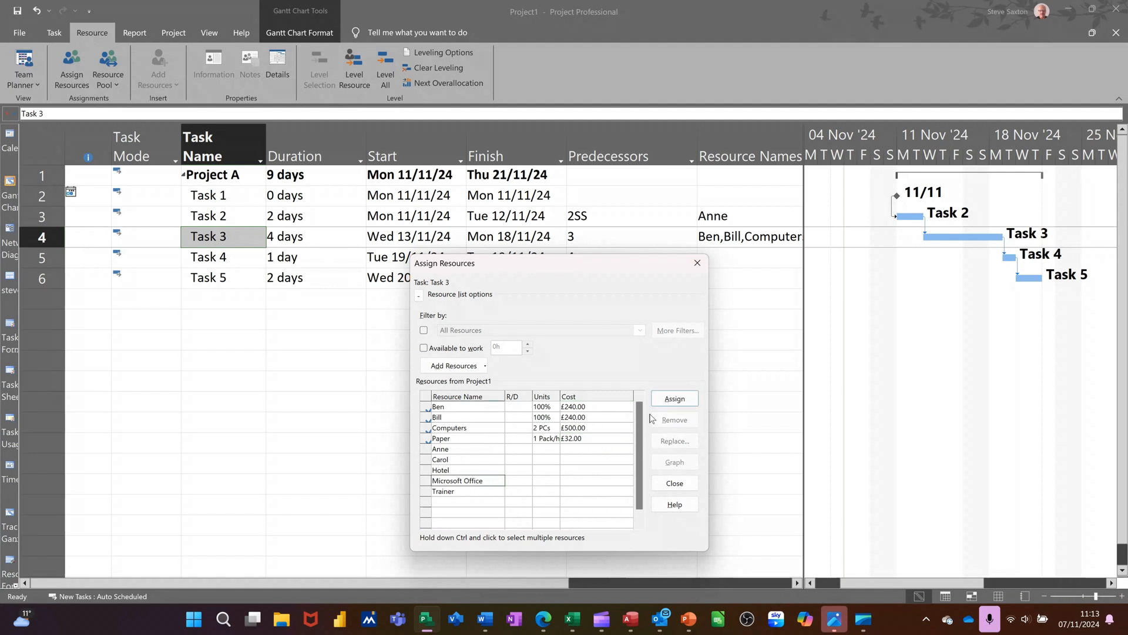
{"action": "left_click", "coordinate": [673, 402]}
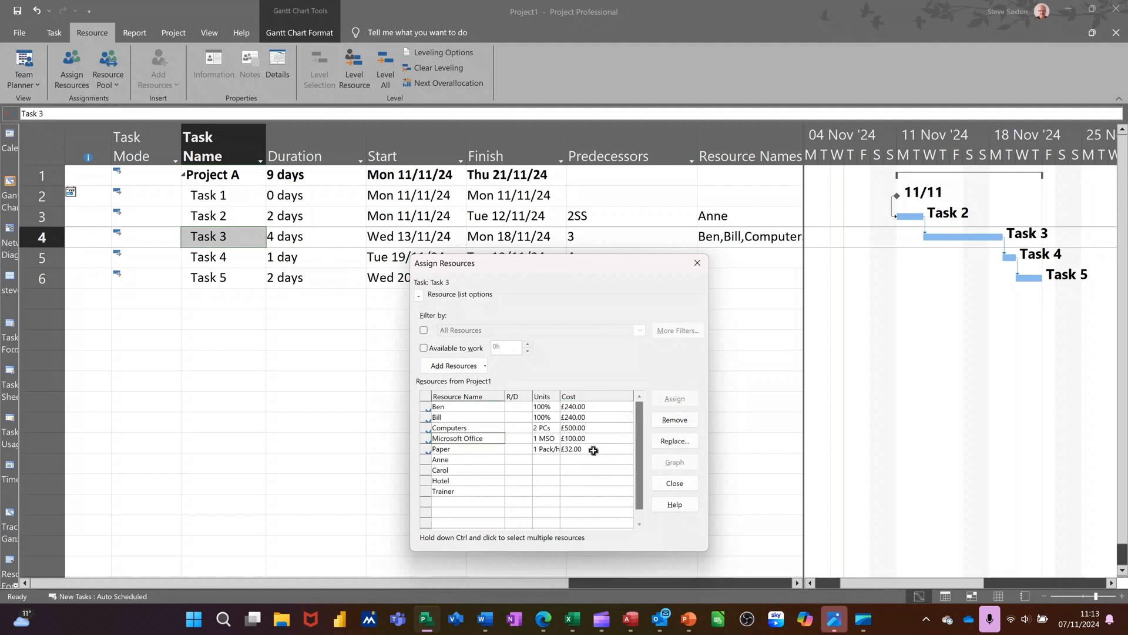
{"action": "left_click", "coordinate": [549, 439]}
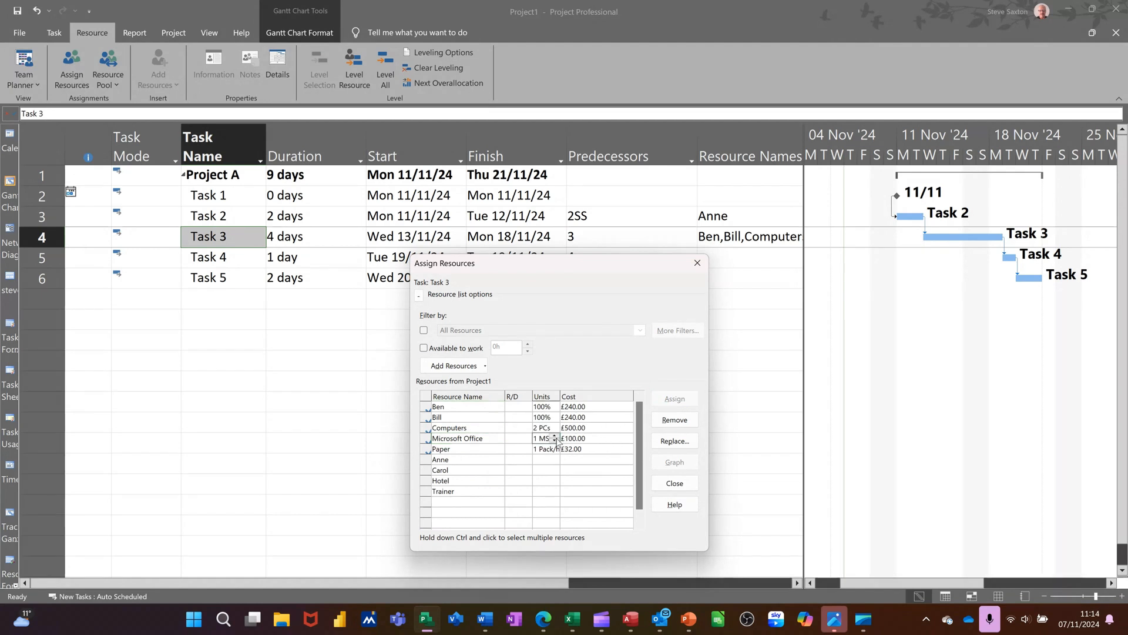
{"action": "left_click", "coordinate": [555, 437]}
{"action": "left_click", "coordinate": [556, 441]}
{"action": "left_click", "coordinate": [543, 461]}
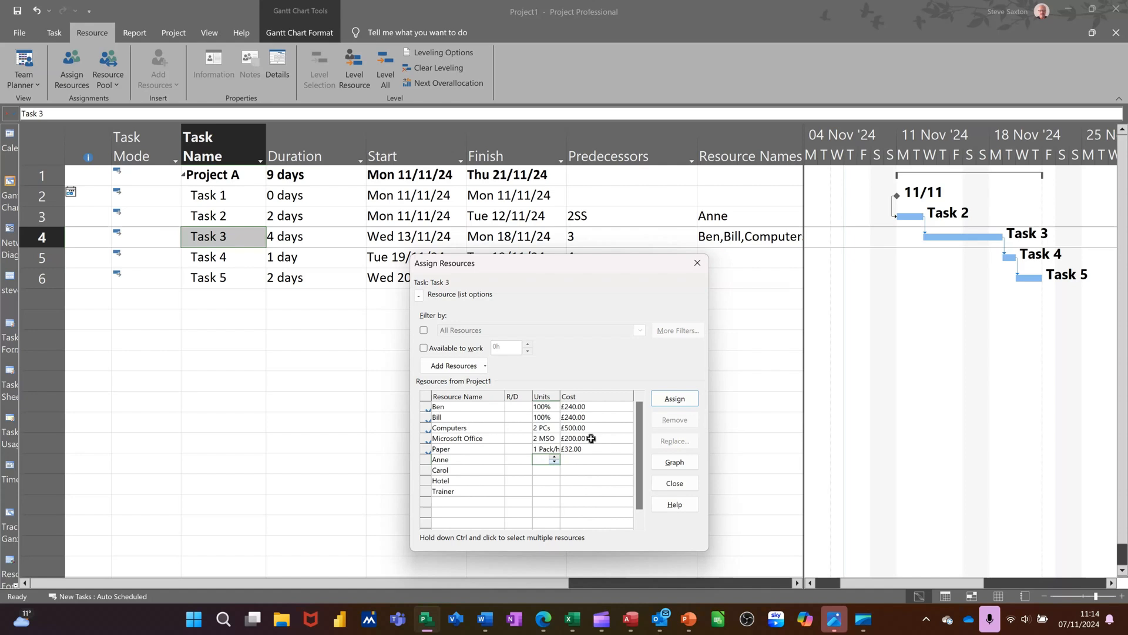
{"action": "left_click", "coordinate": [698, 262]}
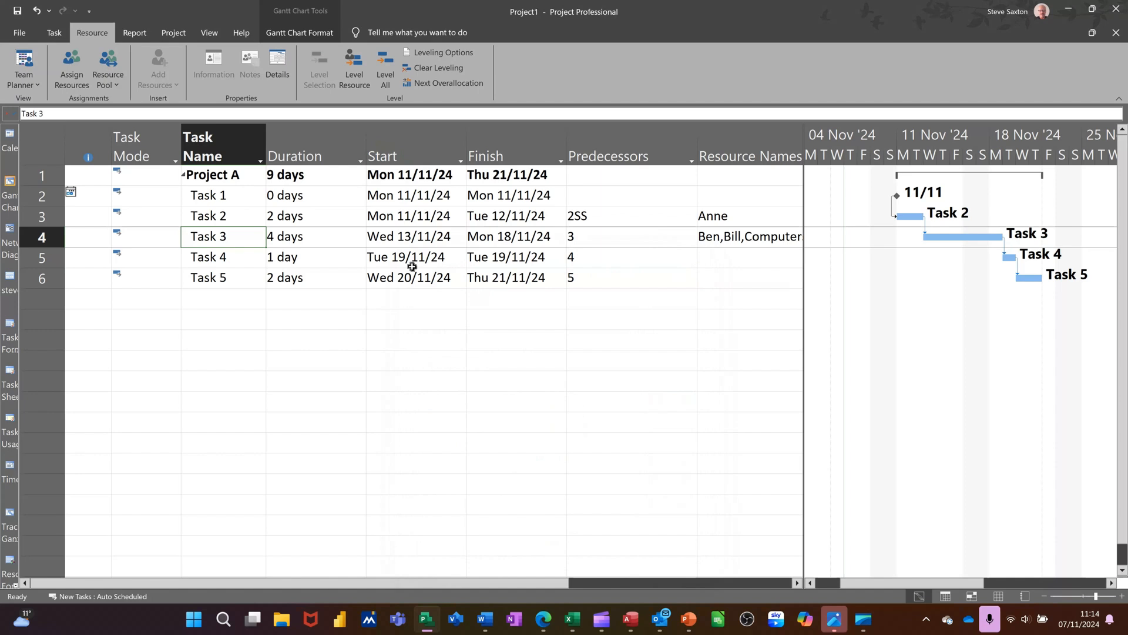
Step: Check the task costs in the Cost table, widened to include the Remaining column, and return to the Entry table
{"action": "left_click", "coordinate": [209, 32]}
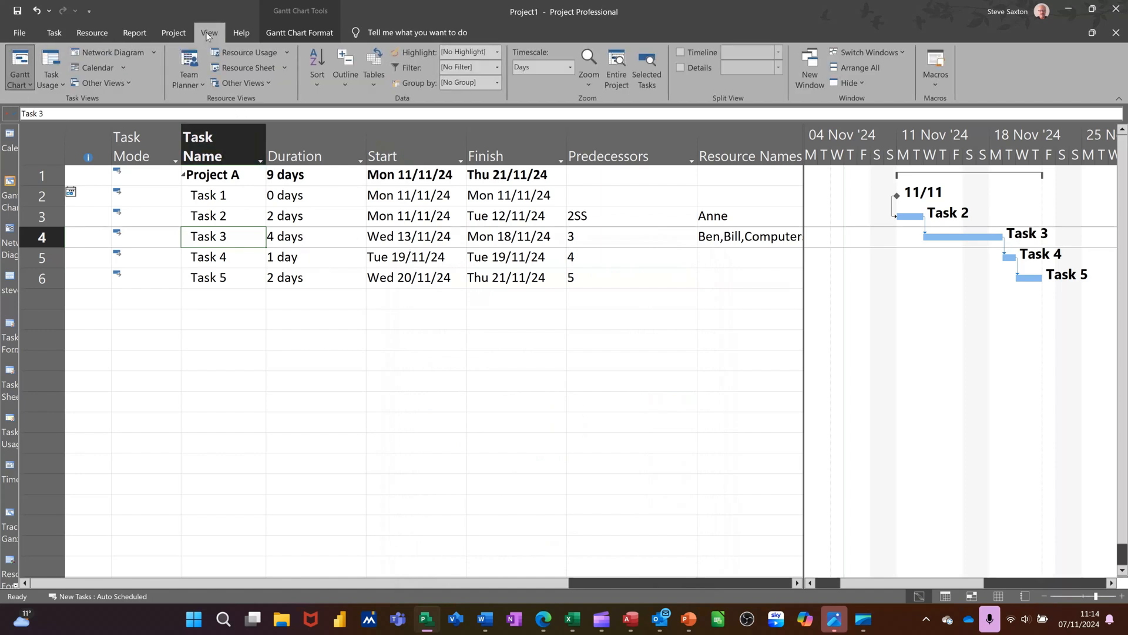
{"action": "left_click", "coordinate": [373, 86]}
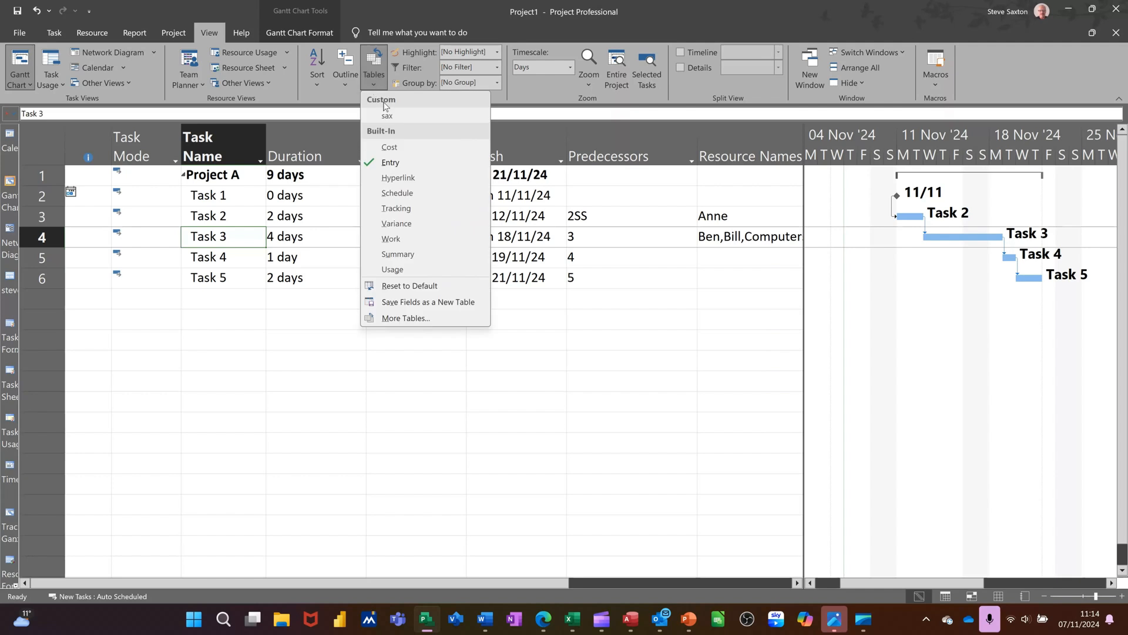
{"action": "left_click", "coordinate": [398, 147]}
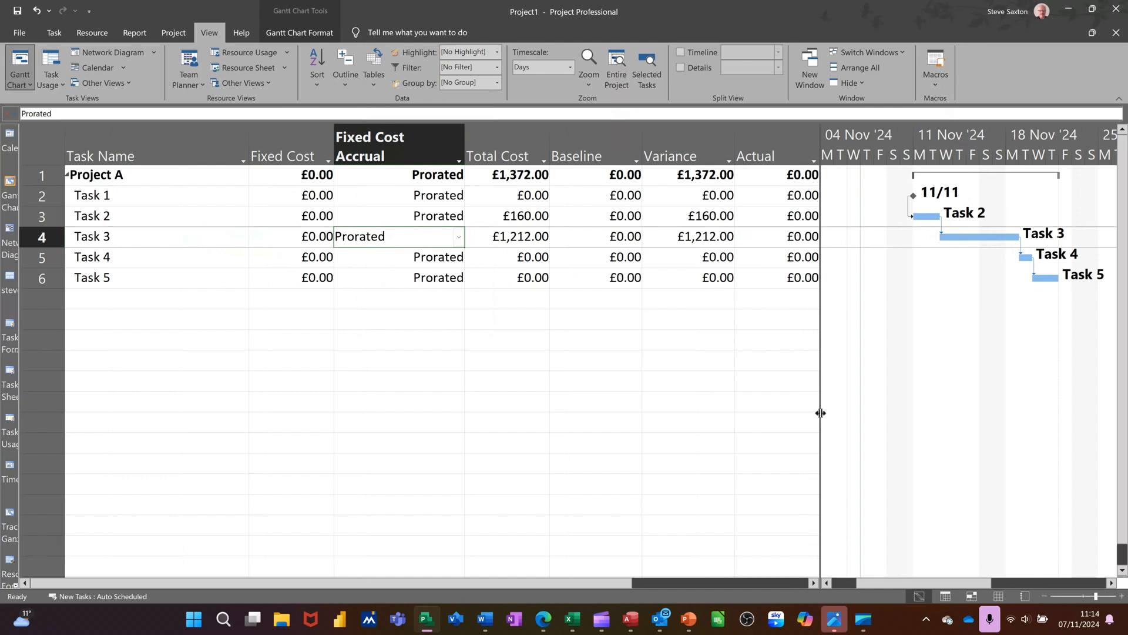
{"action": "left_click_drag", "start_coordinate": [821, 413], "coordinate": [917, 413]}
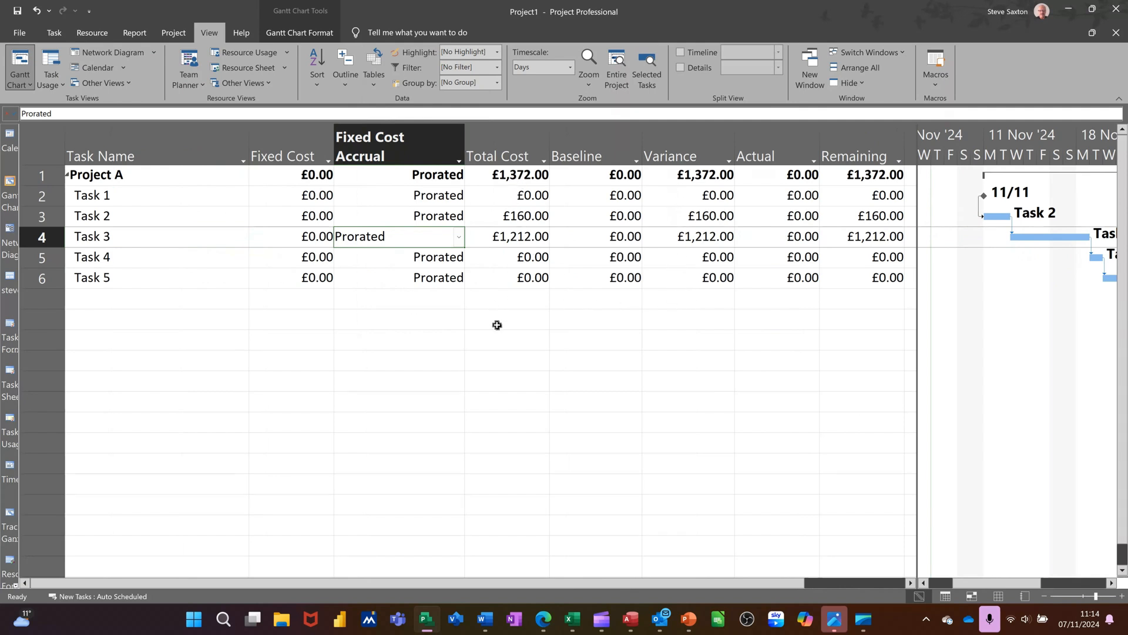
{"action": "left_click", "coordinate": [372, 86]}
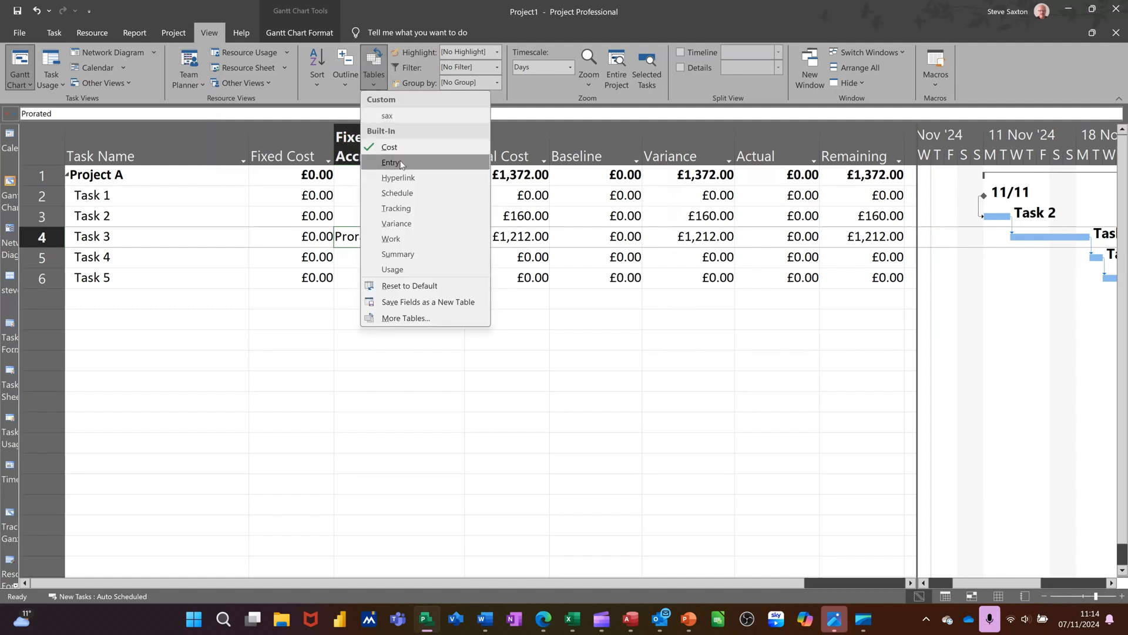
{"action": "left_click", "coordinate": [391, 163]}
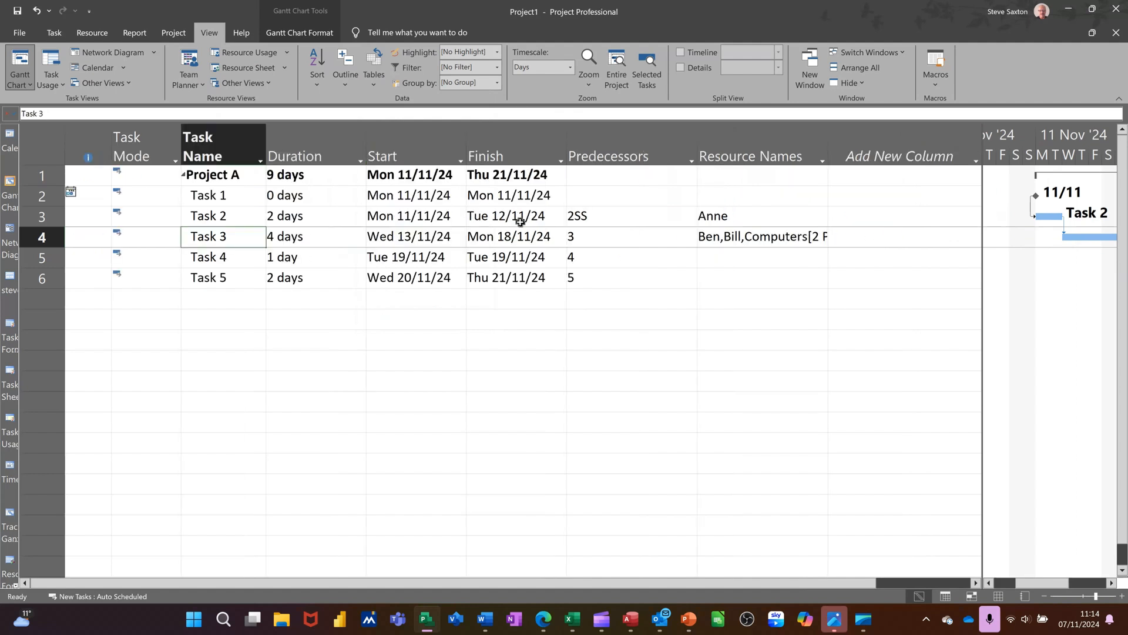
Step: Reopen Assign Resources for Task 3 and assign Hotel to it with a cost of 200
{"action": "left_click", "coordinate": [88, 37]}
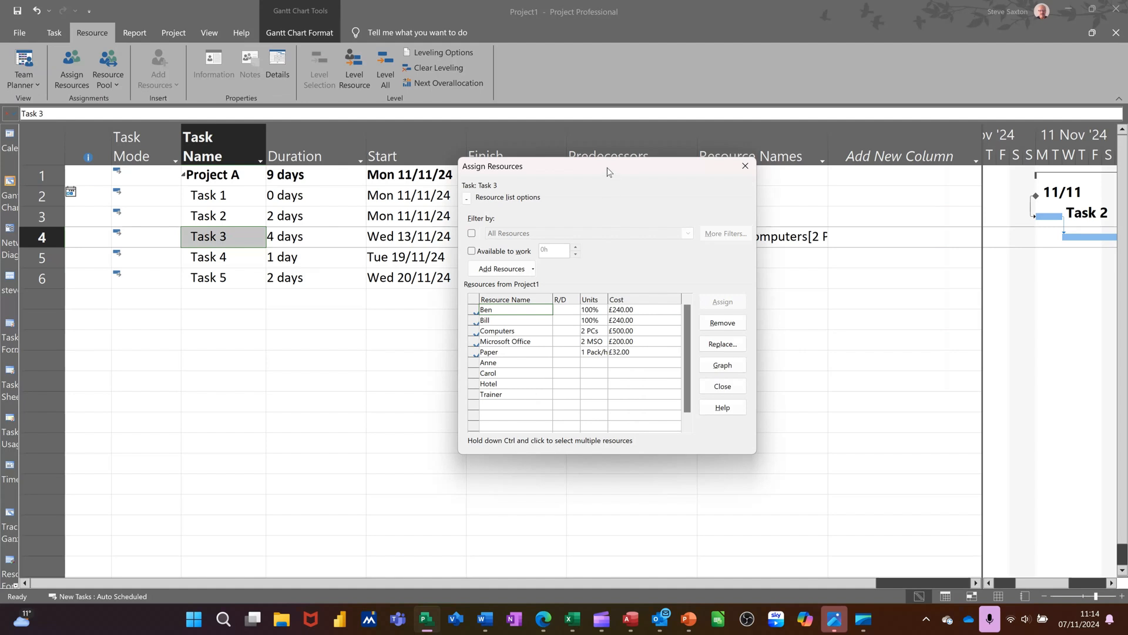
{"action": "left_click_drag", "start_coordinate": [609, 172], "coordinate": [751, 242]}
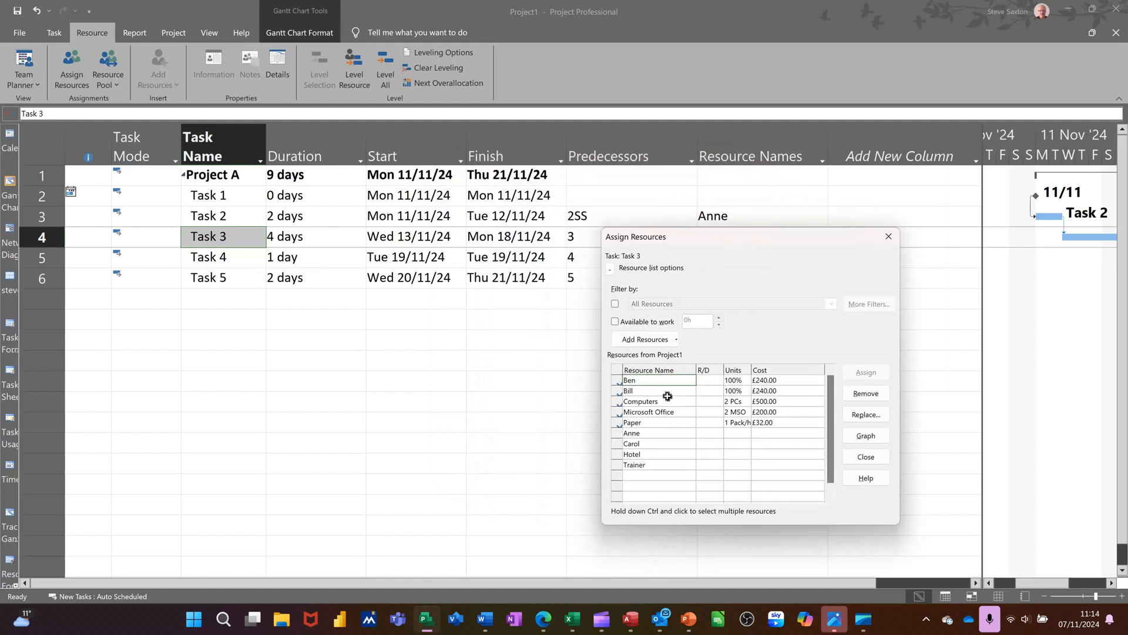
{"action": "left_click", "coordinate": [666, 456]}
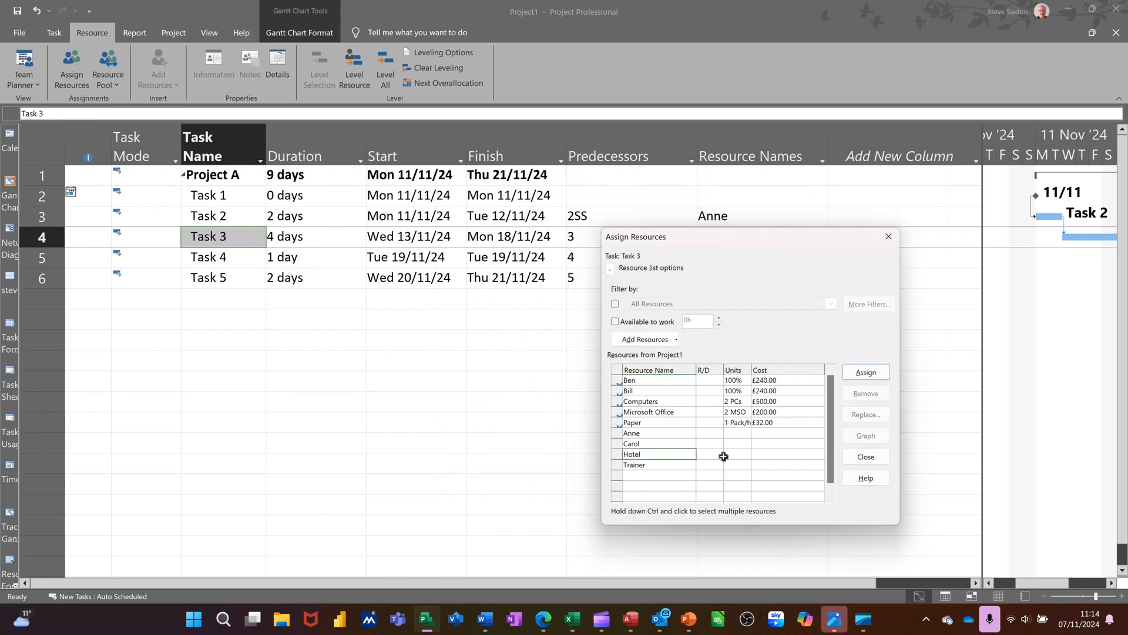
{"action": "left_click", "coordinate": [867, 374]}
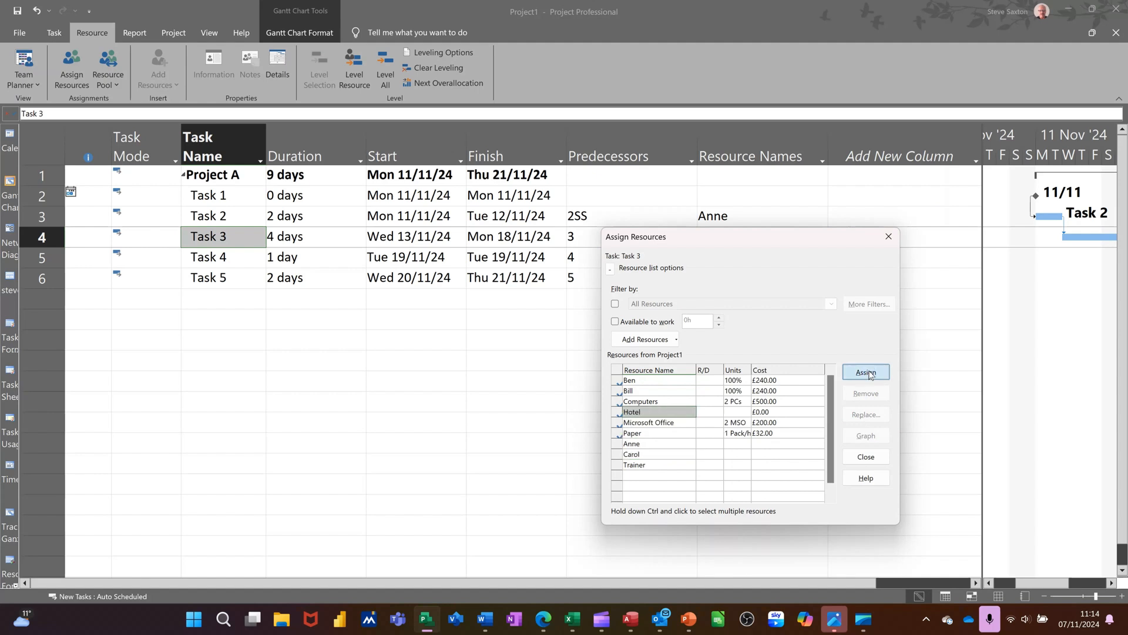
{"action": "left_click", "coordinate": [784, 415]}
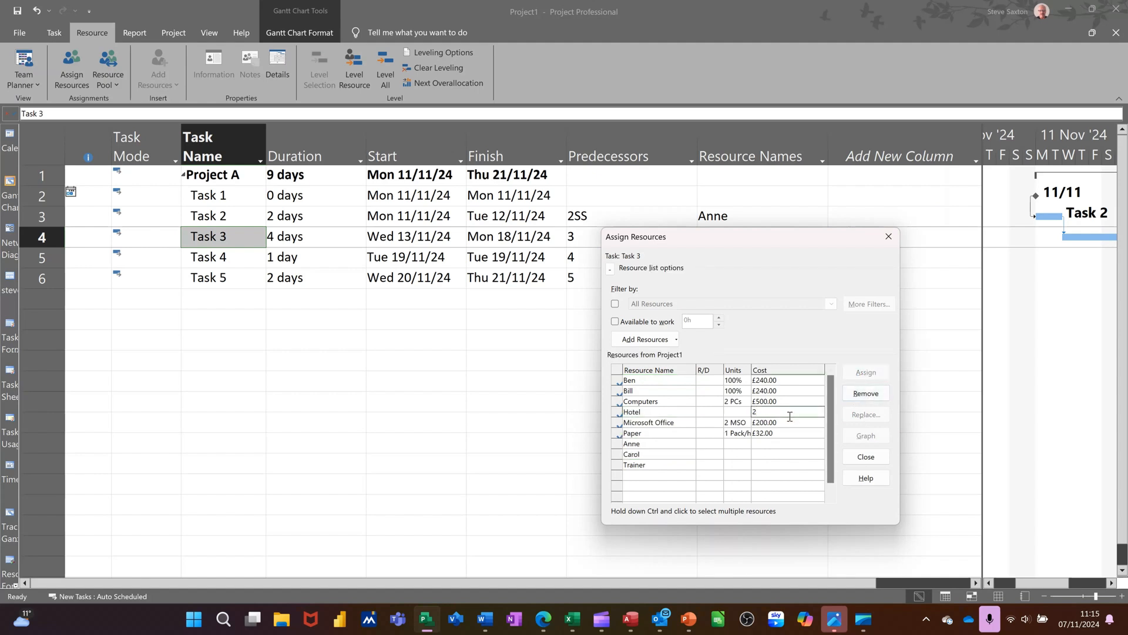
{"action": "type", "text": "200"}
{"action": "key", "text": "Return"}
Step: Assign the Trainer to Task 4 and move the dialog clear of the Start and Finish dates
{"action": "left_click", "coordinate": [237, 263]}
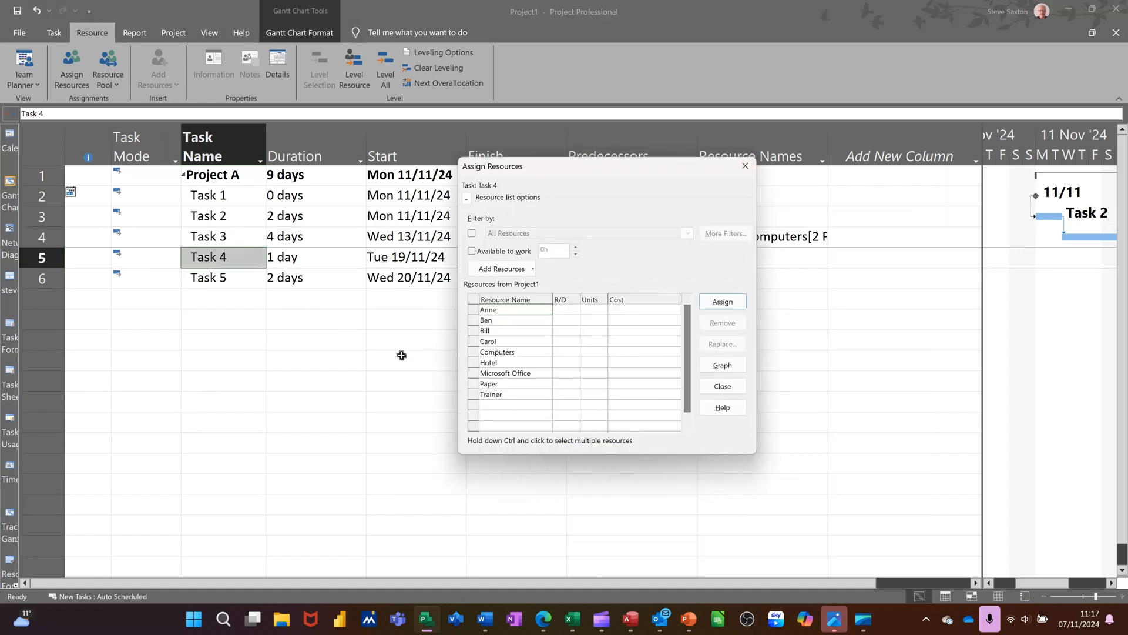
{"action": "left_click", "coordinate": [515, 397]}
{"action": "left_click", "coordinate": [722, 302]}
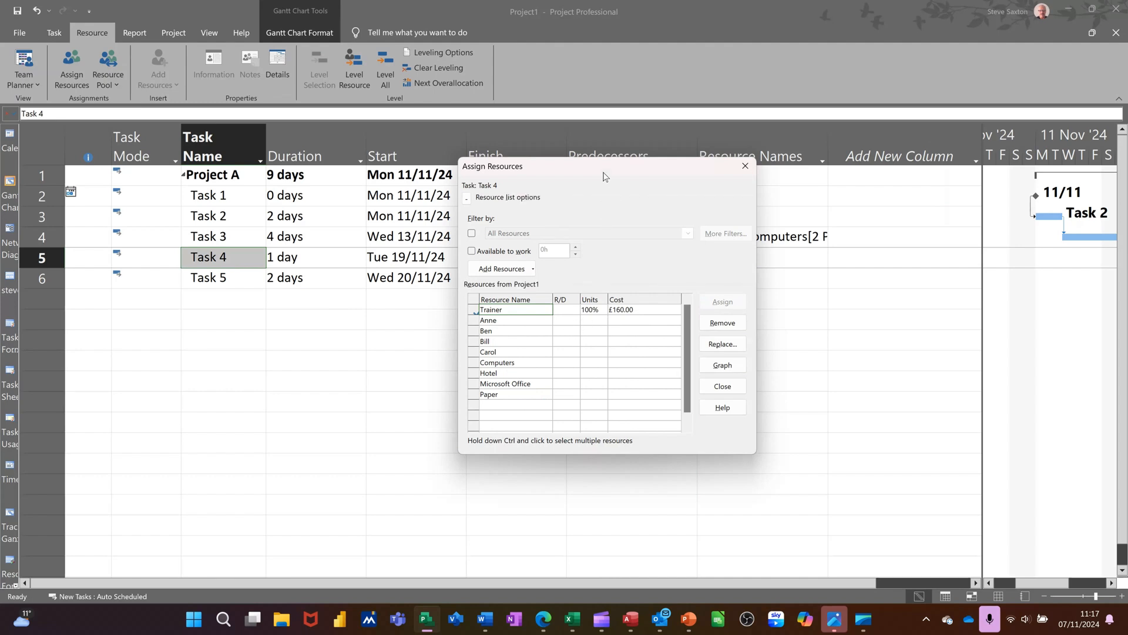
{"action": "left_click_drag", "start_coordinate": [605, 171], "coordinate": [730, 219]}
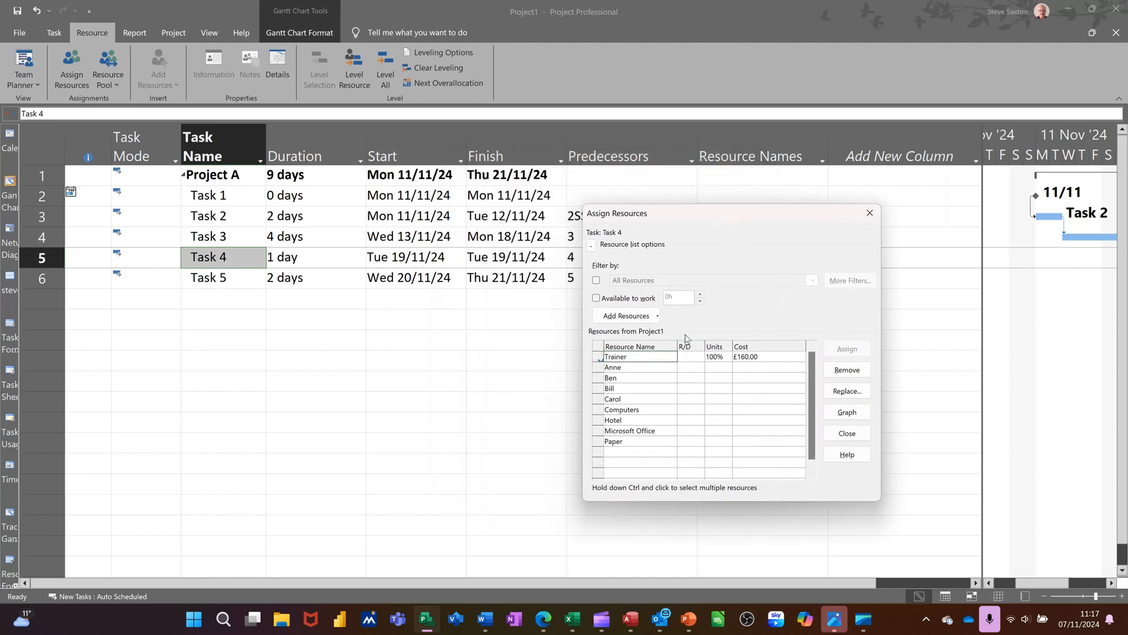
Step: Set the Trainer's assignment units on Task 4 to 200%
{"action": "left_click", "coordinate": [717, 357]}
{"action": "key", "text": "Return"}
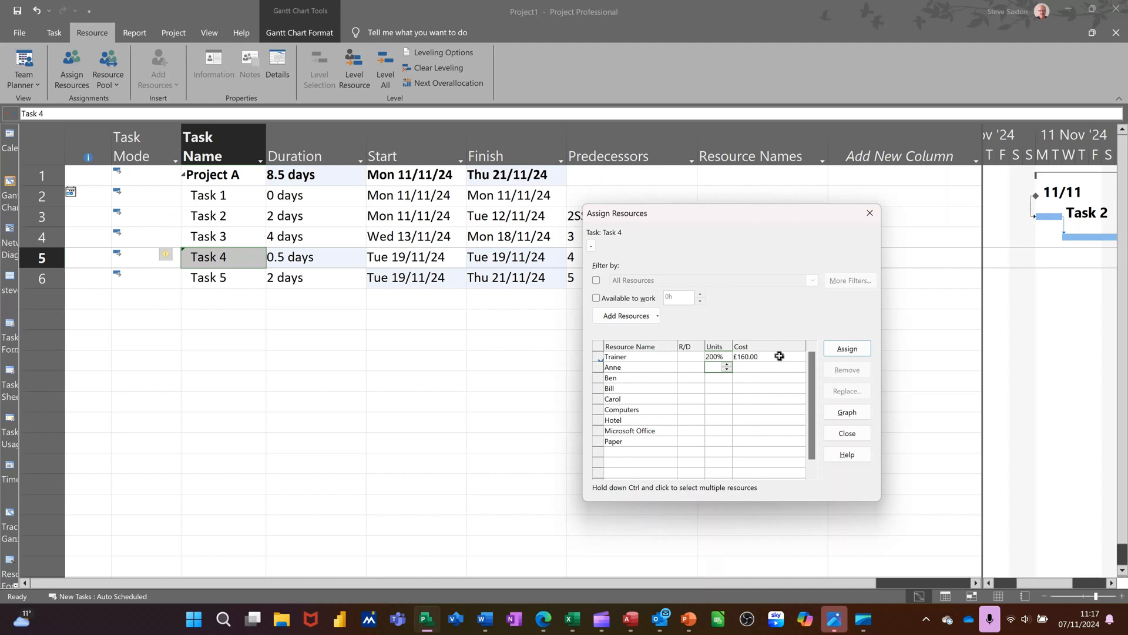
{"action": "left_click", "coordinate": [779, 356]}
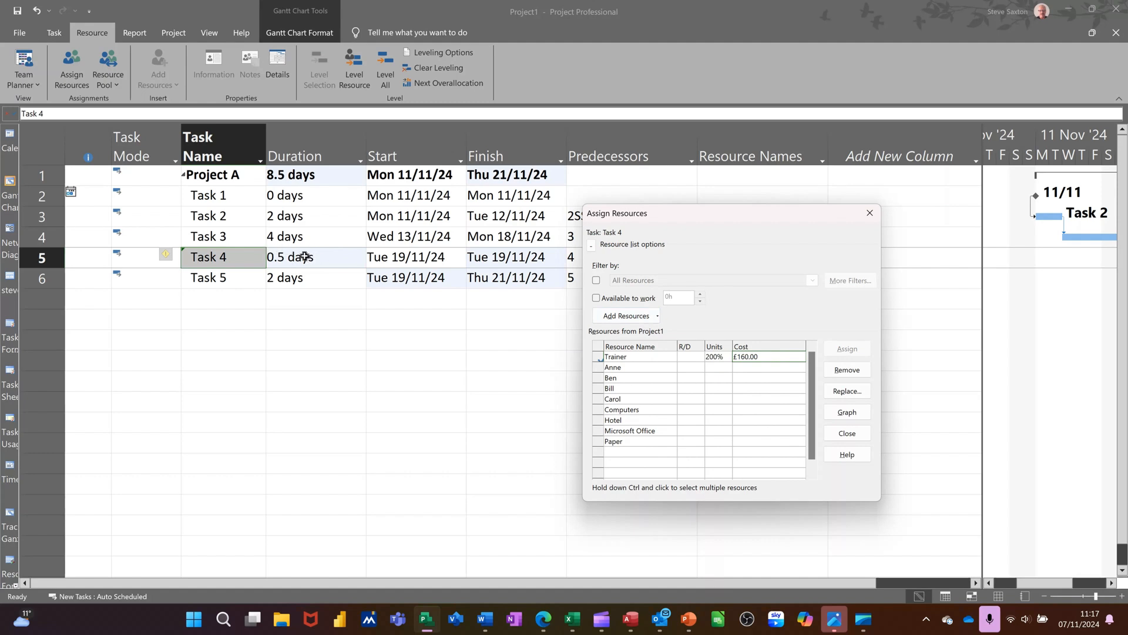
Step: Raise the Trainer's assignment units on Task 4 to 300%
{"action": "left_click", "coordinate": [716, 357]}
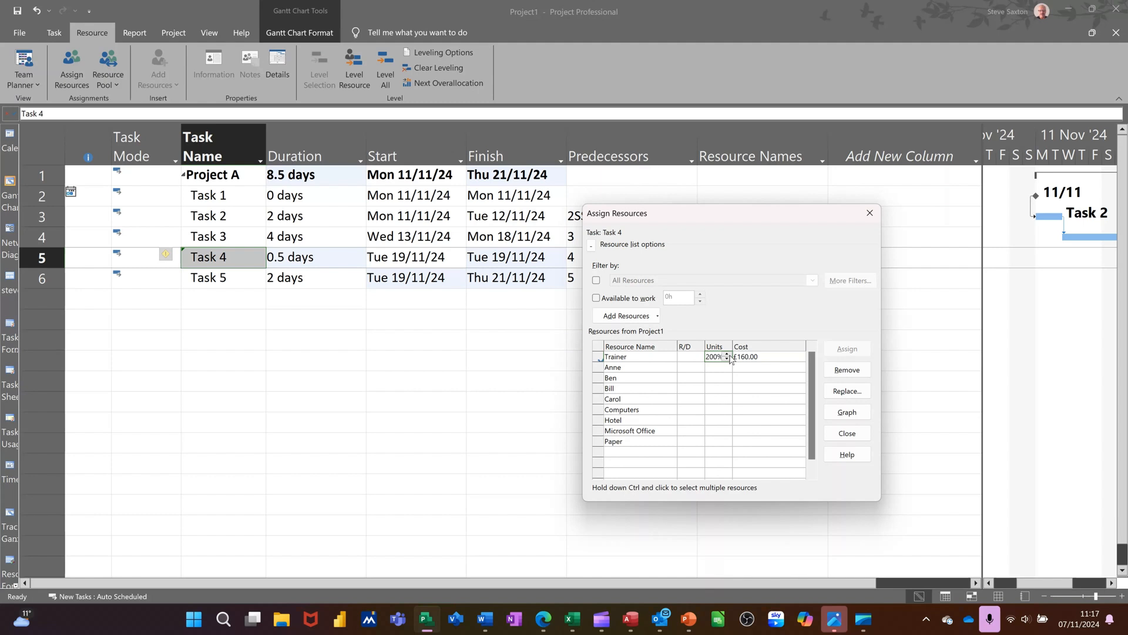
{"action": "left_click", "coordinate": [729, 355]}
{"action": "left_click", "coordinate": [722, 364]}
{"action": "left_click", "coordinate": [757, 356]}
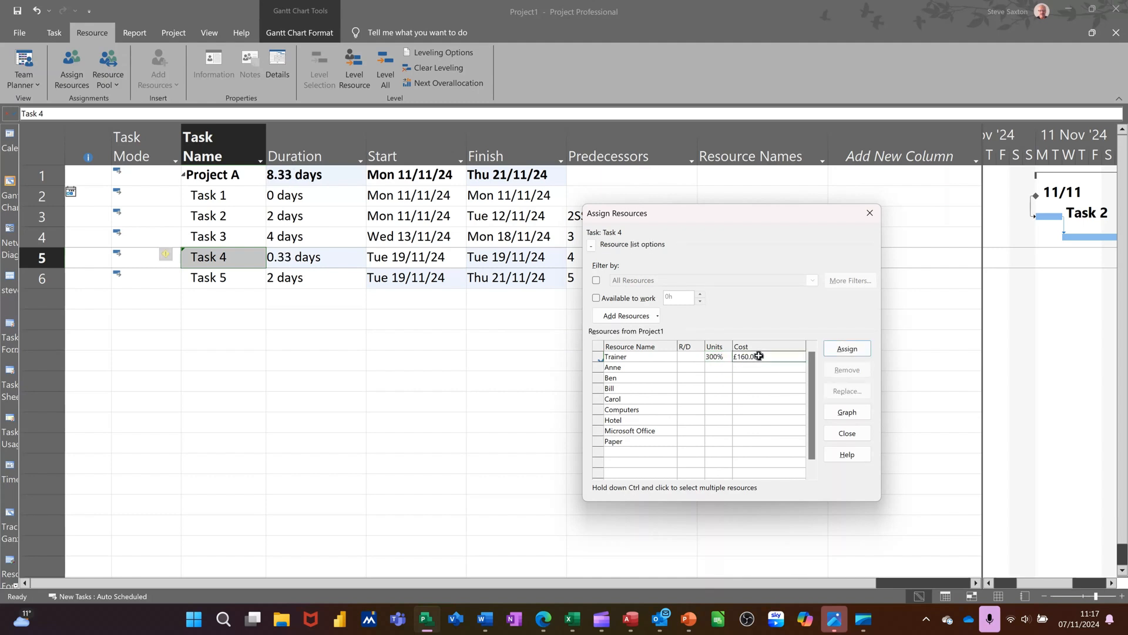
{"action": "left_click", "coordinate": [722, 357]}
Step: Set Task 4's duration to 1 day with the Trainer assigned, and close the Assign Resources dialog
{"action": "left_click", "coordinate": [312, 258]}
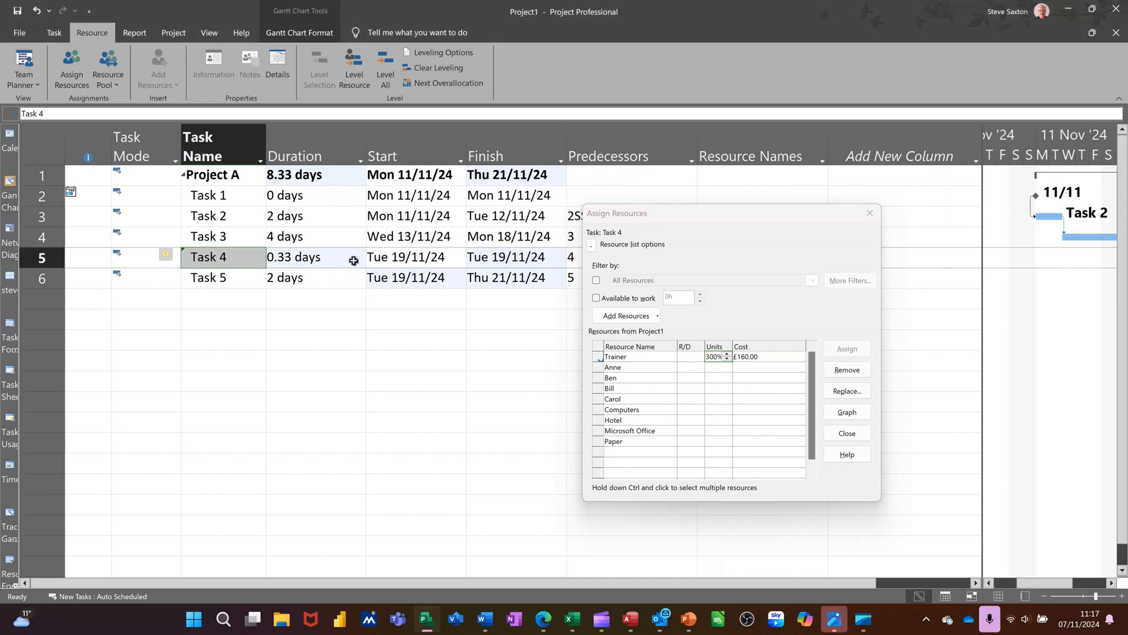
{"action": "left_click", "coordinate": [353, 260]}
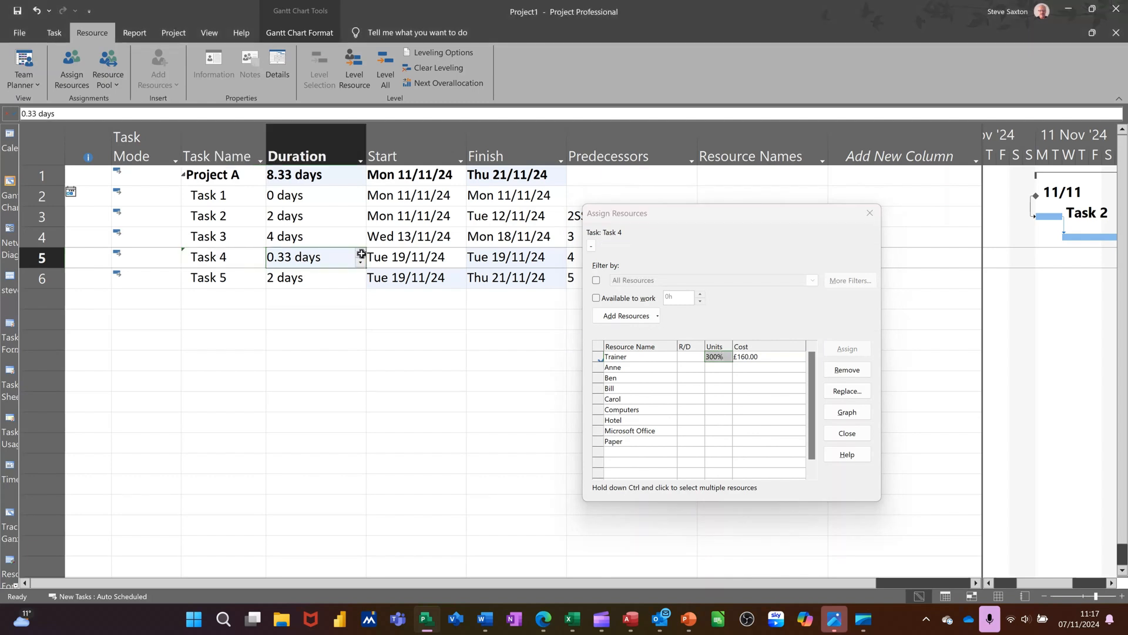
{"action": "left_click", "coordinate": [361, 252]}
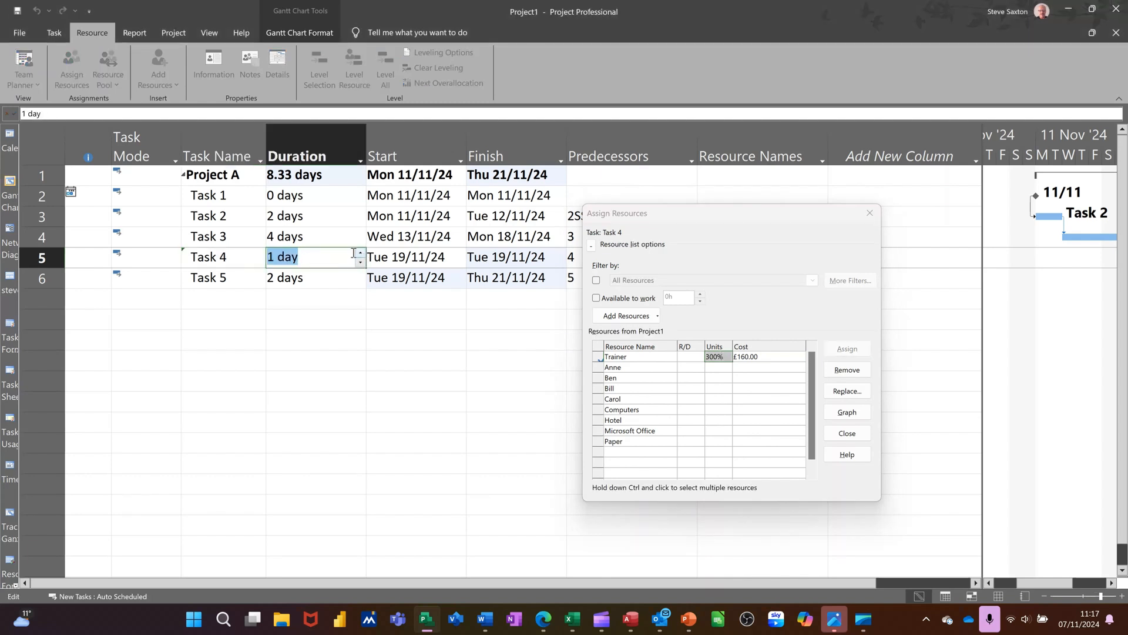
{"action": "left_click", "coordinate": [725, 386]}
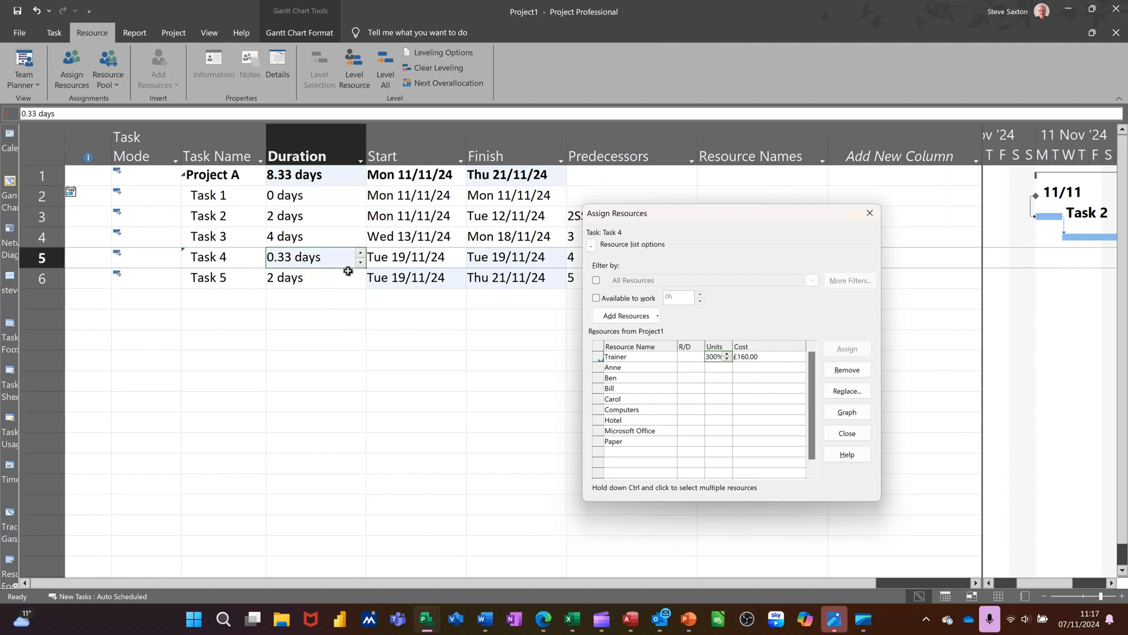
{"action": "left_click", "coordinate": [331, 295]}
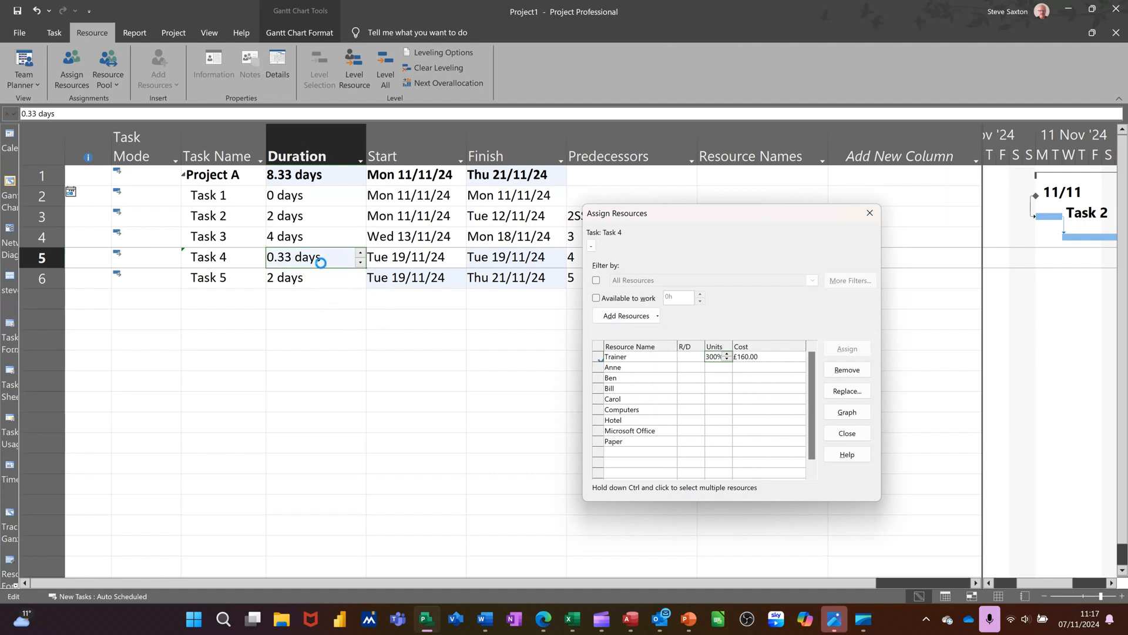
{"action": "left_click", "coordinate": [321, 263]}
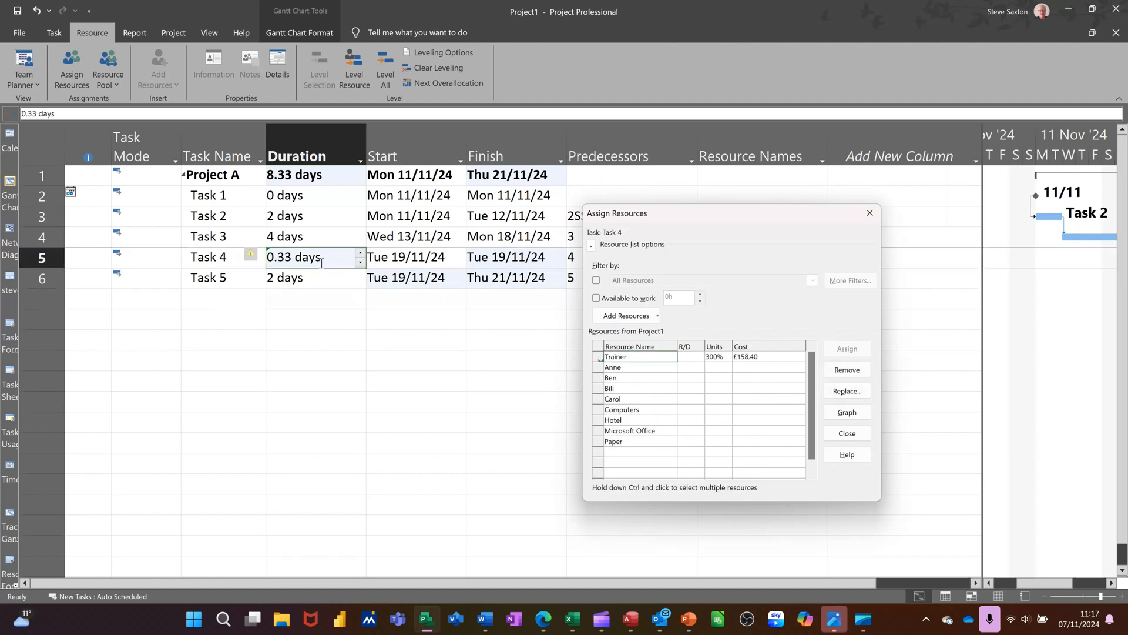
{"action": "type", "text": "1"}
{"action": "left_click", "coordinate": [334, 311]}
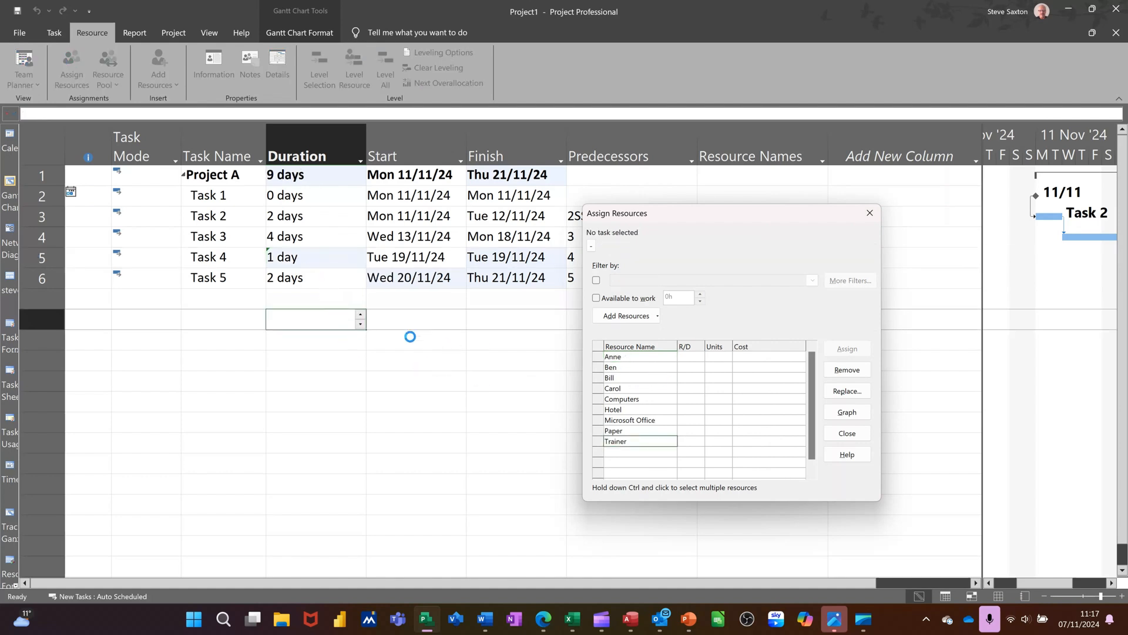
{"action": "left_click", "coordinate": [315, 259]}
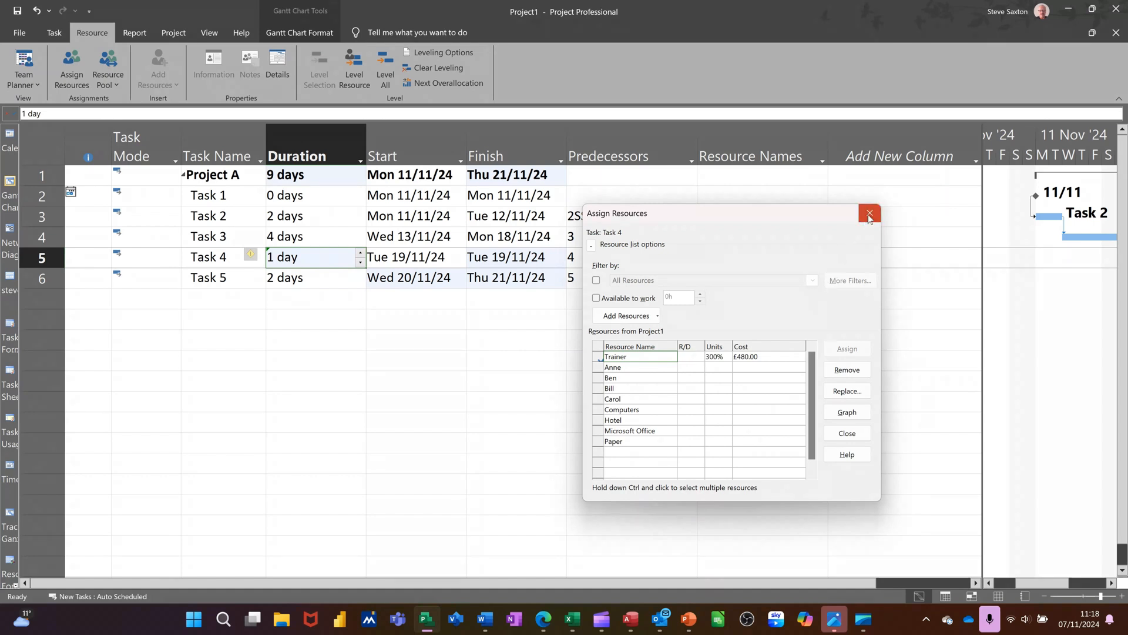
{"action": "left_click", "coordinate": [869, 212]}
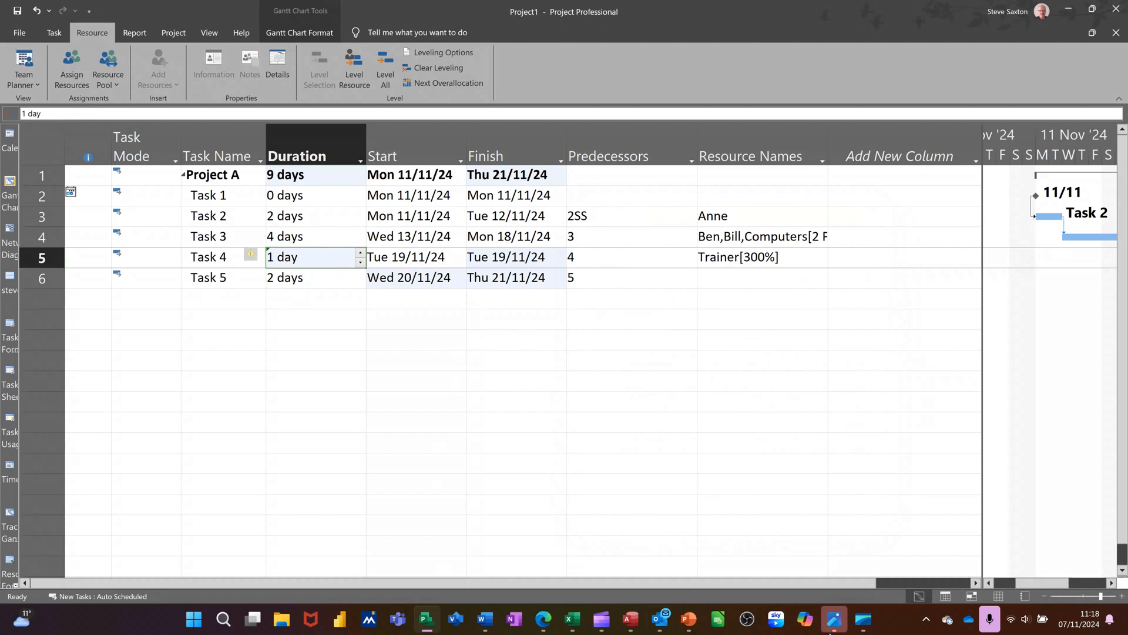
Step: In the Resource Sheet, make the row 2 resource available from 25/11/2024, and check the effect on the tasks in the Gantt Chart
{"action": "left_click", "coordinate": [998, 596]}
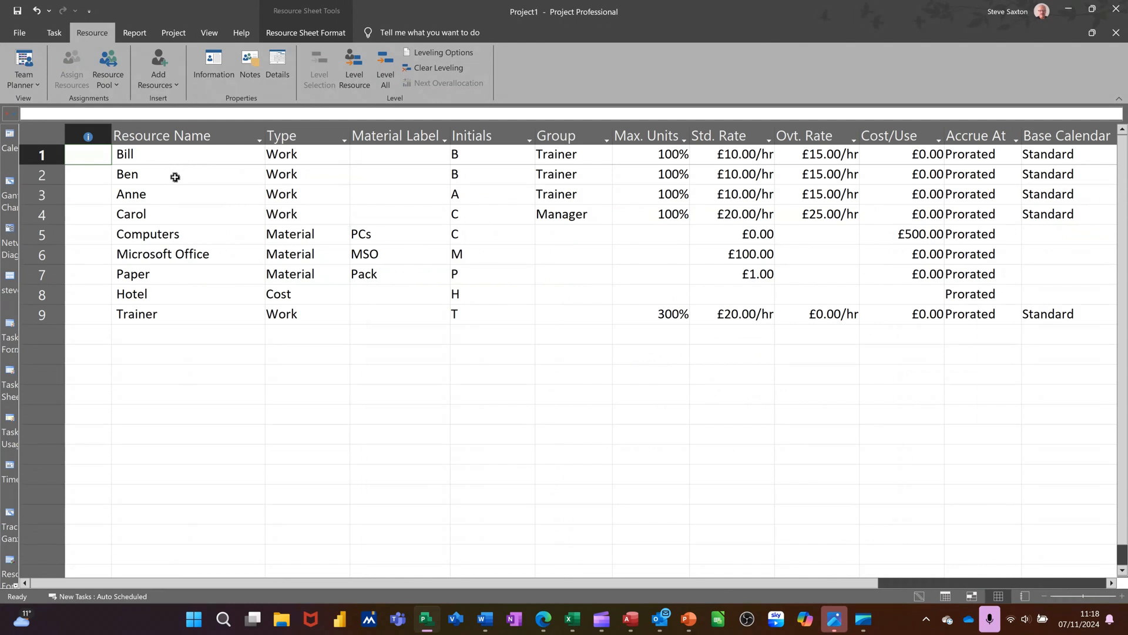
{"action": "double_click", "coordinate": [175, 176]}
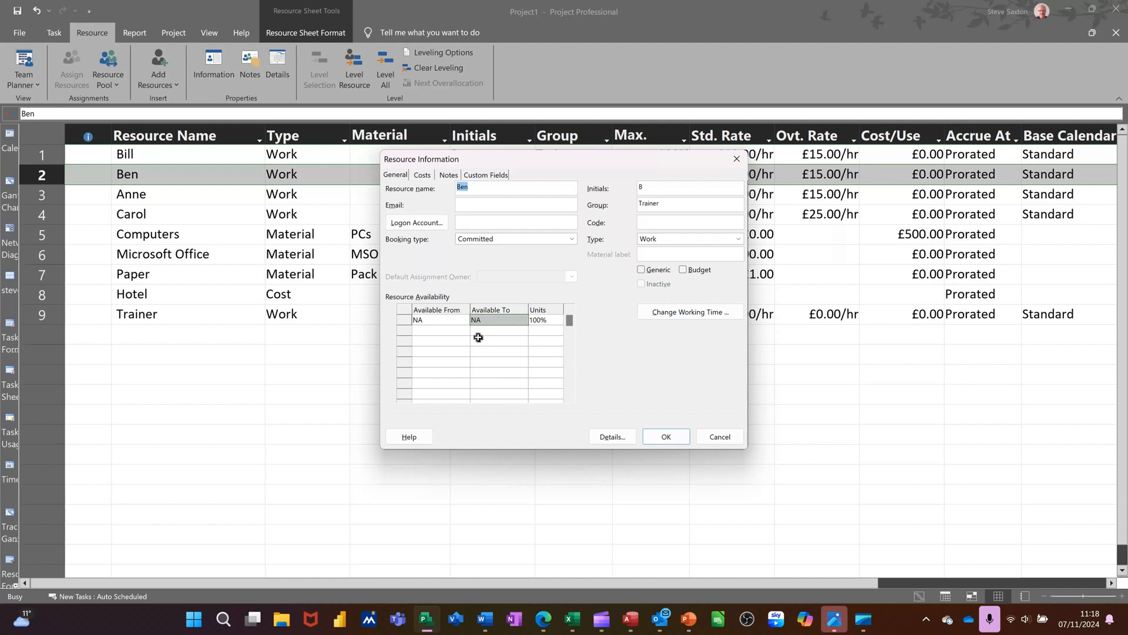
{"action": "left_click", "coordinate": [447, 320]}
{"action": "left_click", "coordinate": [464, 321]}
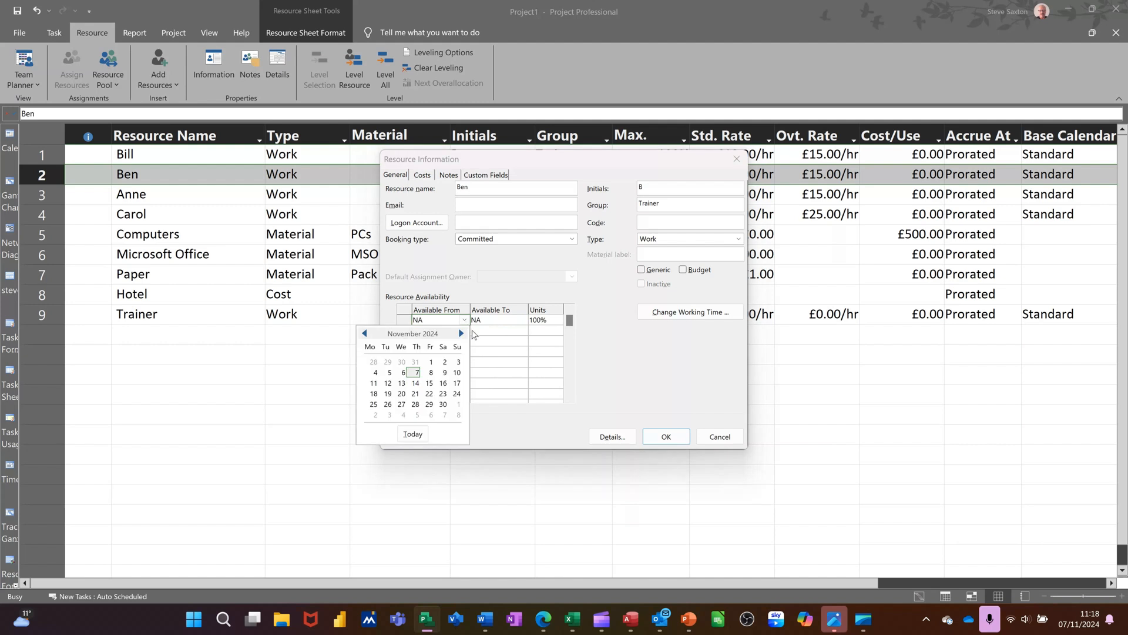
{"action": "left_click", "coordinate": [374, 405]}
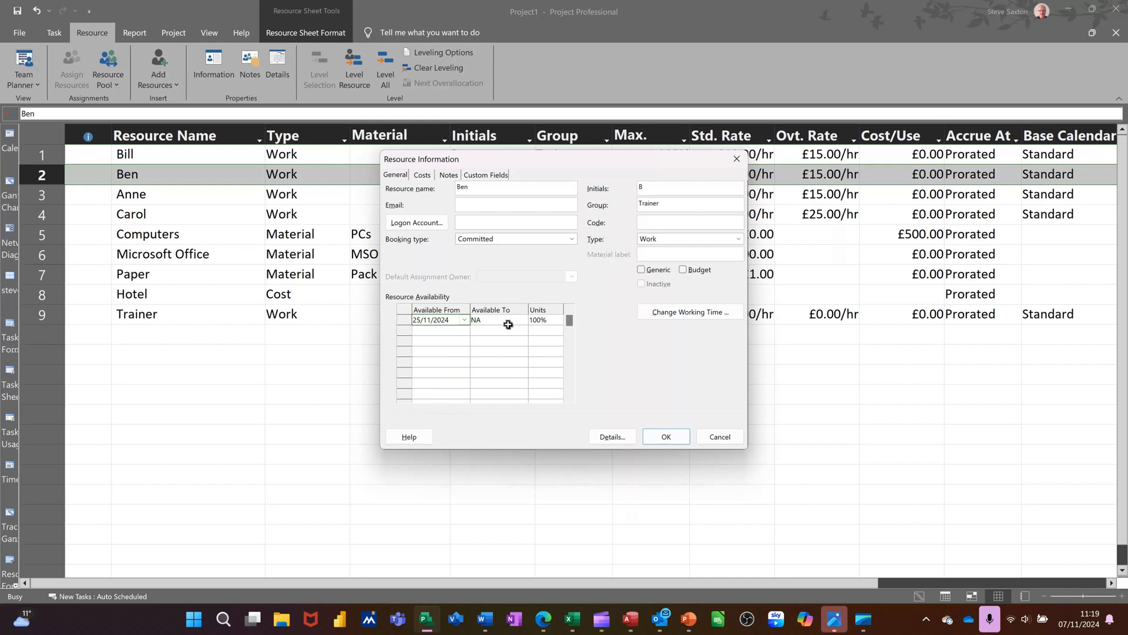
{"action": "left_click", "coordinate": [653, 439]}
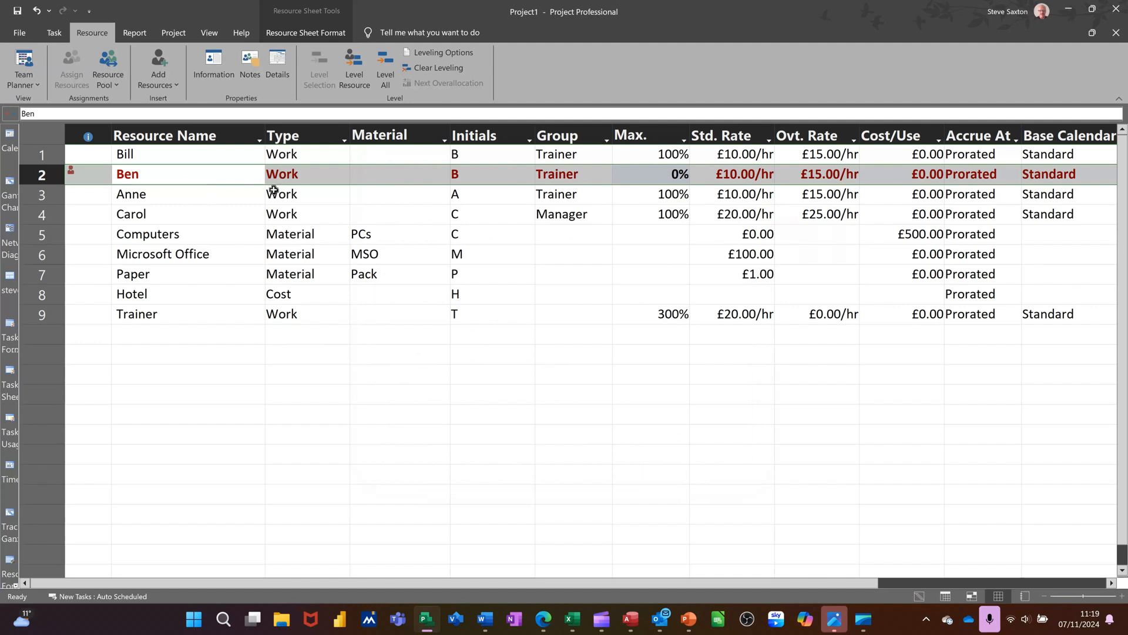
{"action": "left_click", "coordinate": [13, 183]}
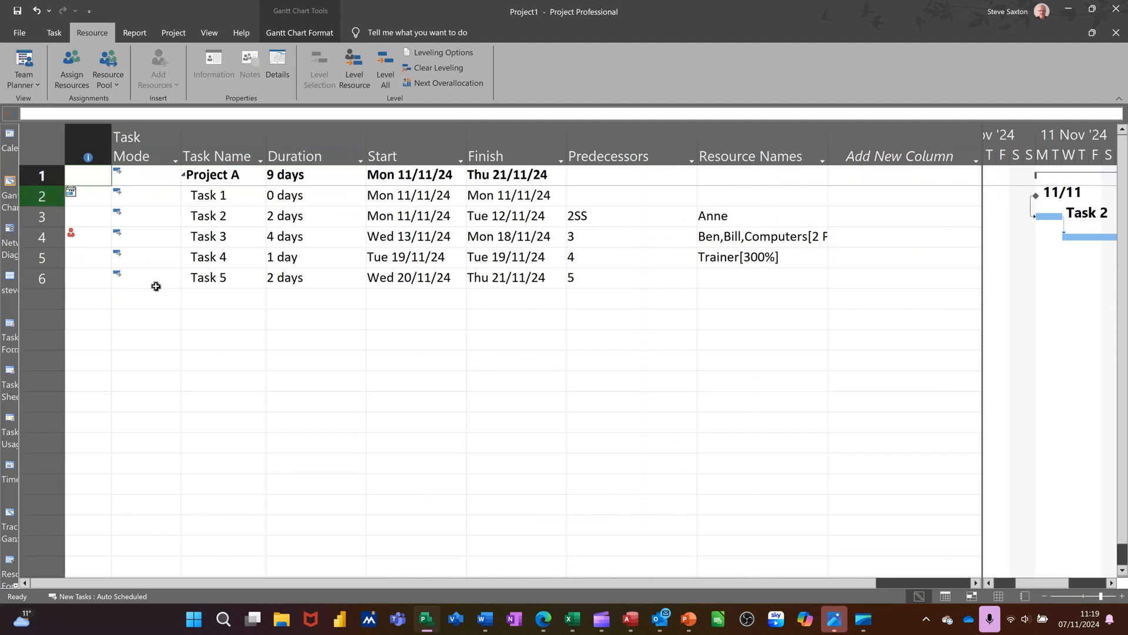
Step: Reopen the Resource Information of the row 2 resource in the Resource Sheet and reset its Available From date to NA
{"action": "left_click", "coordinate": [1005, 596]}
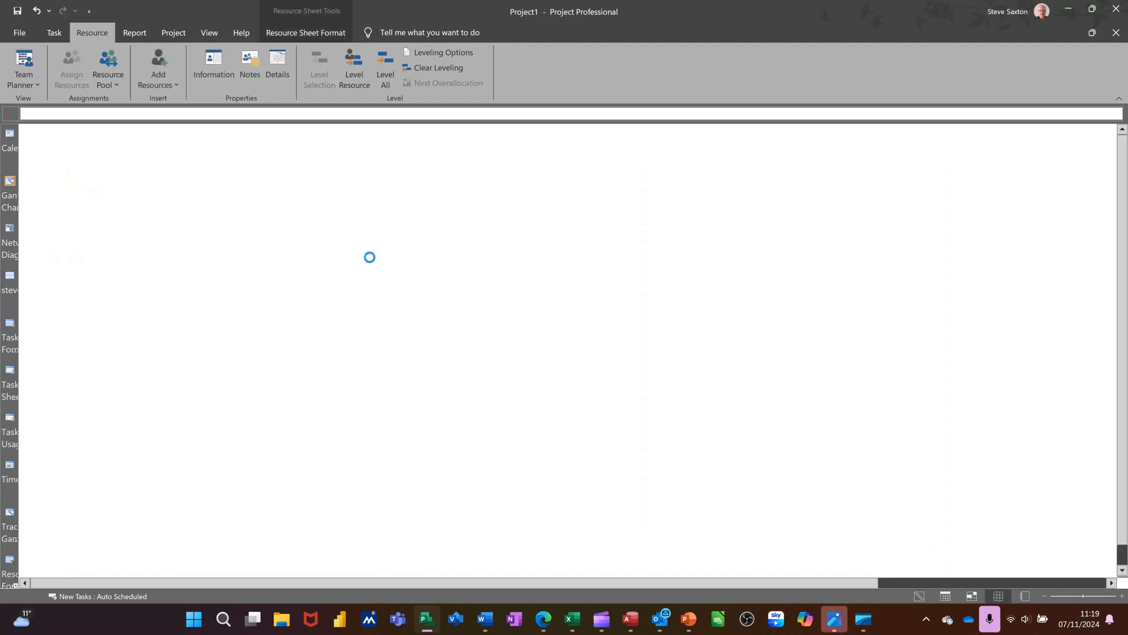
{"action": "left_click", "coordinate": [218, 182]}
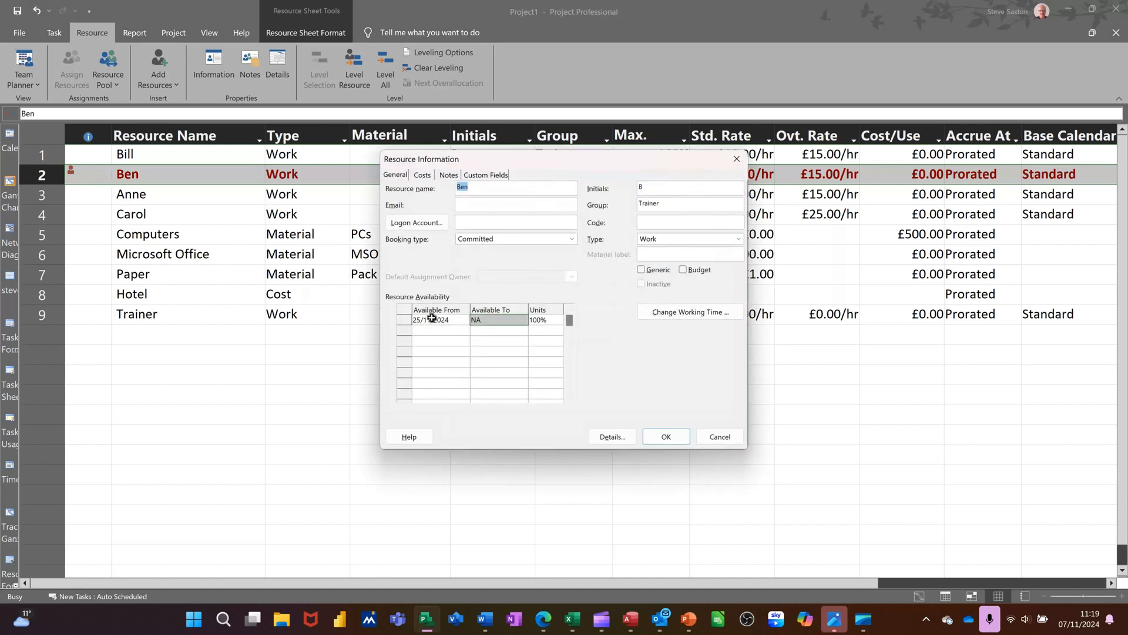
{"action": "left_click", "coordinate": [433, 320]}
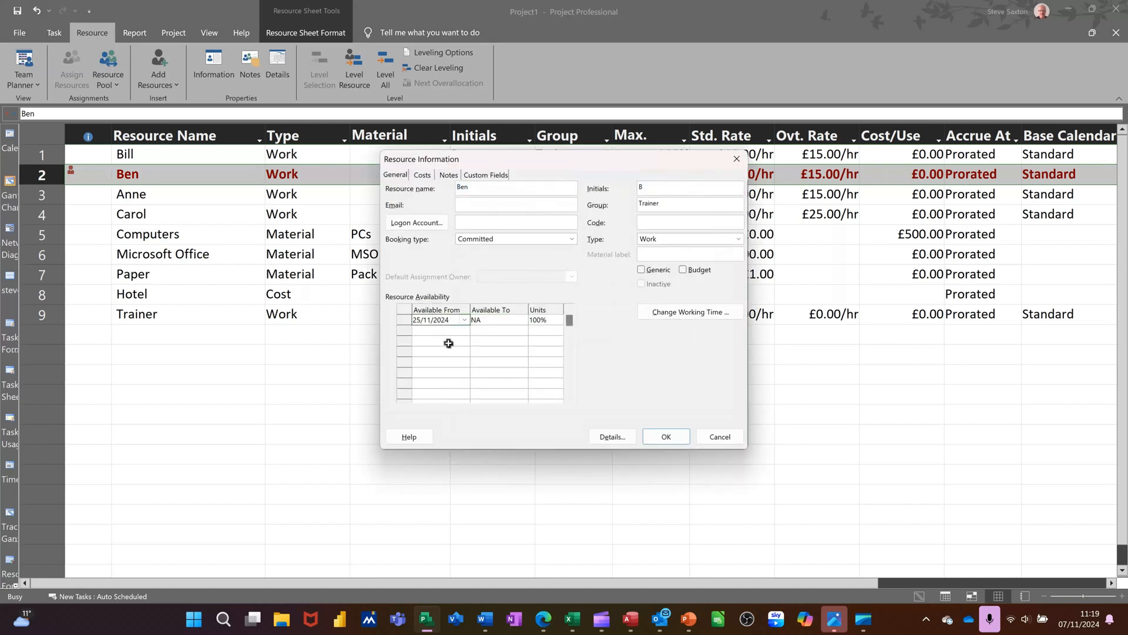
{"action": "type", "text": "NA"}
{"action": "left_click", "coordinate": [493, 350]}
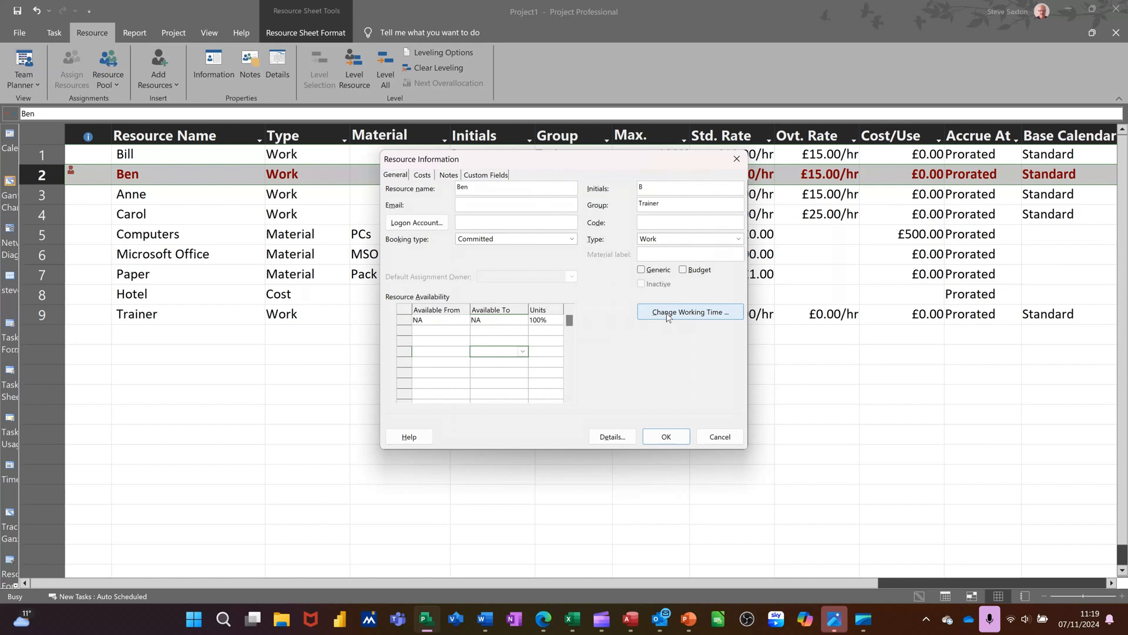
Step: Add a Holiday exception from 07/11/2024 to 11/11/2024 to the row 2 resource's working time and save the resource information
{"action": "left_click", "coordinate": [698, 318]}
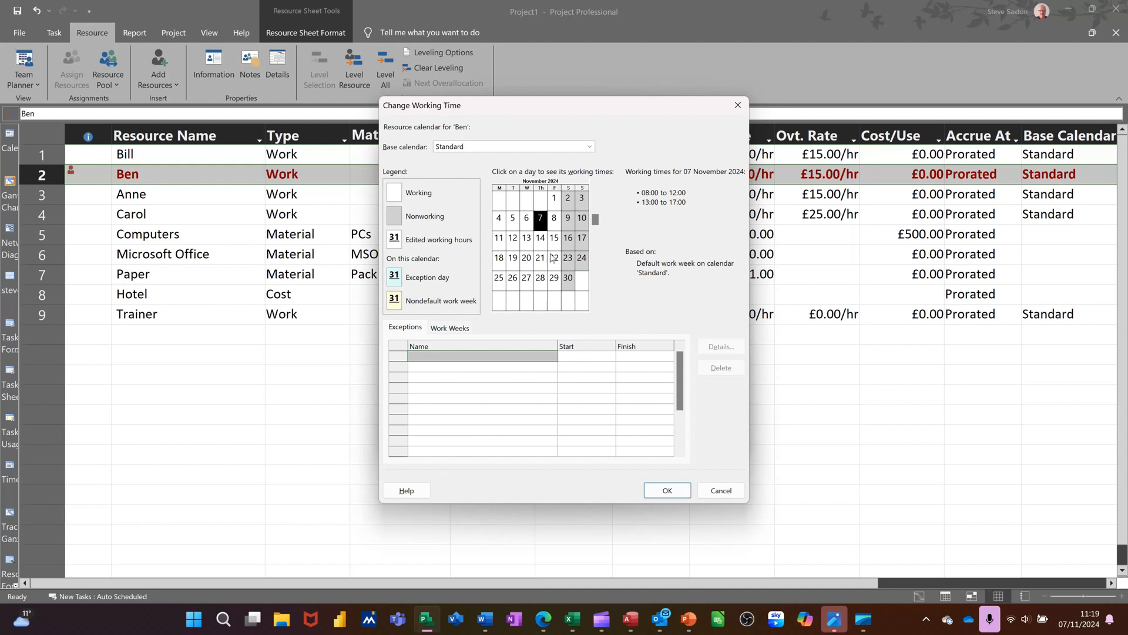
{"action": "left_click", "coordinate": [499, 239]}
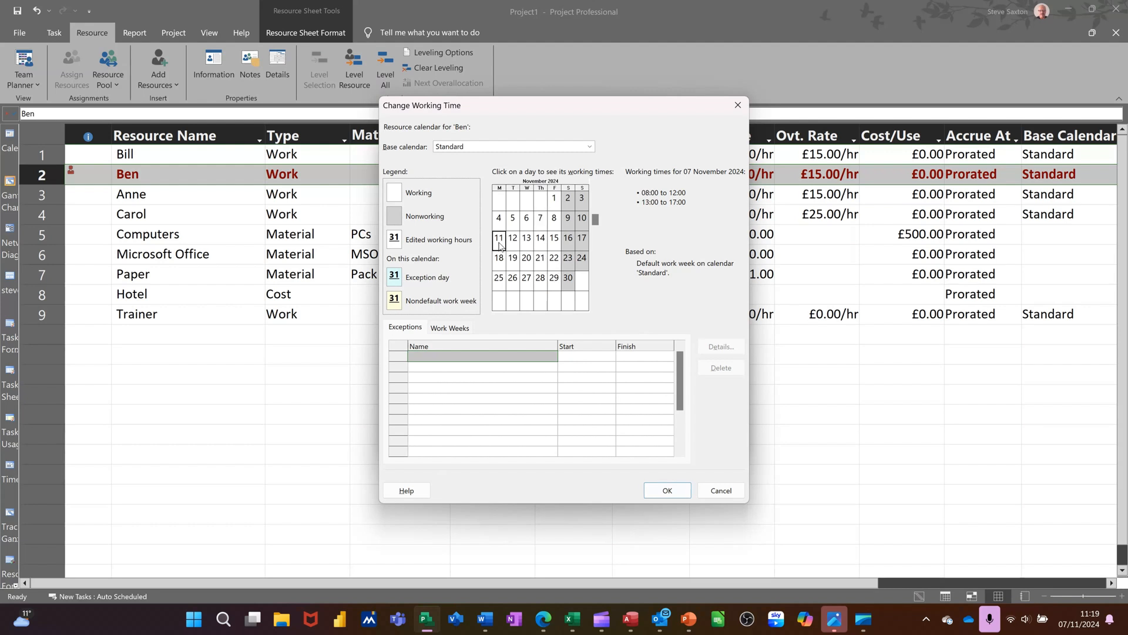
{"action": "left_click", "coordinate": [471, 359]}
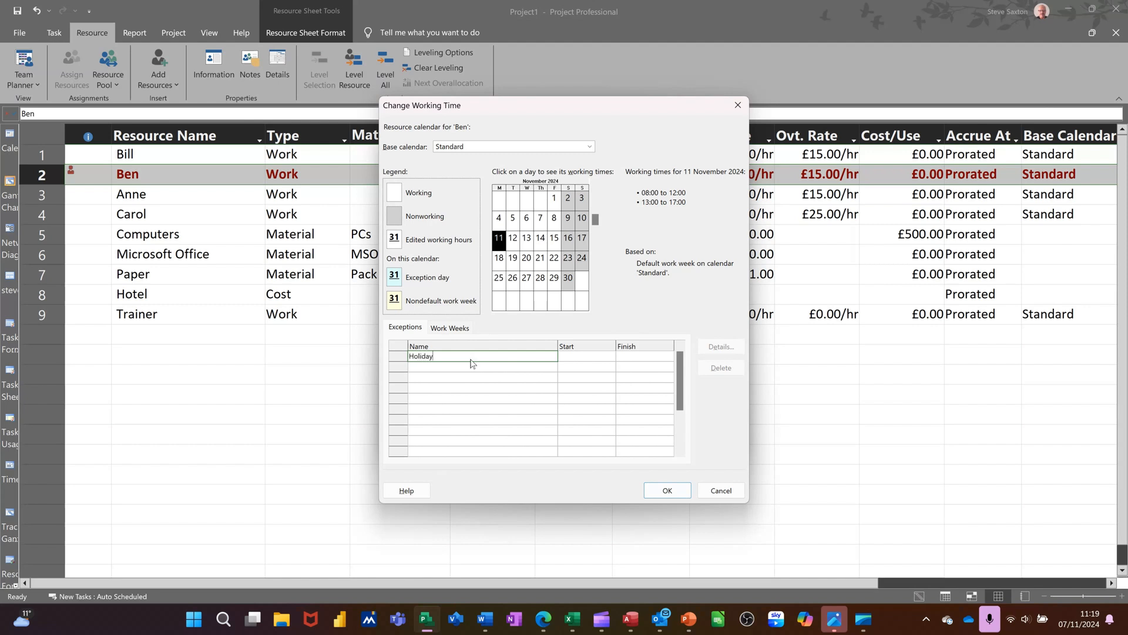
{"action": "left_click", "coordinate": [596, 360]}
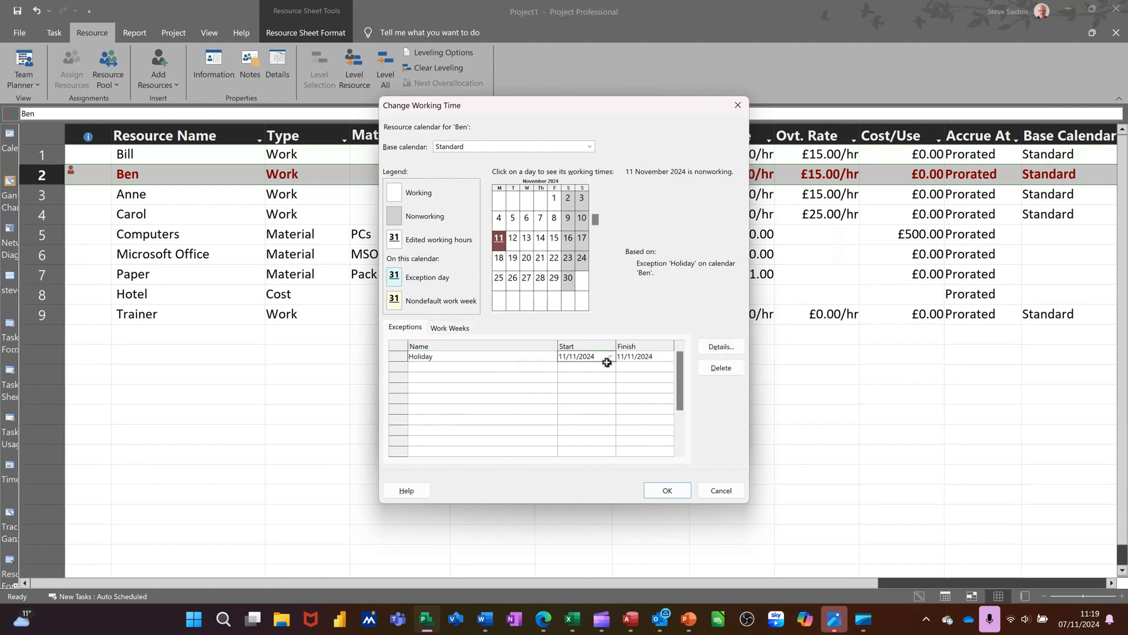
{"action": "left_click", "coordinate": [610, 357]}
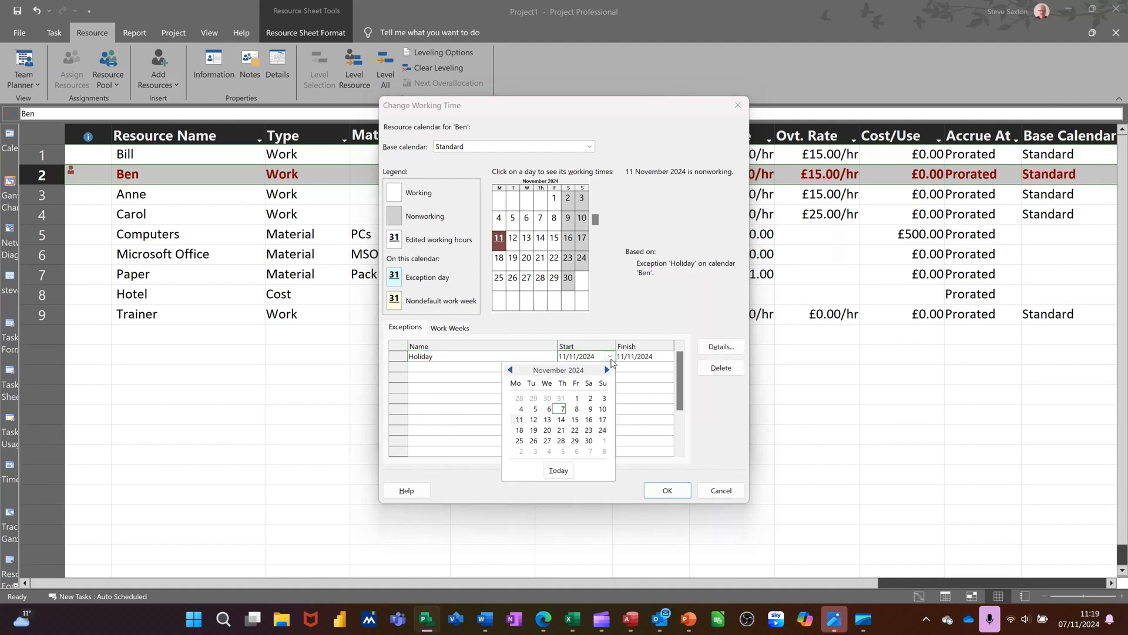
{"action": "left_click", "coordinate": [562, 409]}
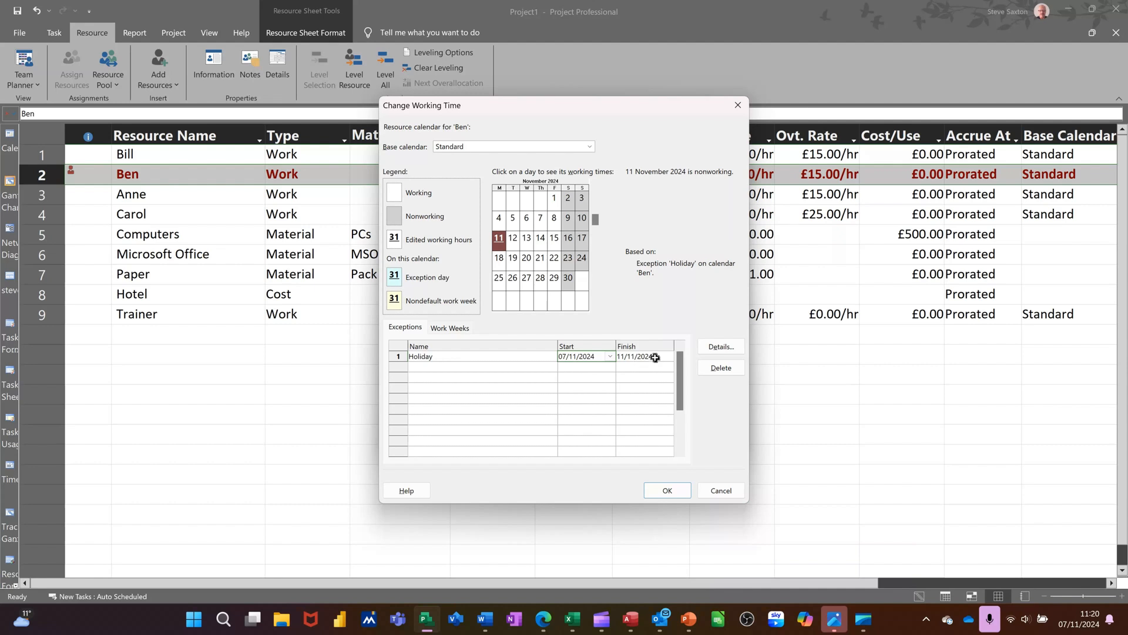
{"action": "left_click", "coordinate": [665, 491]}
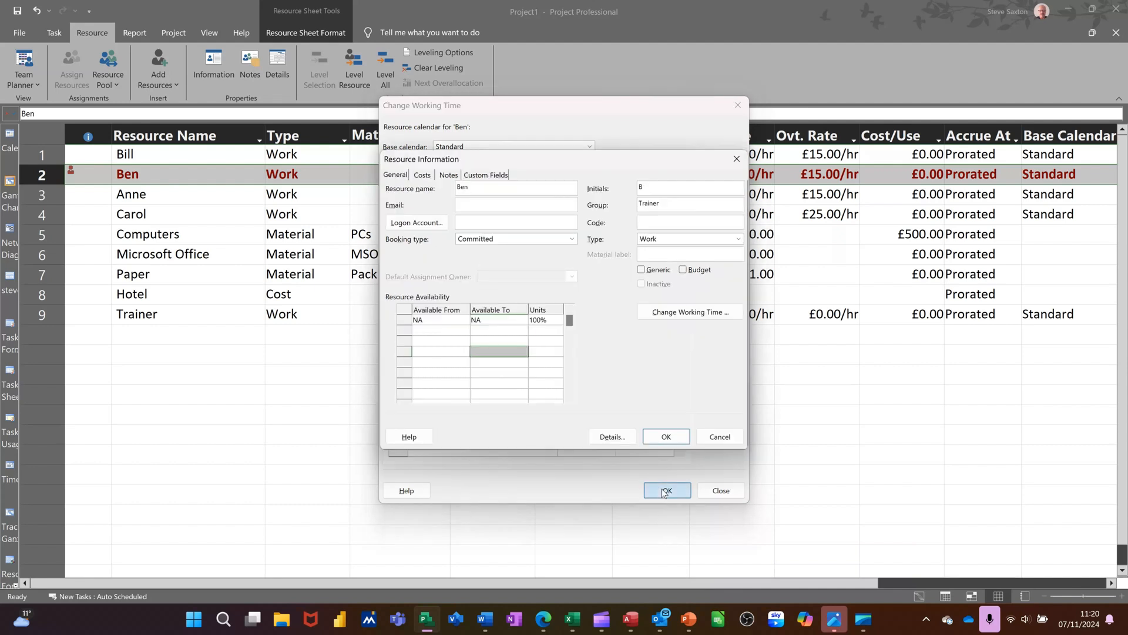
{"action": "left_click", "coordinate": [662, 438]}
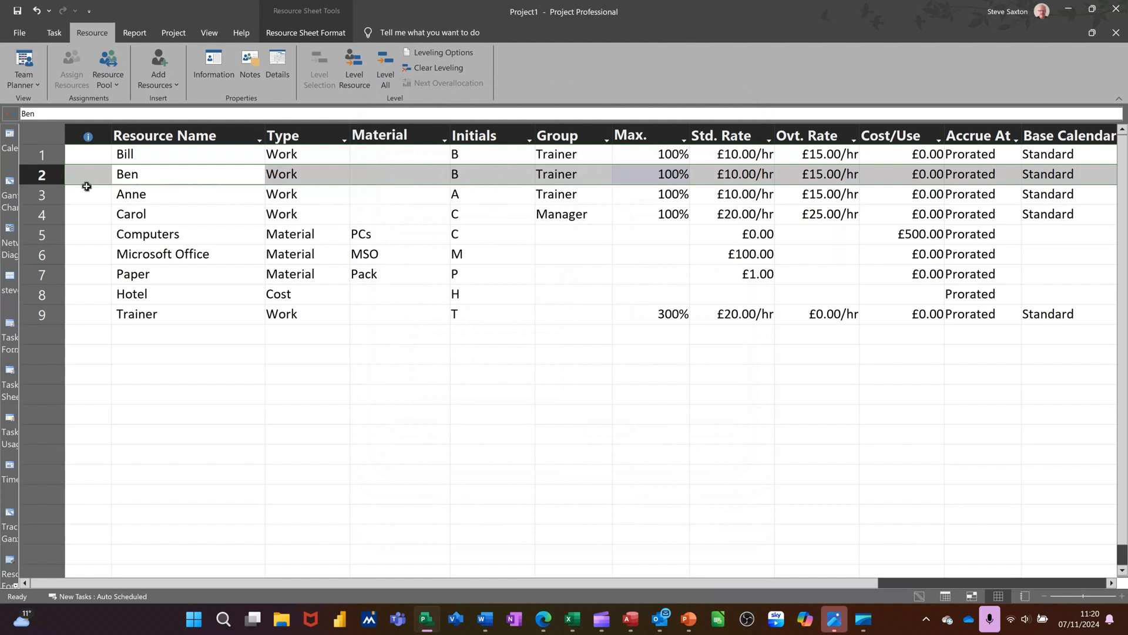
Step: Return to the Gantt Chart, widen the chart area to show all task bars, and inspect the resources assigned to Task 3
{"action": "left_click", "coordinate": [10, 183]}
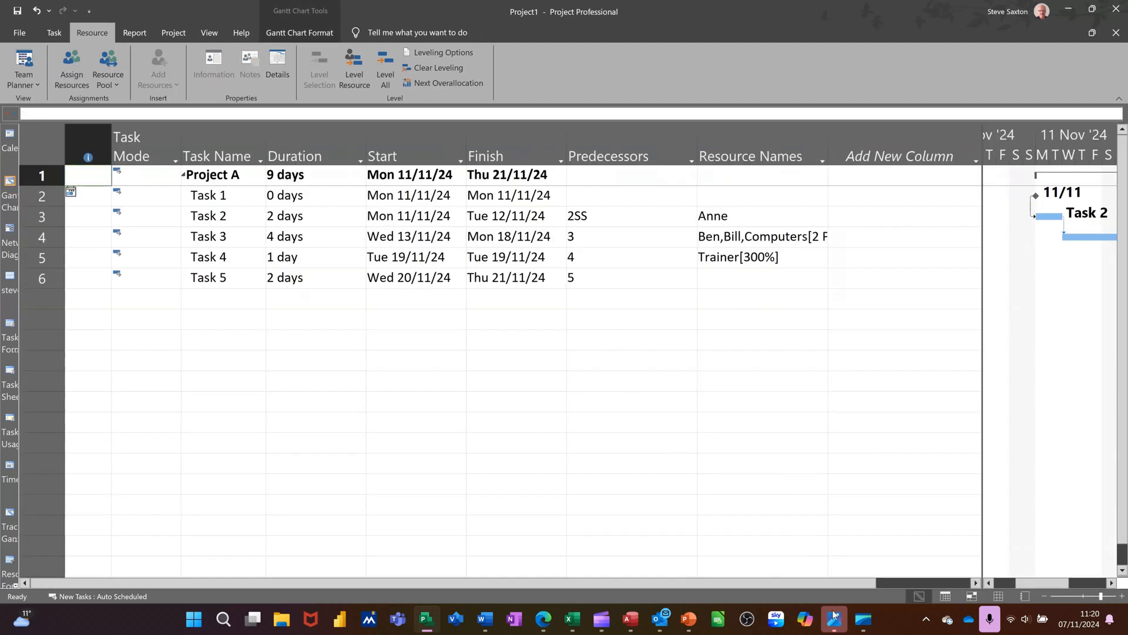
{"action": "left_click_drag", "start_coordinate": [852, 585], "coordinate": [979, 585]}
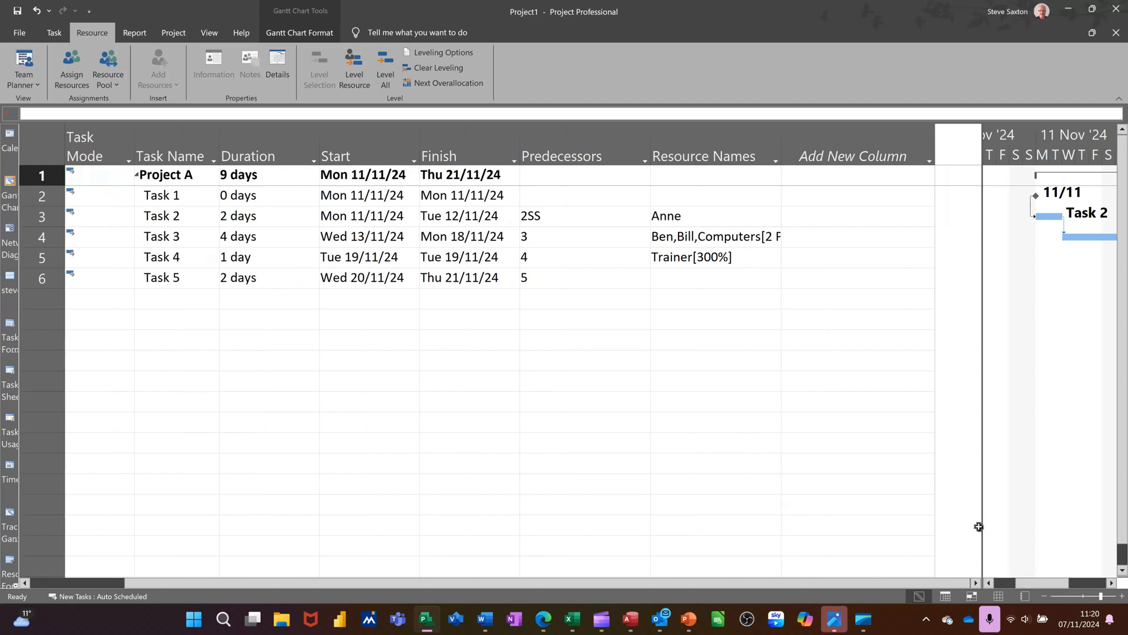
{"action": "left_click_drag", "start_coordinate": [982, 521], "coordinate": [785, 514]}
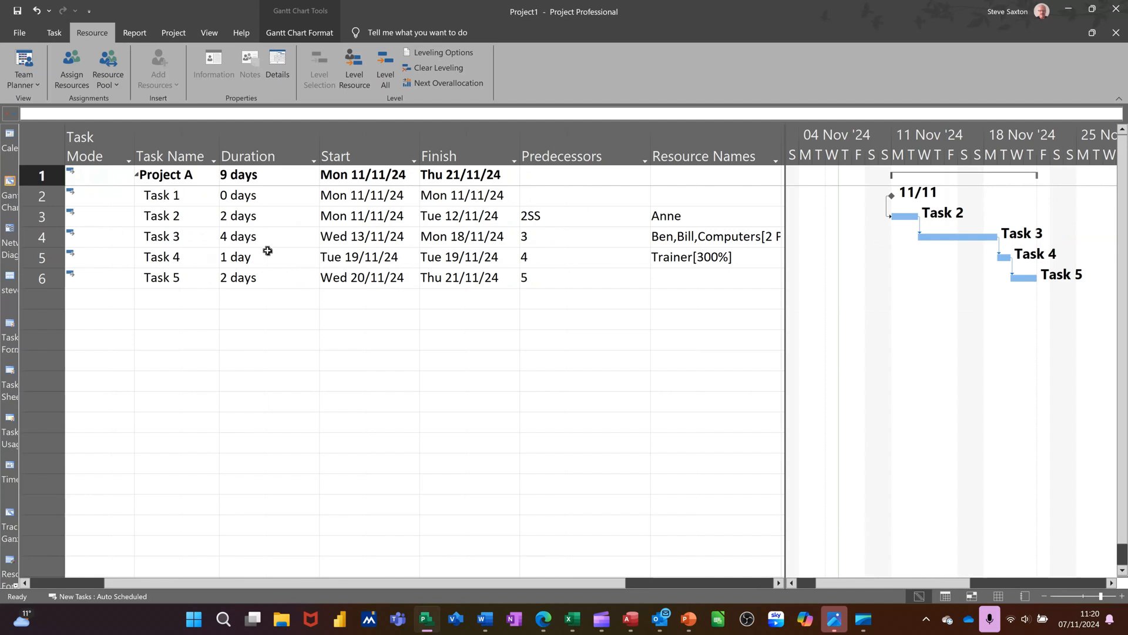
{"action": "left_click", "coordinate": [700, 239]}
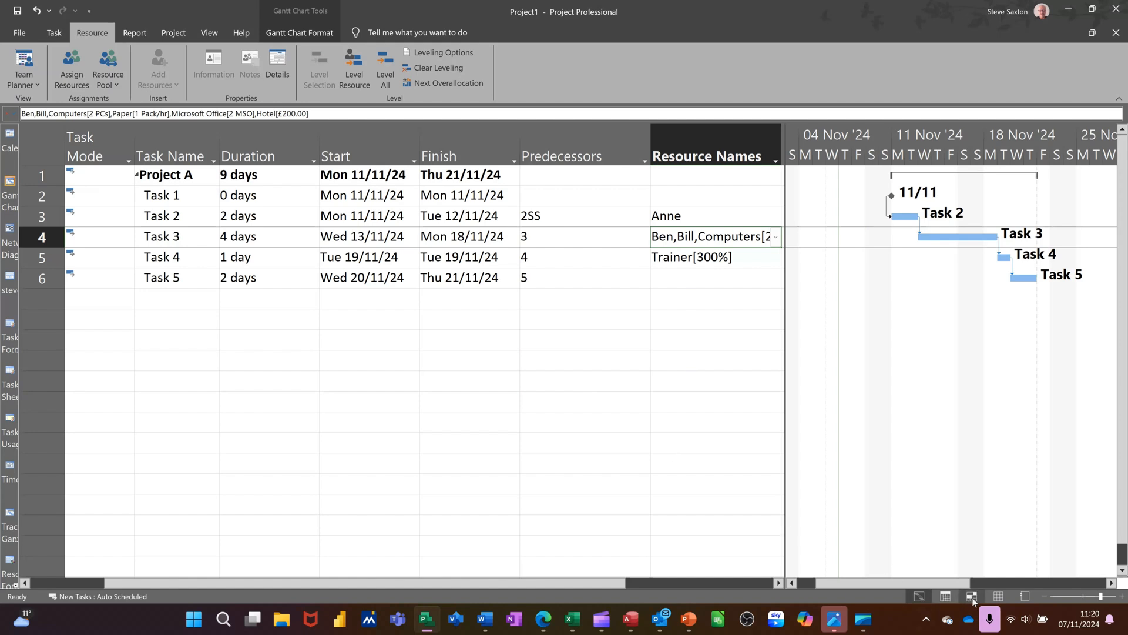
Step: In the Resource Sheet, open the row 2 resource's information and add a £15.00/h standard rate effective 18/11/24 to cost rate table A
{"action": "left_click", "coordinate": [999, 596]}
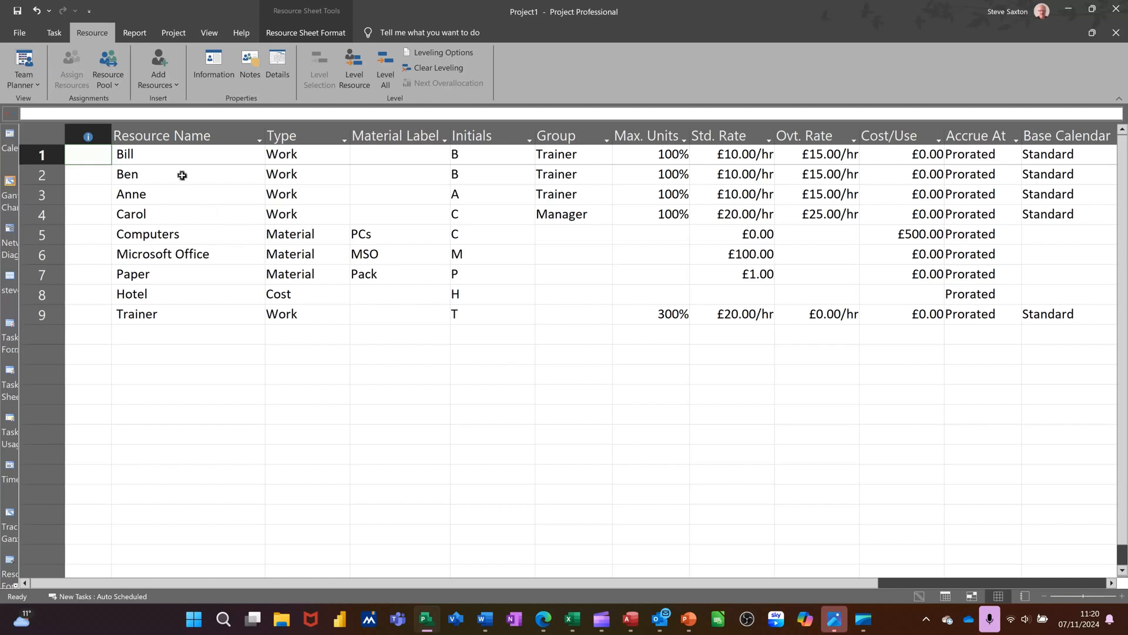
{"action": "left_click", "coordinate": [182, 175]}
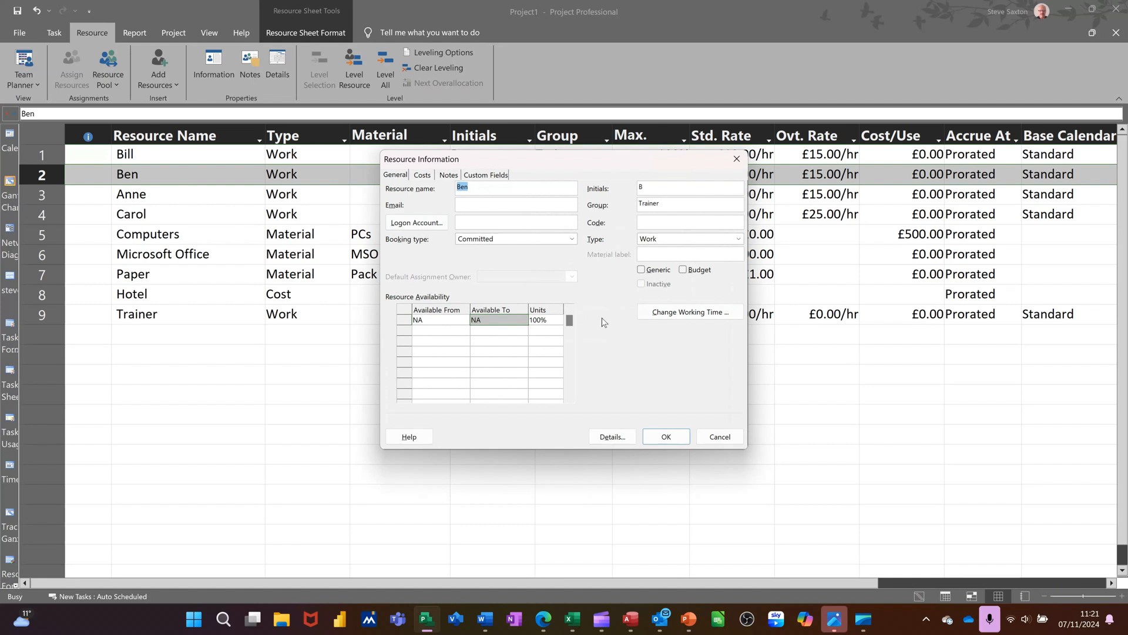
{"action": "left_click", "coordinate": [422, 175]}
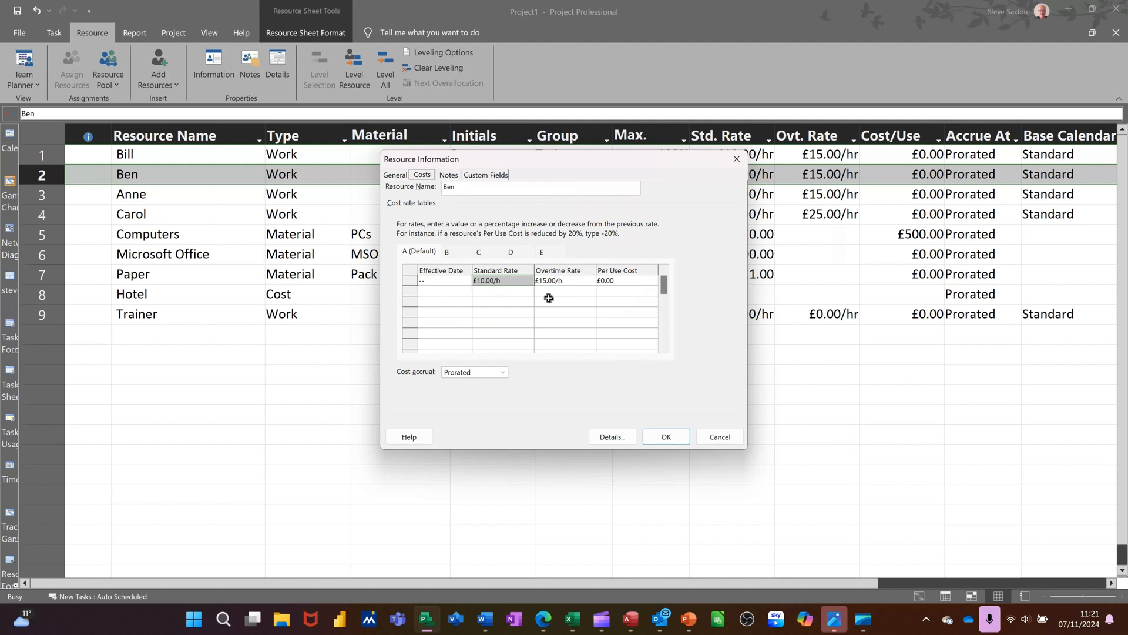
{"action": "left_click", "coordinate": [438, 295]}
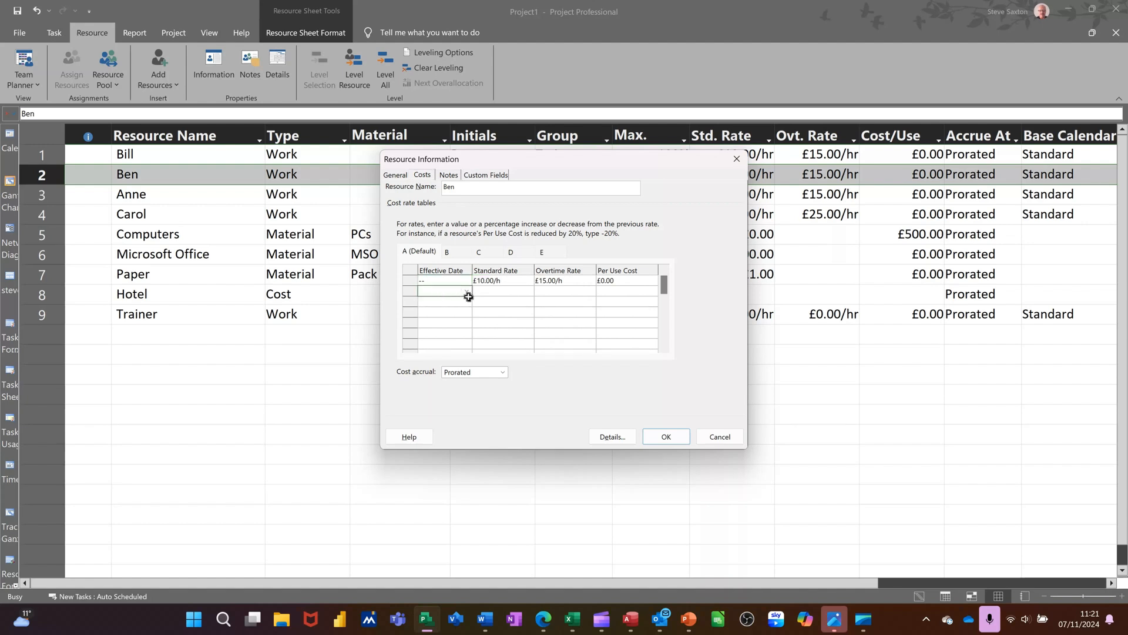
{"action": "left_click", "coordinate": [467, 294]}
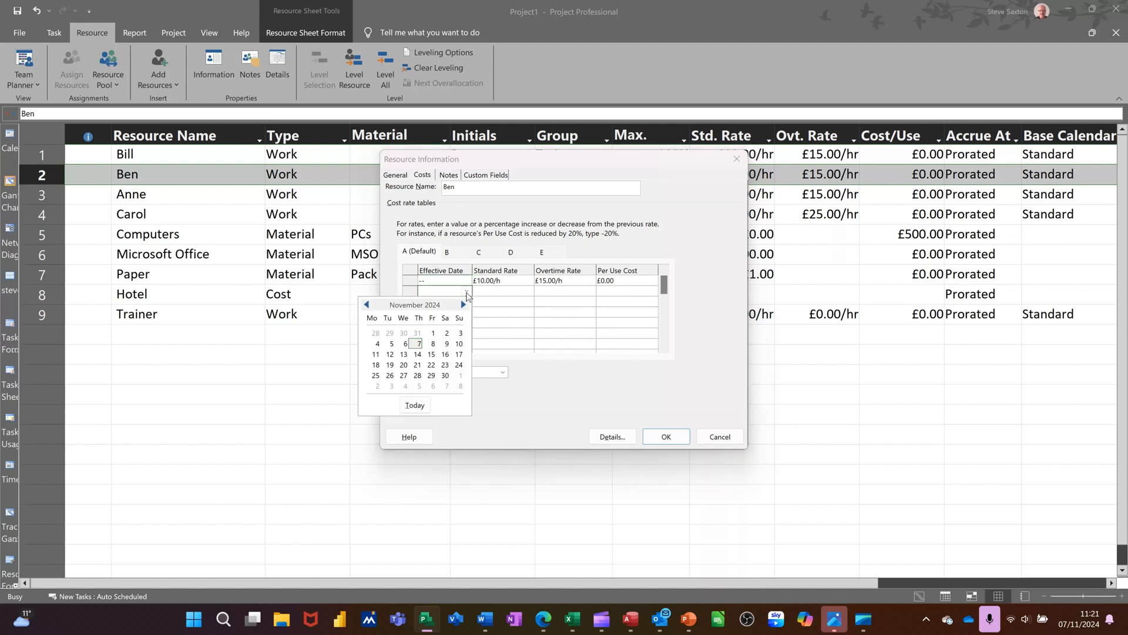
{"action": "left_click", "coordinate": [376, 365]}
{"action": "left_click", "coordinate": [510, 293]}
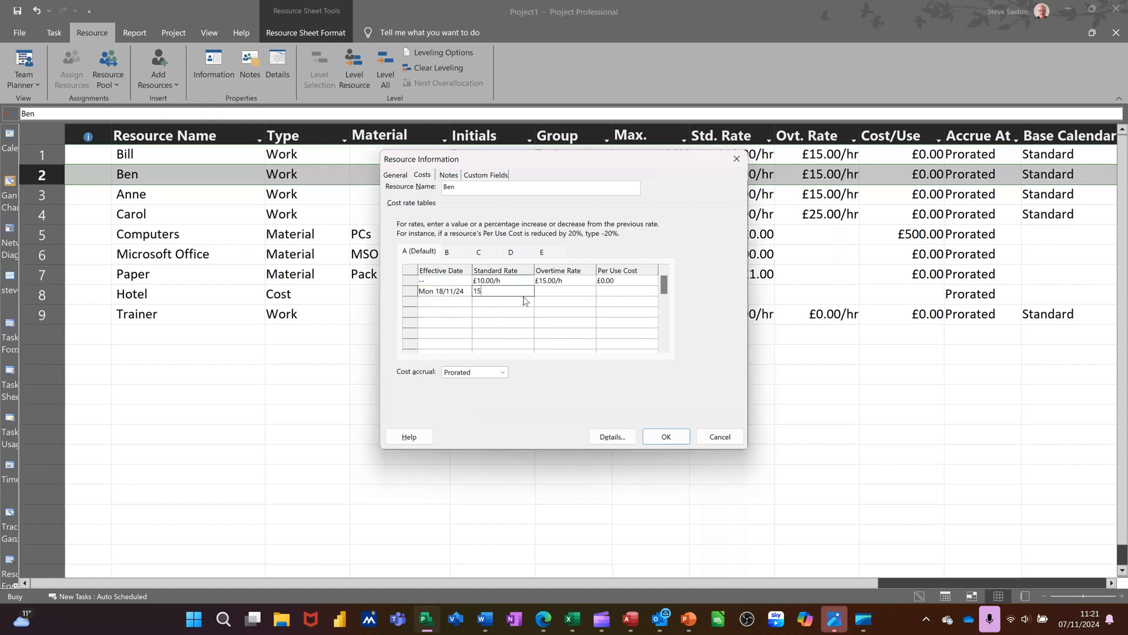
{"action": "type", "text": "15"}
{"action": "key", "text": "Tab"}
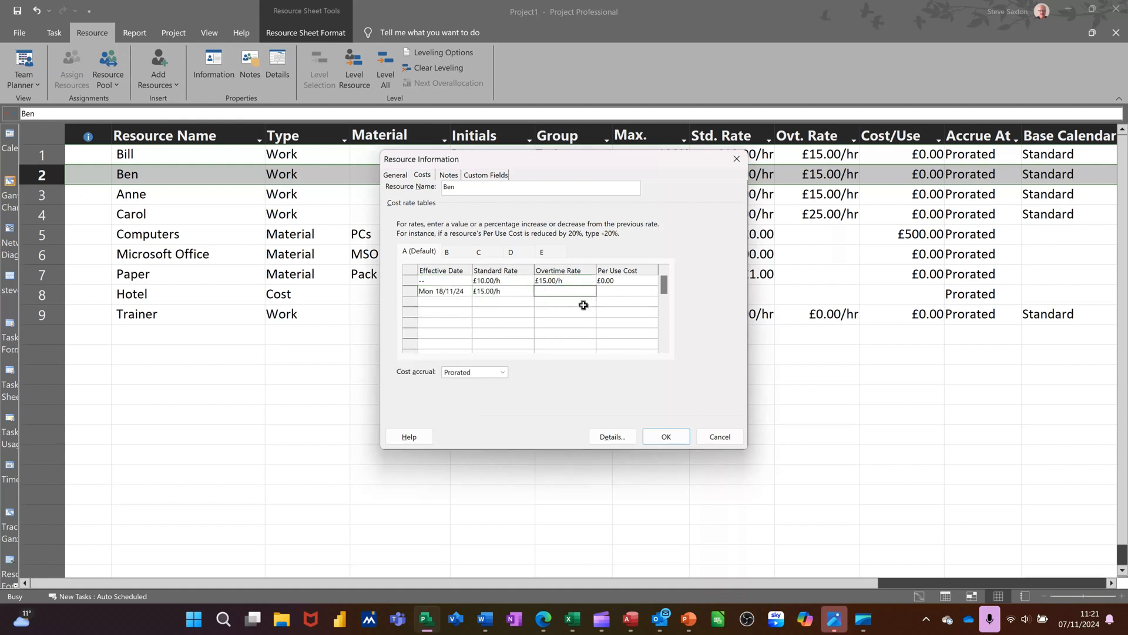
{"action": "left_click", "coordinate": [498, 302]}
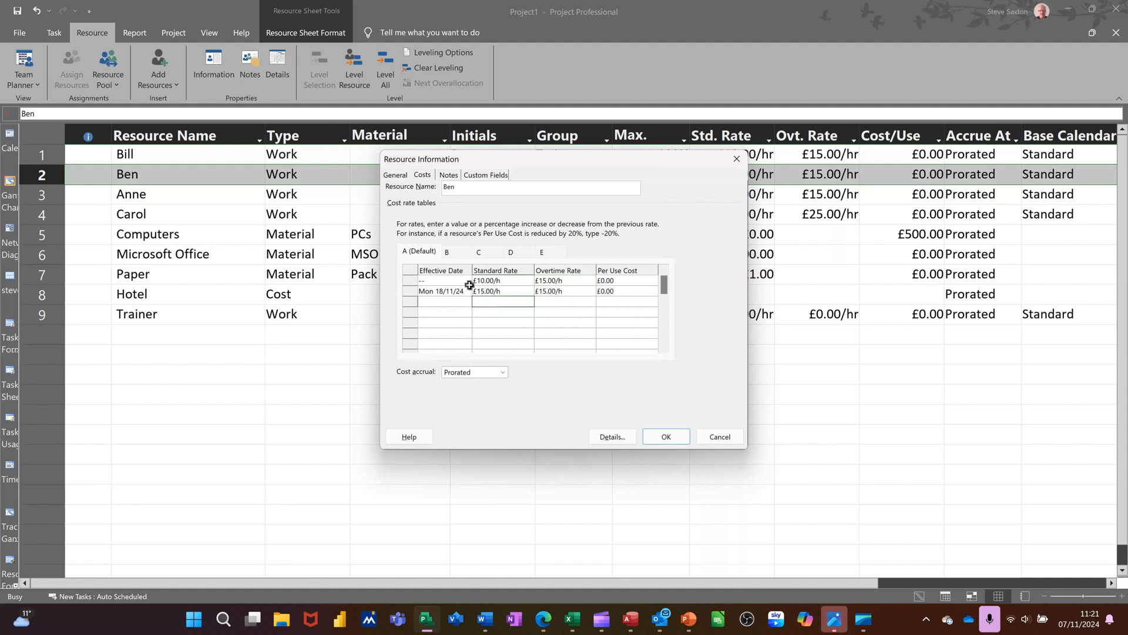
Step: Add another row to cost rate table A, effective 25/11/24, with a standard rate of £10.00/h
{"action": "left_click", "coordinate": [449, 303]}
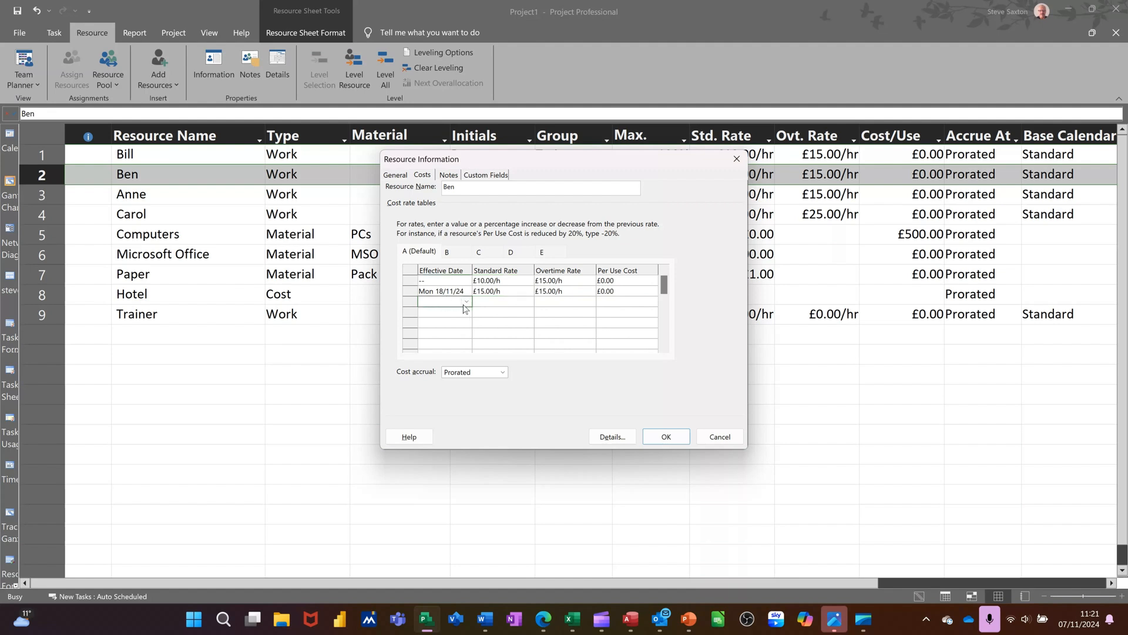
{"action": "left_click", "coordinate": [467, 302]}
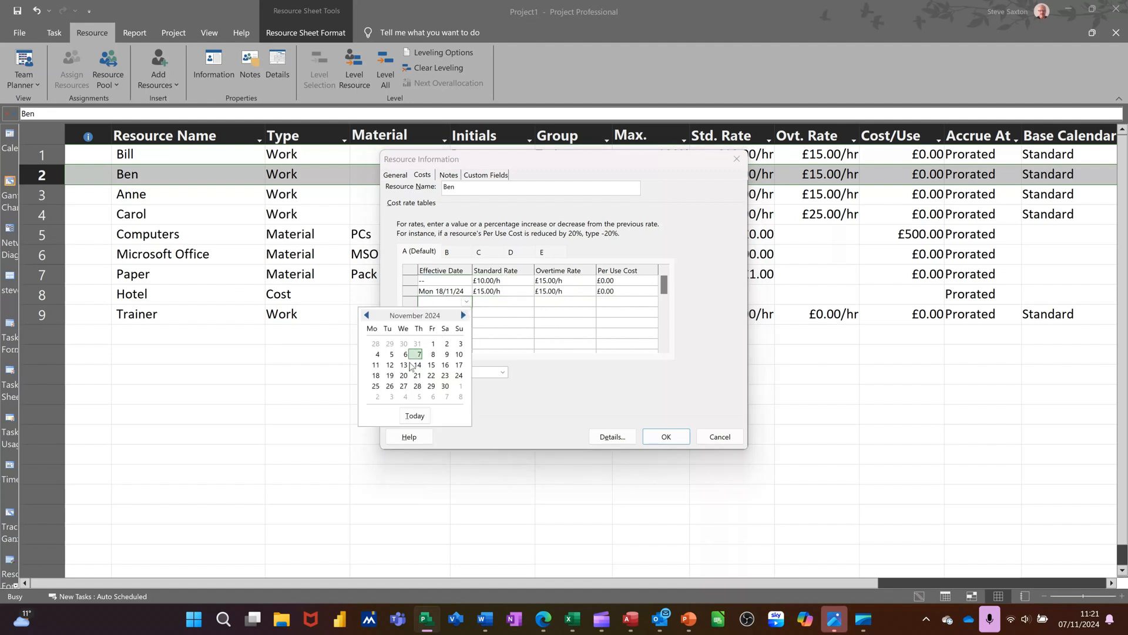
{"action": "left_click", "coordinate": [376, 386]}
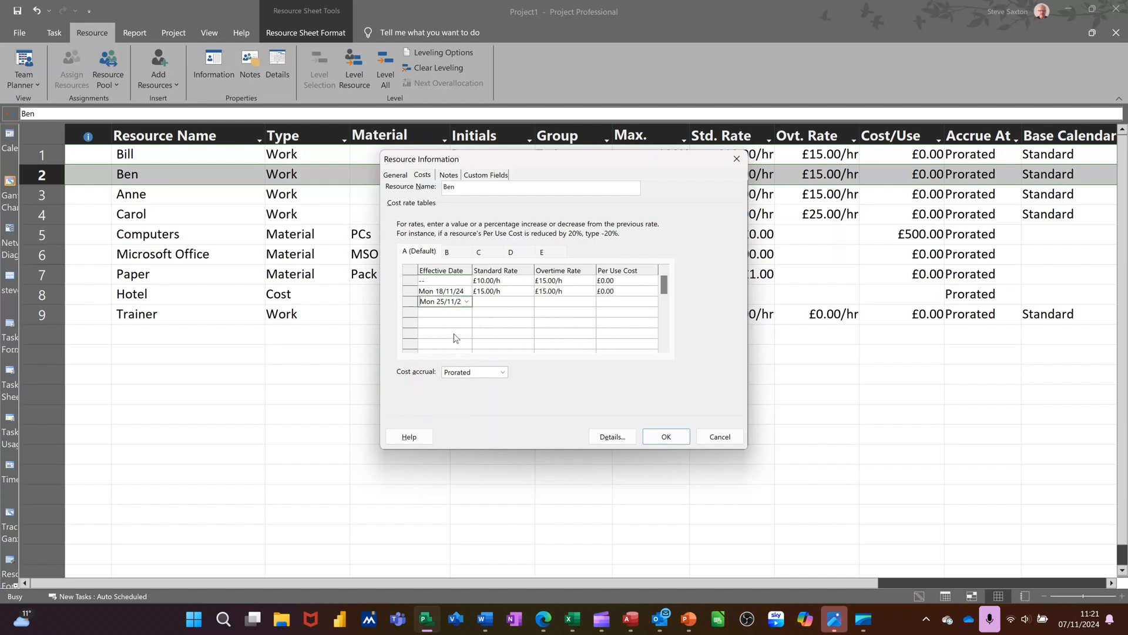
{"action": "left_click", "coordinate": [501, 303]}
{"action": "type", "text": "1"}
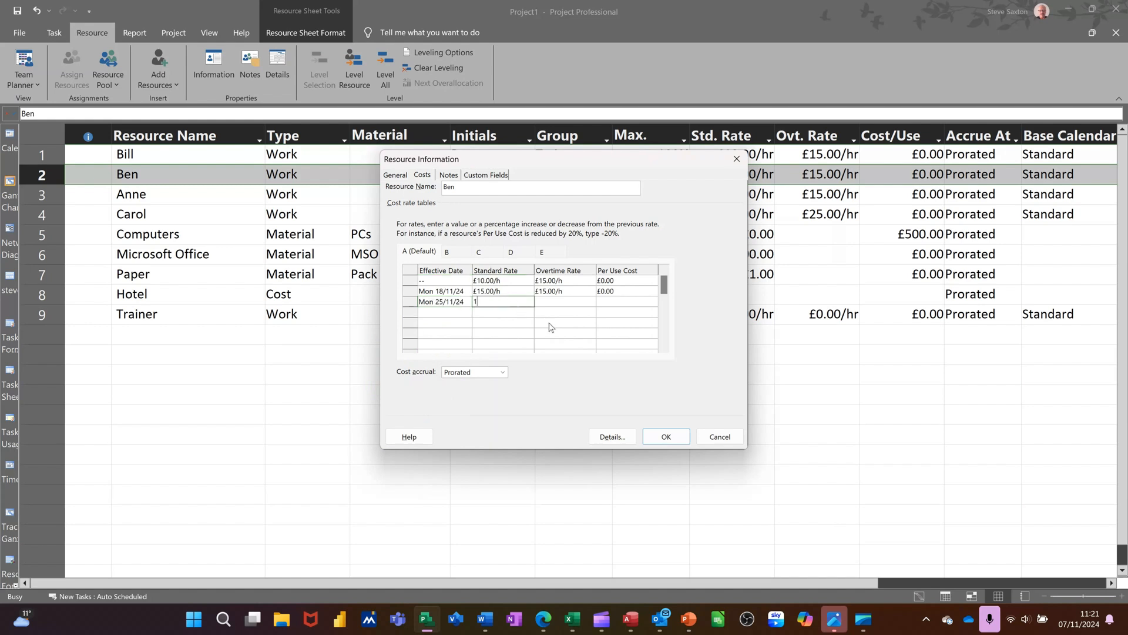
{"action": "type", "text": "0"}
{"action": "key", "text": "Return"}
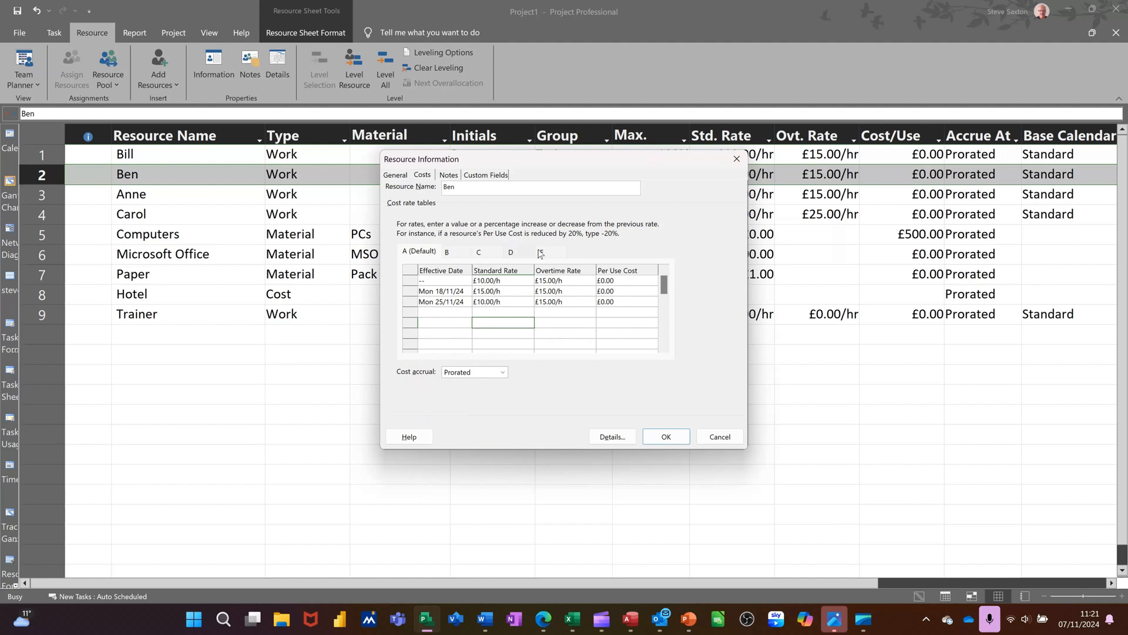
Step: Look through the resource's Notes and Custom Fields, recheck its cost rates, and save the resource information
{"action": "left_click", "coordinate": [448, 180]}
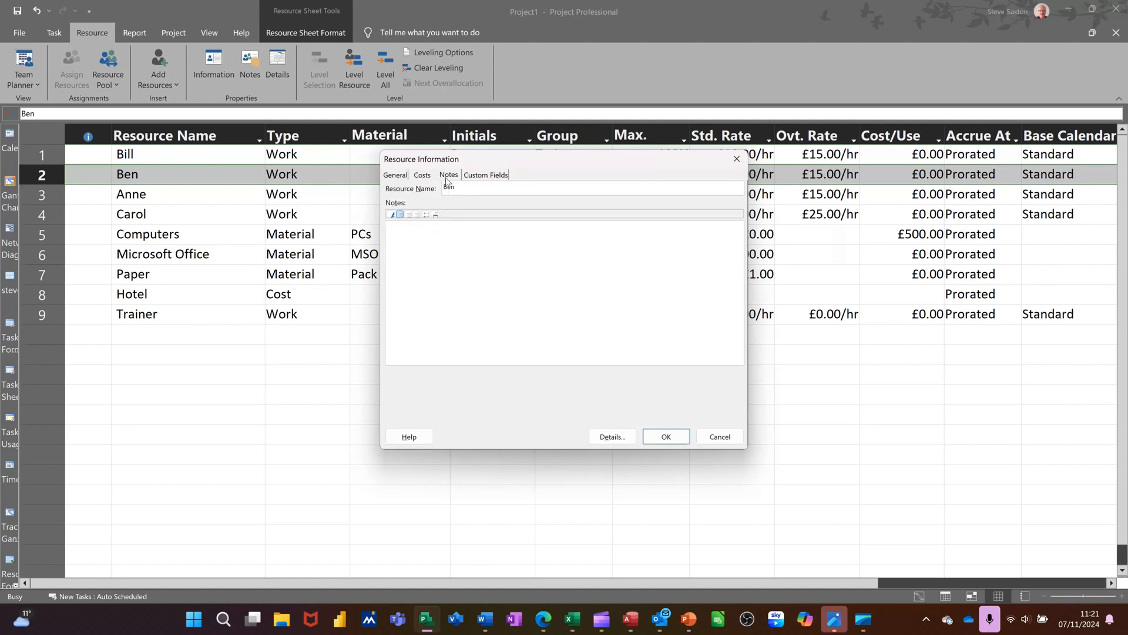
{"action": "left_click", "coordinate": [454, 244]}
{"action": "left_click", "coordinate": [482, 175]}
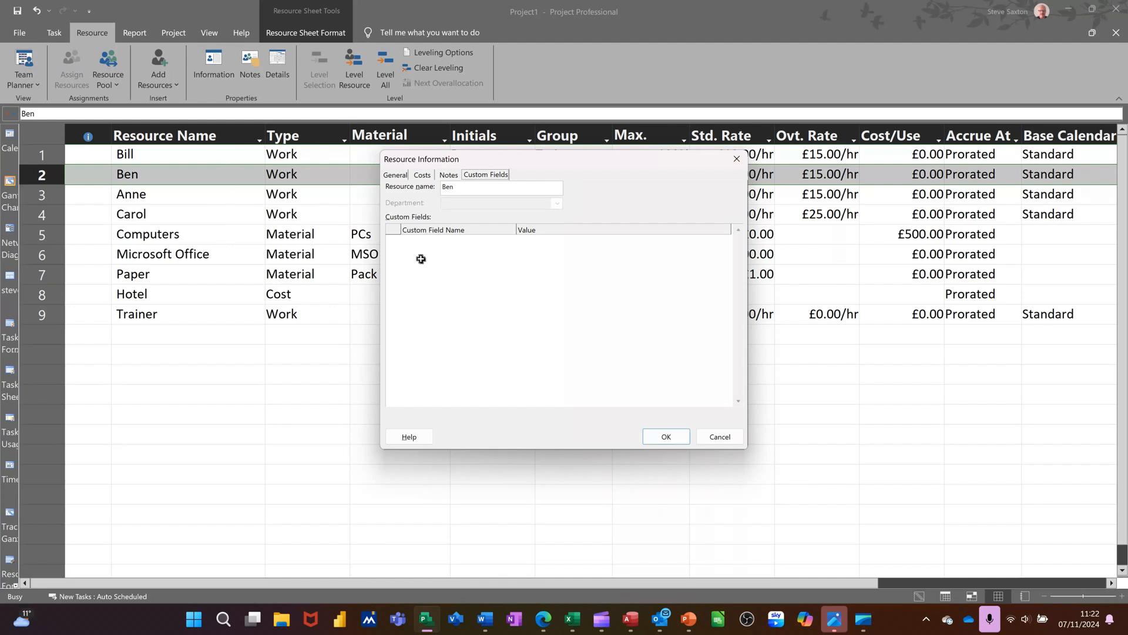
{"action": "left_click", "coordinate": [422, 175]}
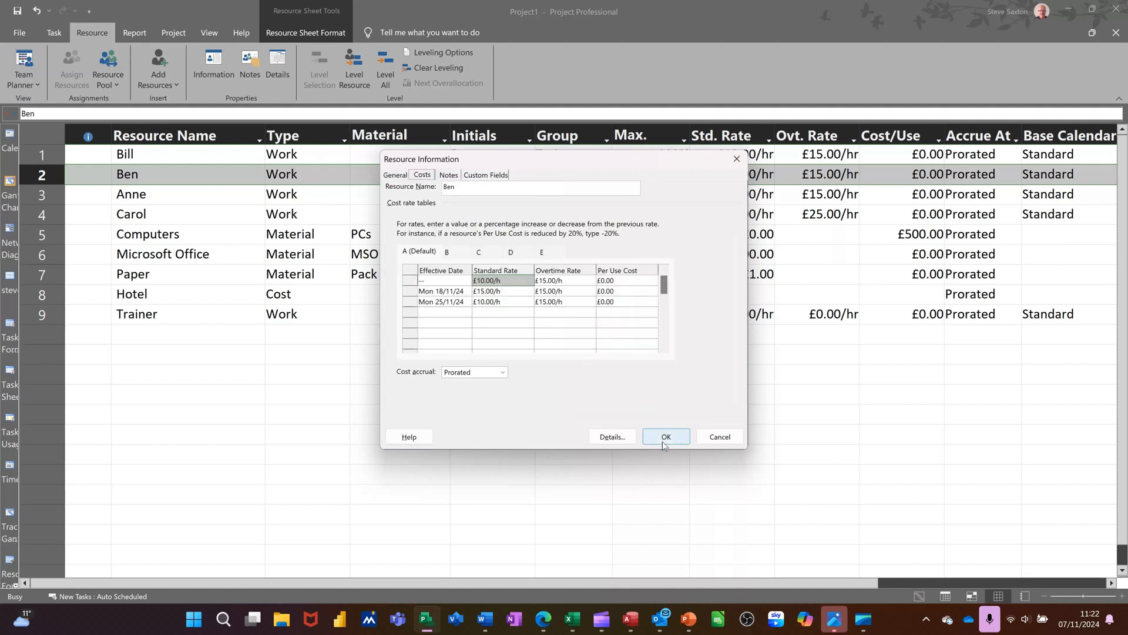
{"action": "left_click", "coordinate": [665, 437]}
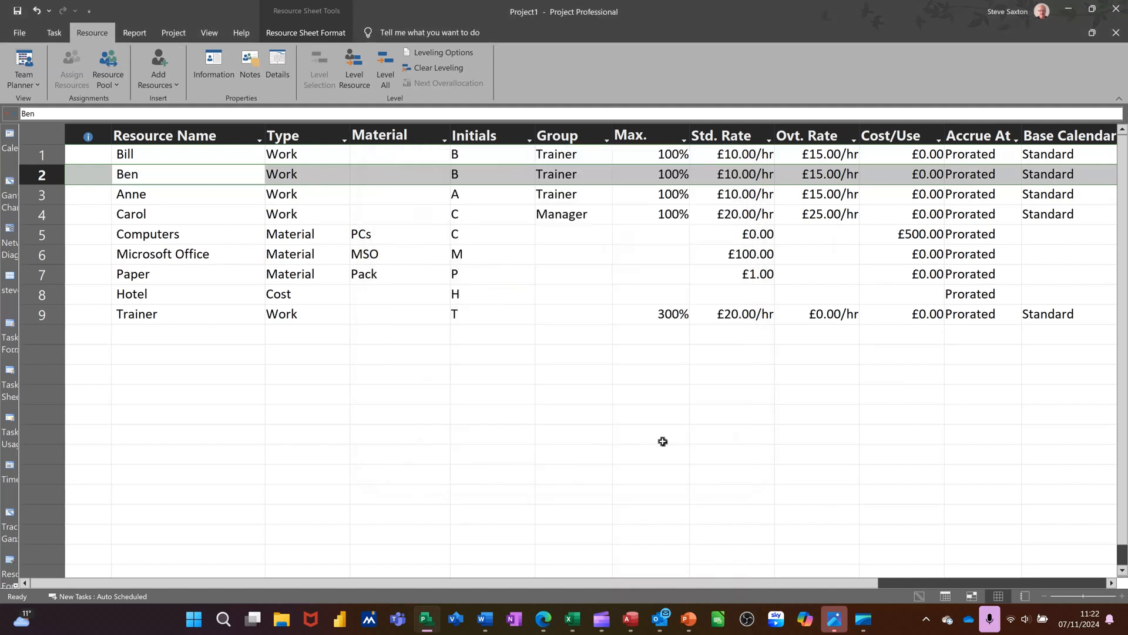
Step: Review the resources in the Resource Sheet, highlighting the Material types in rows 5–7 and the Work types in rows 1–4
{"action": "left_click", "coordinate": [196, 194]}
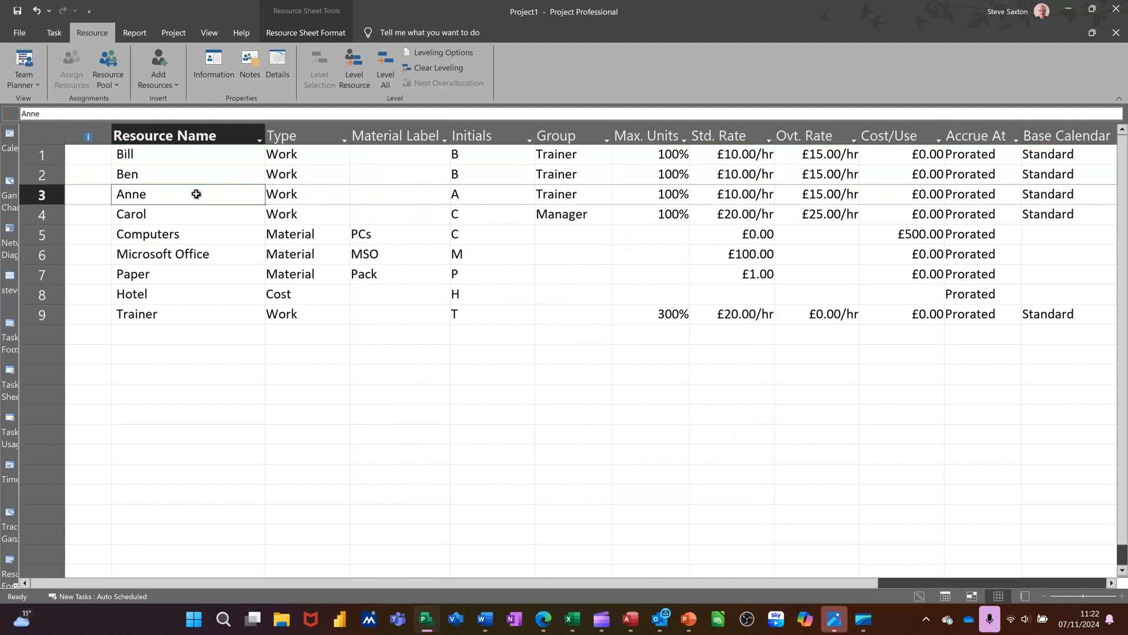
{"action": "left_click", "coordinate": [196, 207]}
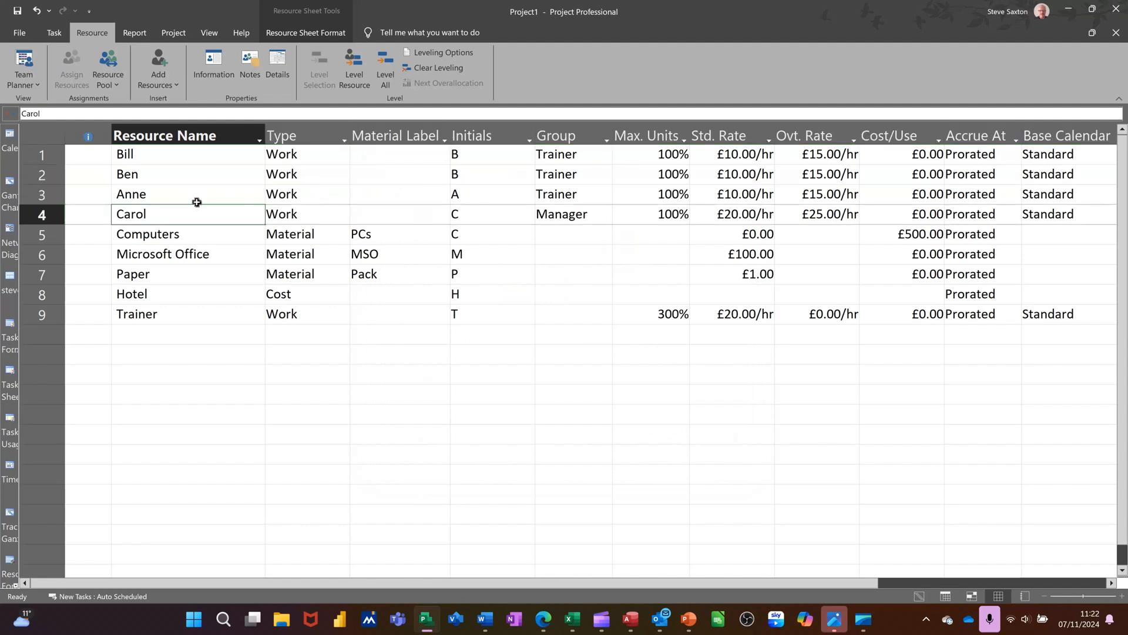
{"action": "left_click", "coordinate": [187, 313]}
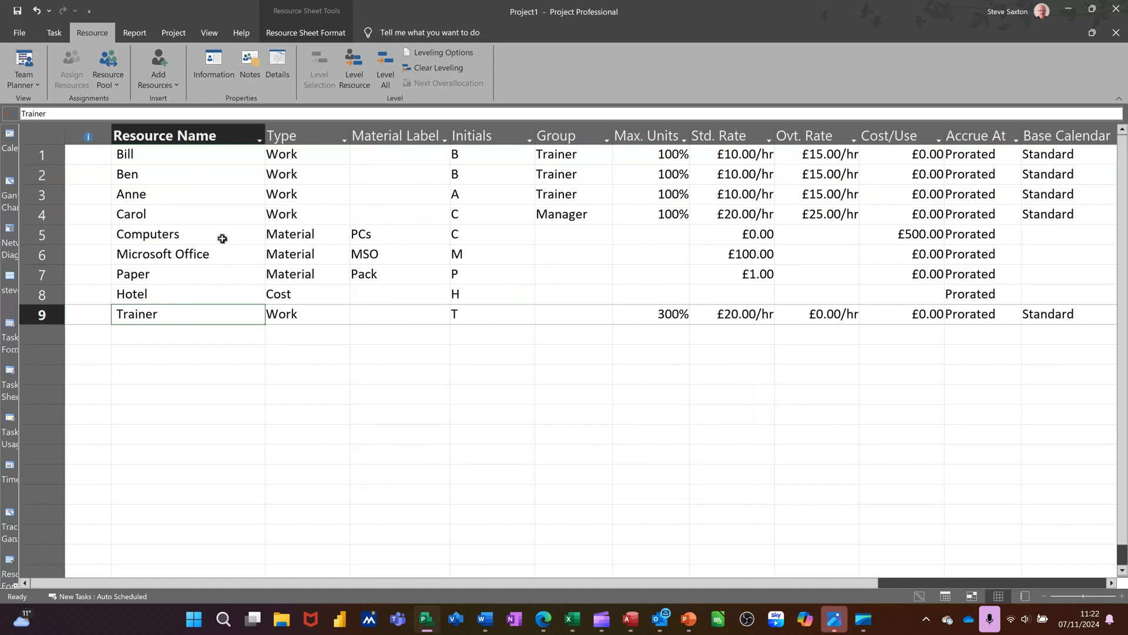
{"action": "left_click_drag", "start_coordinate": [290, 235], "coordinate": [291, 270]}
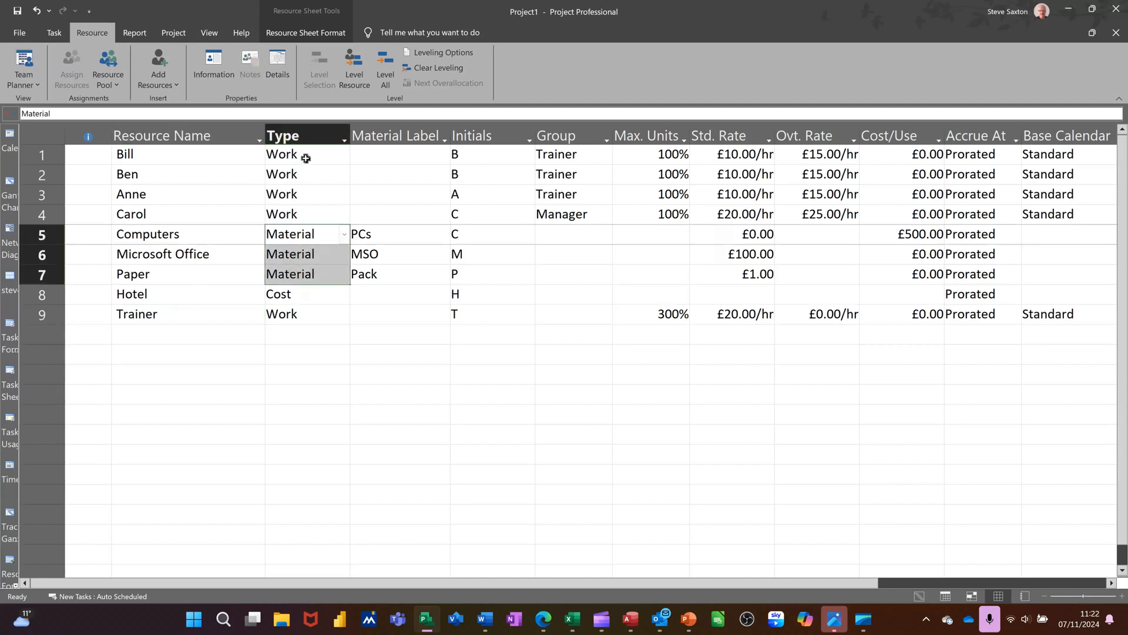
{"action": "left_click_drag", "start_coordinate": [301, 156], "coordinate": [306, 210]}
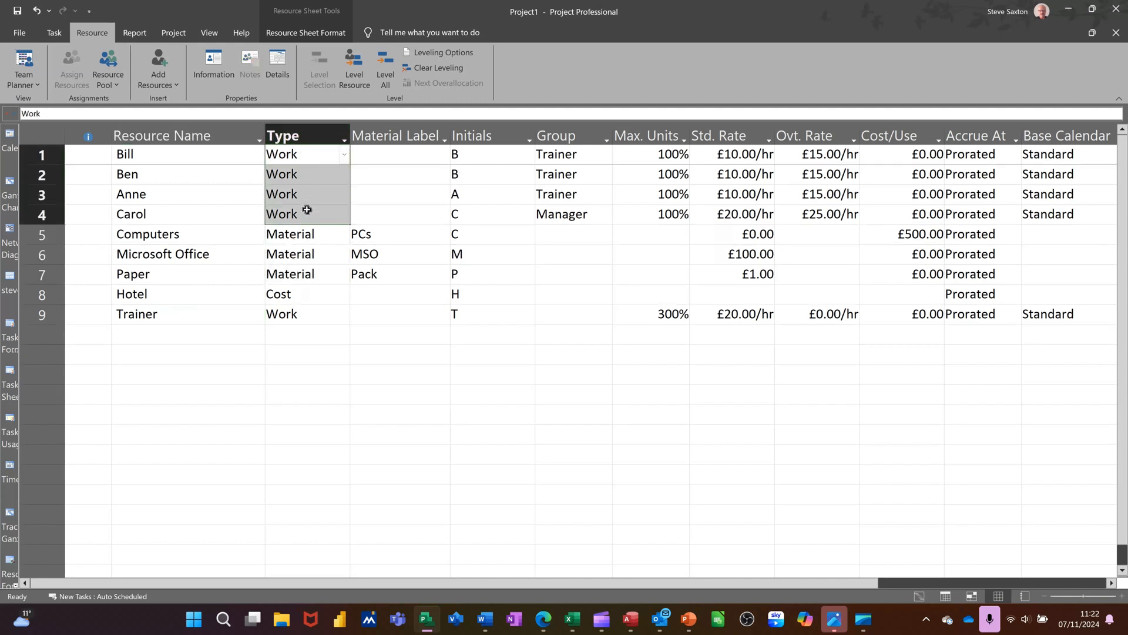